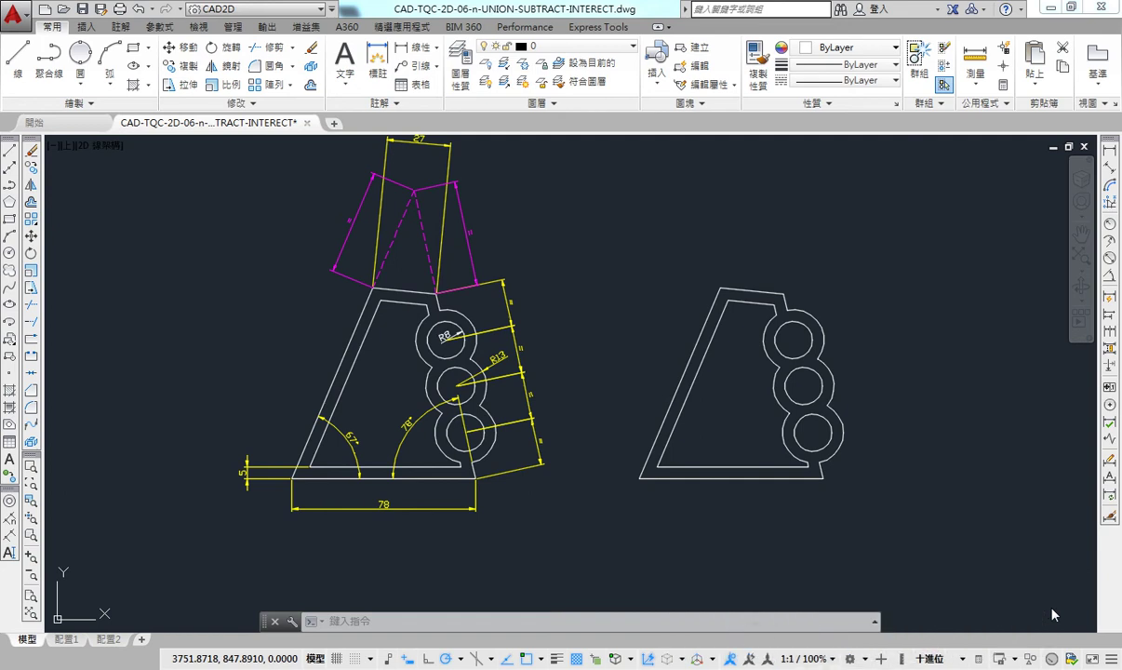
Preview the drawing in the Conceptual visual style, then return to 2D Wireframe.
middle_click_drag(521, 321, 536, 318)
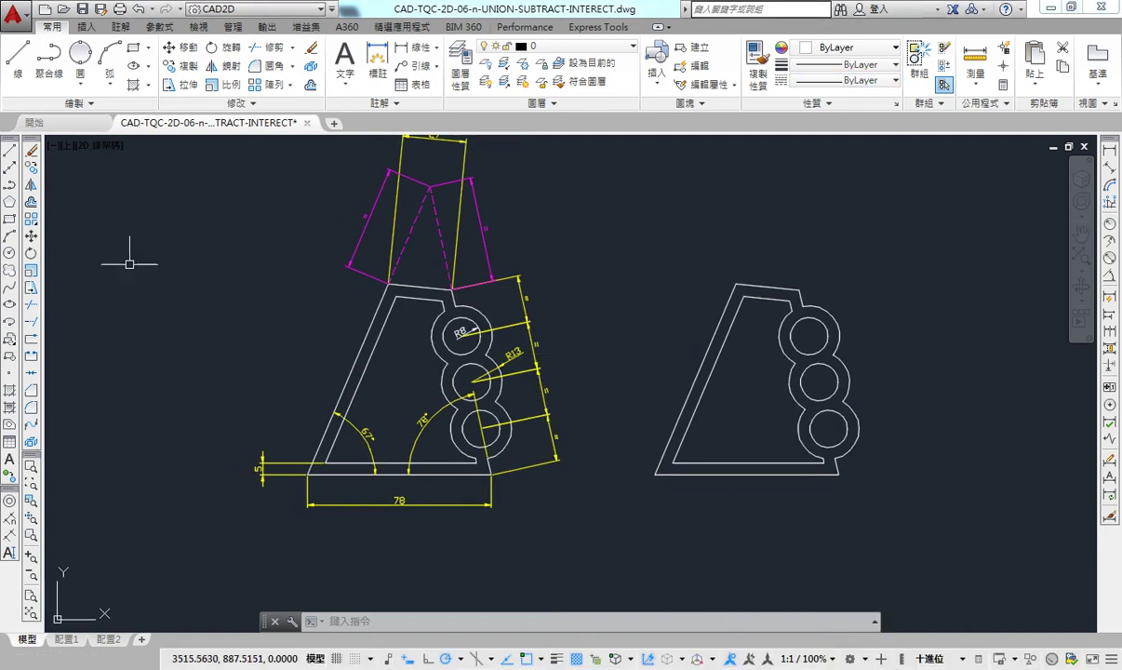
left_click(102, 147)
left_click(139, 199)
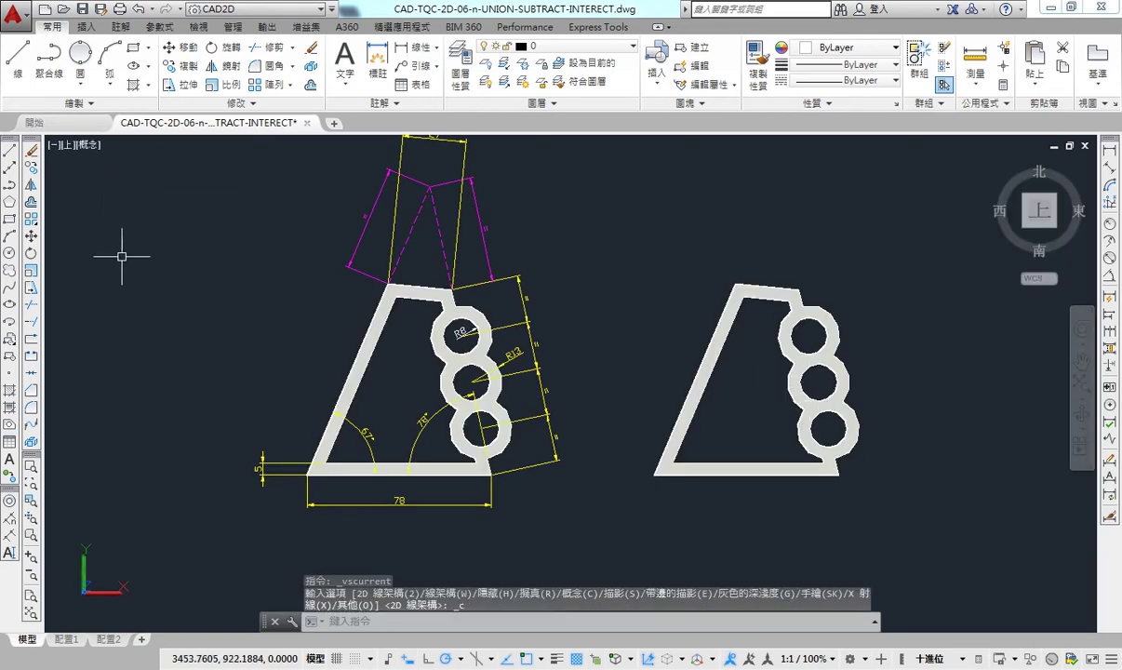
left_click(86, 146)
left_click(102, 183)
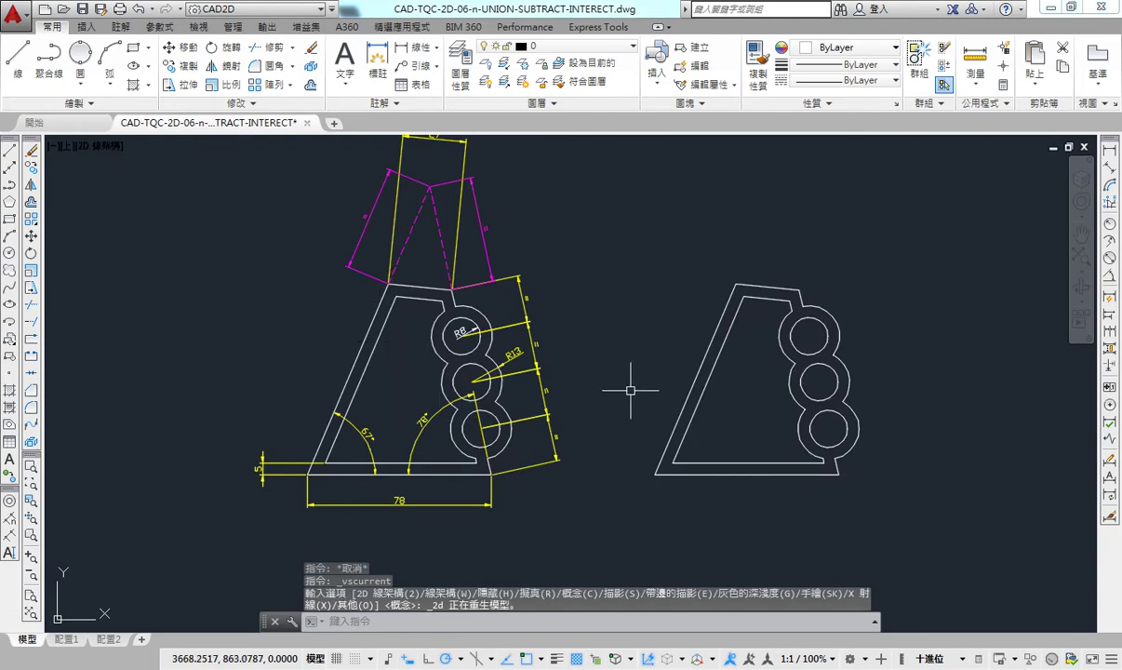
Window-select the right-hand bracket region and start moving it from a base point.
left_click(863, 517)
left_click(799, 433)
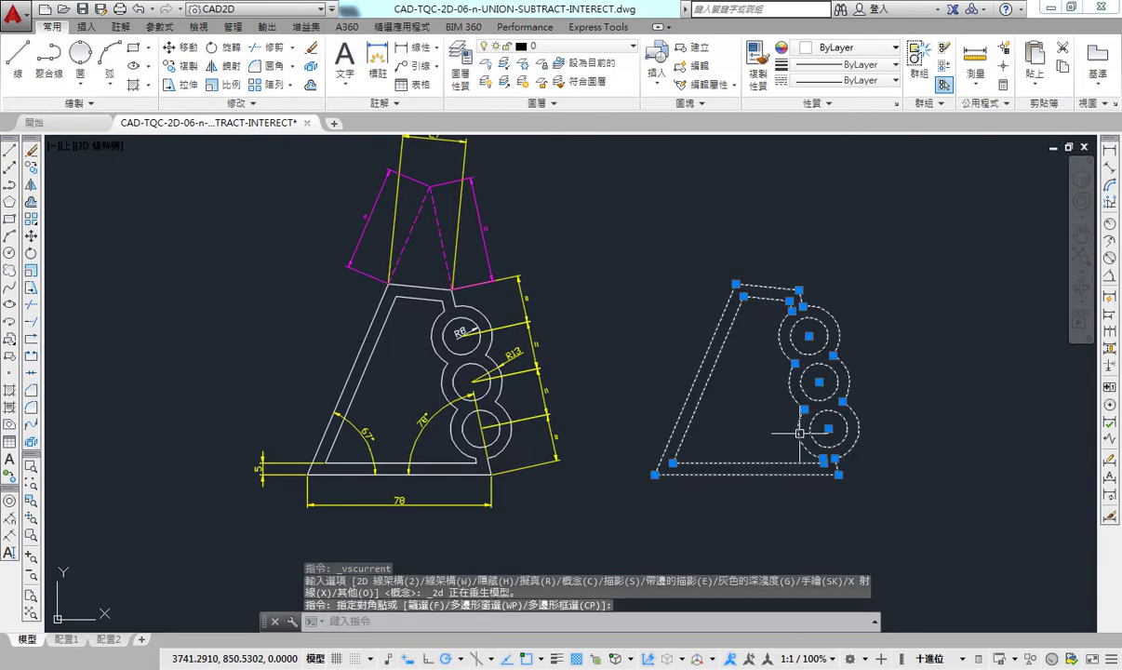
type("m")
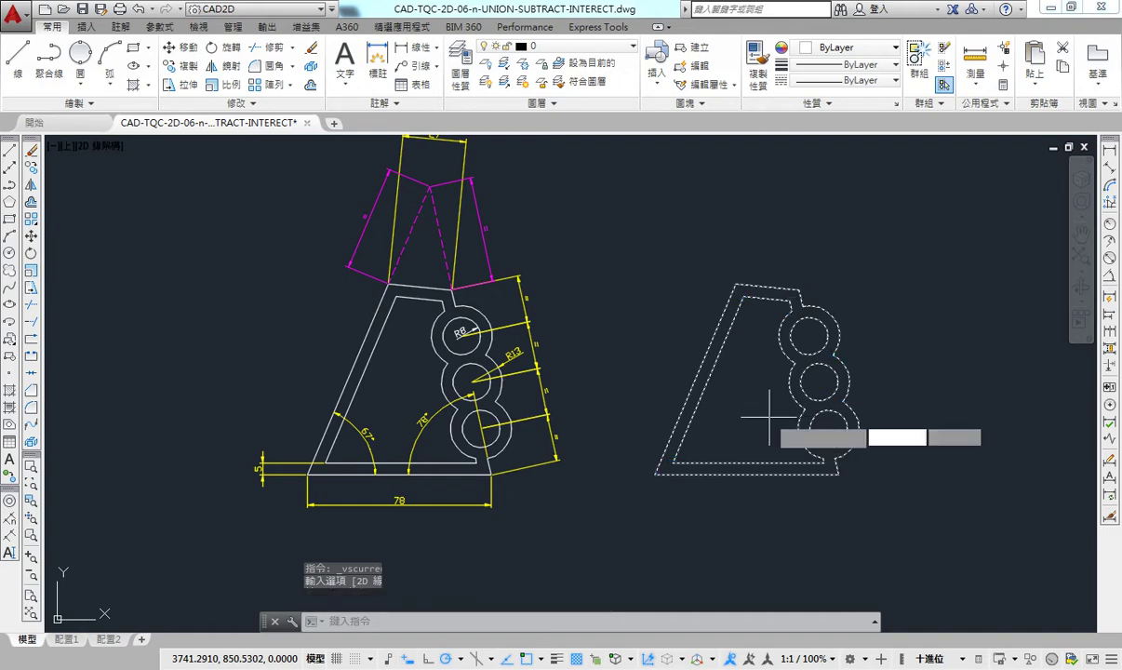
key("Return")
left_click(759, 408)
Drop the bracket region at the upper left and pan around the dimensioned reference drawing.
left_click(132, 311)
middle_click_drag(443, 403, 550, 400)
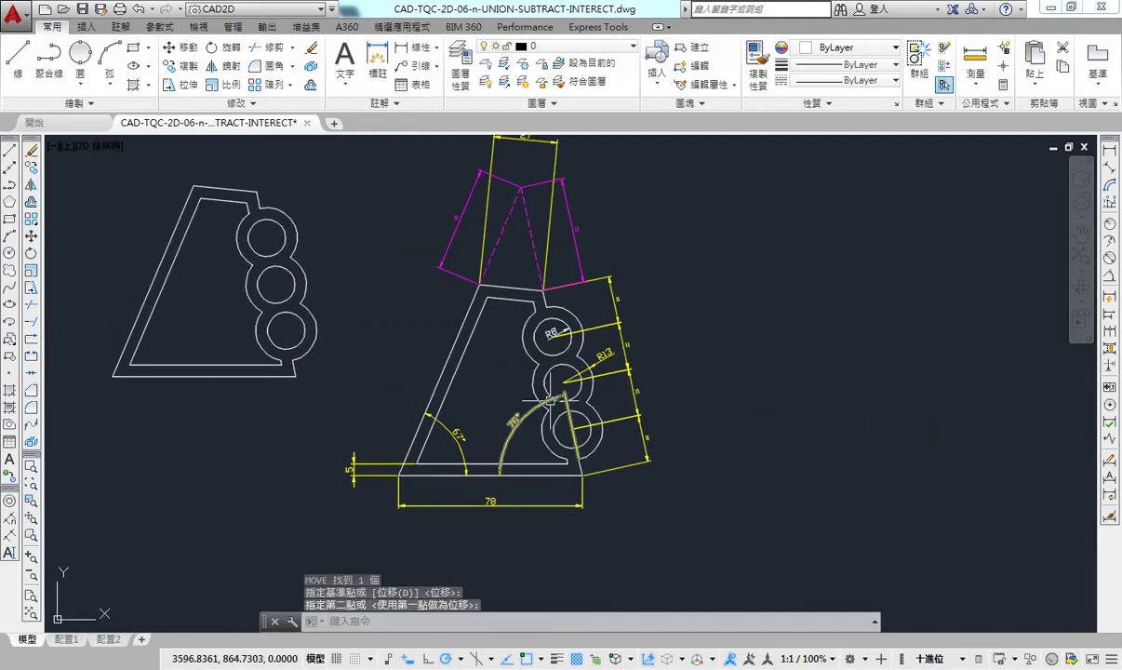
middle_click_drag(756, 383, 746, 381)
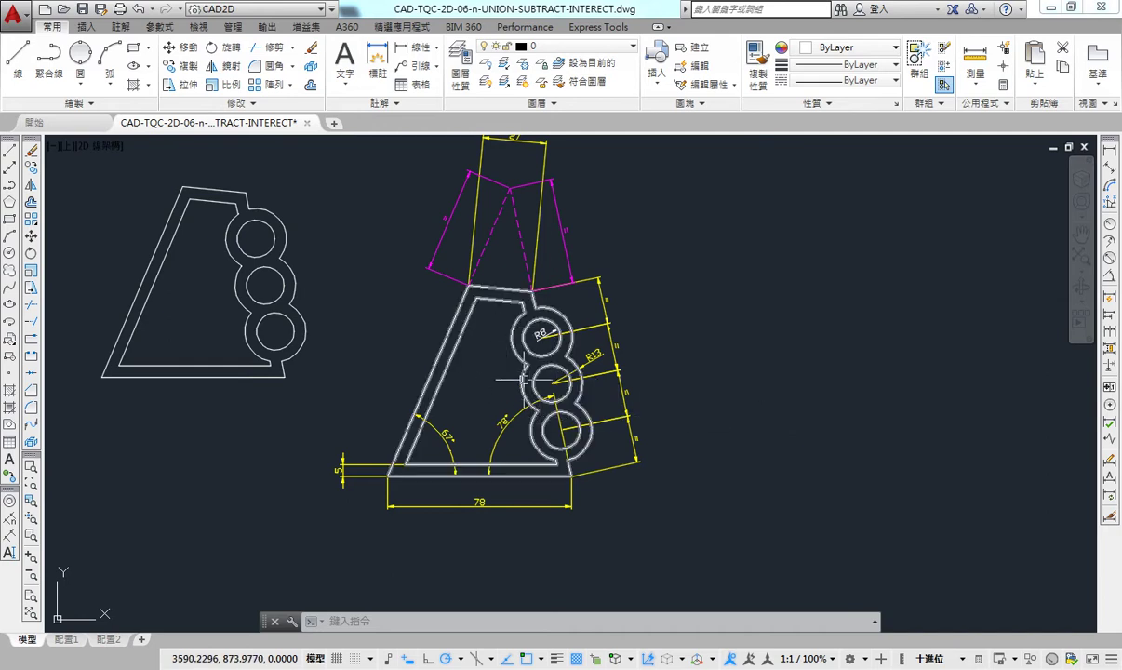
middle_click_drag(555, 391, 545, 383)
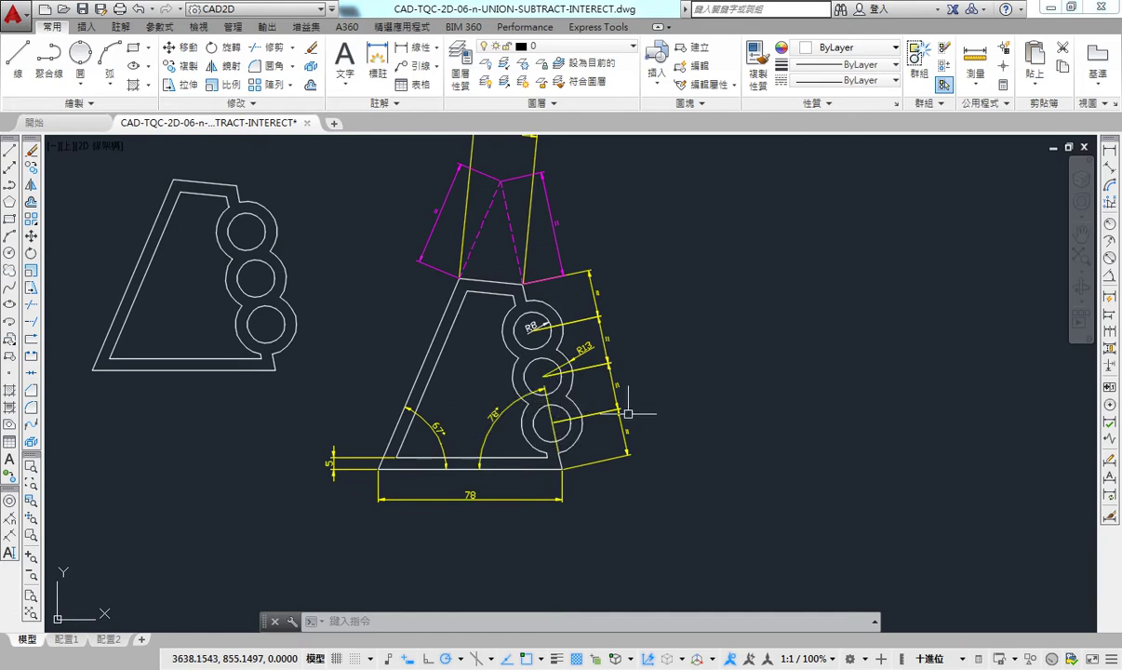
middle_click_drag(739, 414, 696, 429)
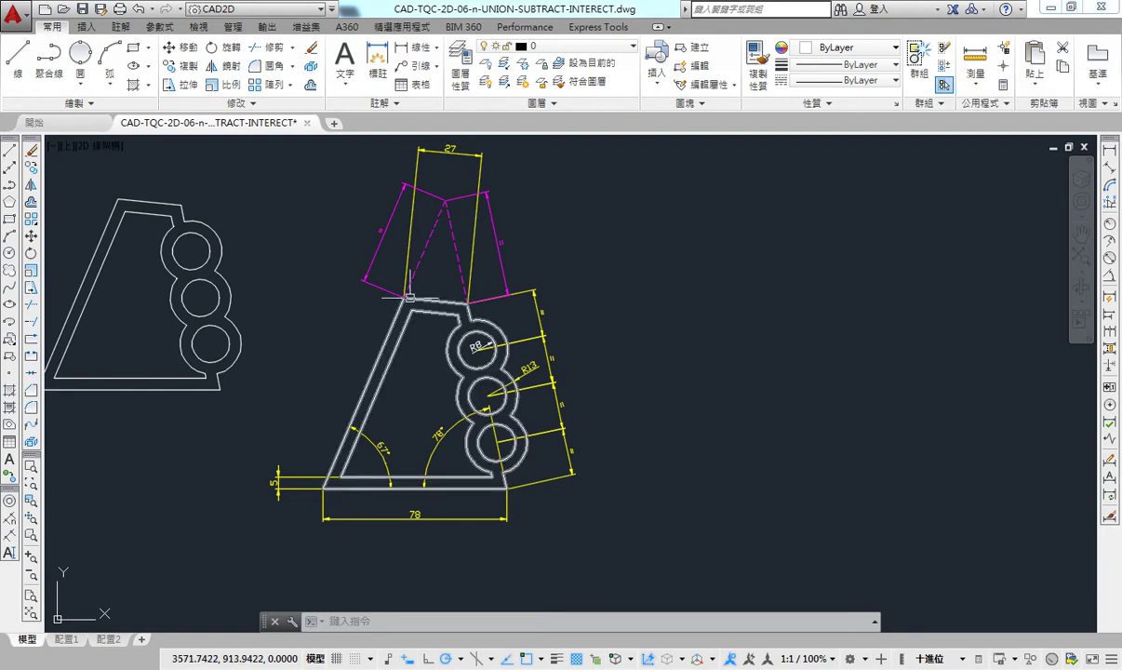
middle_click_drag(637, 490, 583, 492)
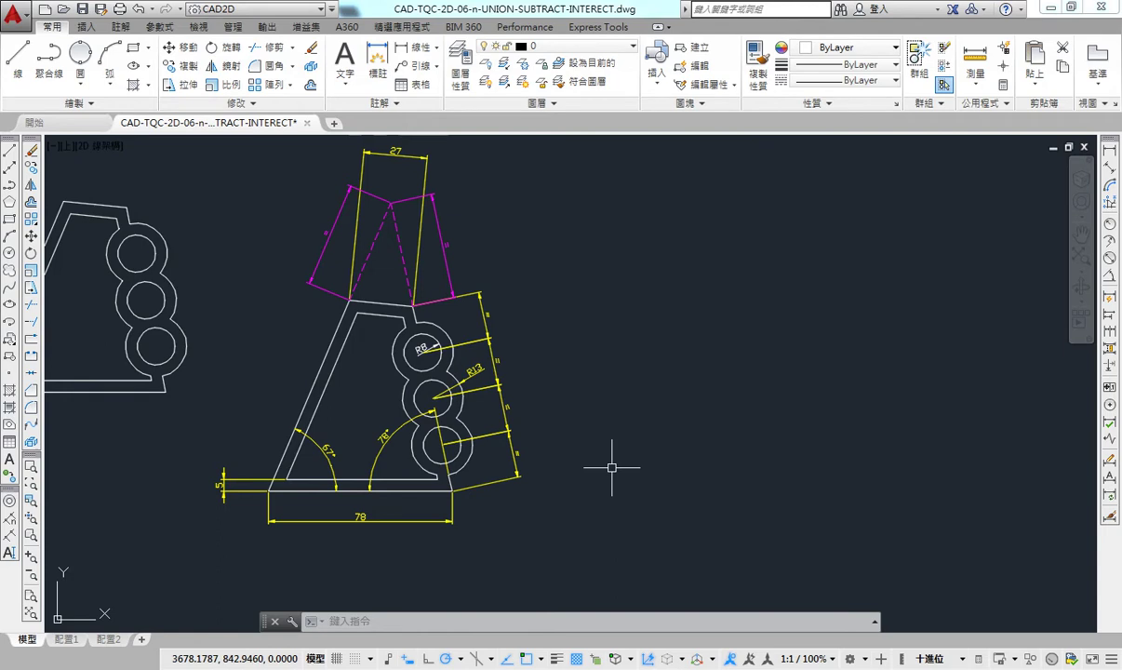
mouse_move(656, 439)
middle_mouse_down()
mouse_move(651, 407)
mouse_move(638, 426)
mouse_move(641, 408)
middle_mouse_up()
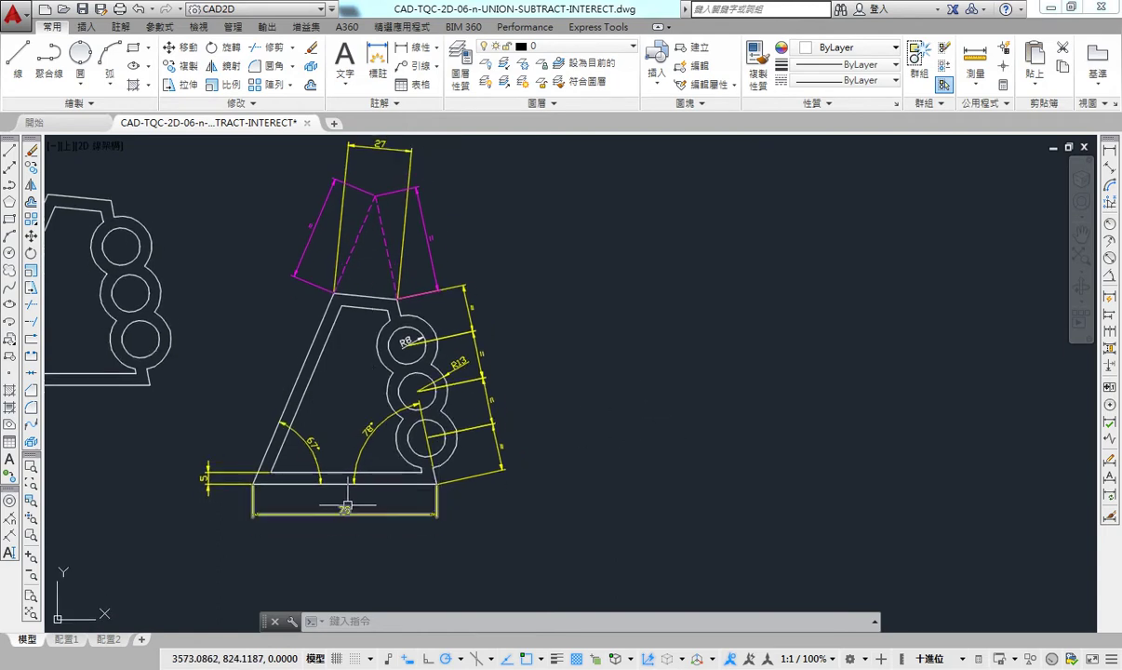
Draw a 78-unit horizontal base line to the right of the reference drawing.
type("l")
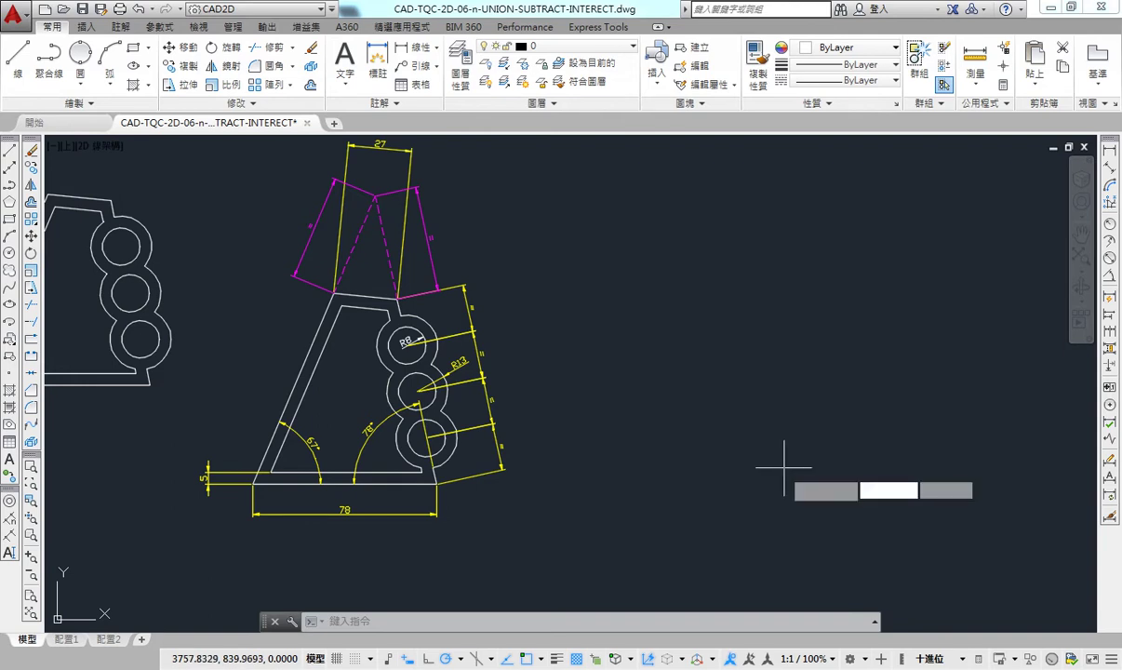
key("Return")
left_click(758, 465)
type("78")
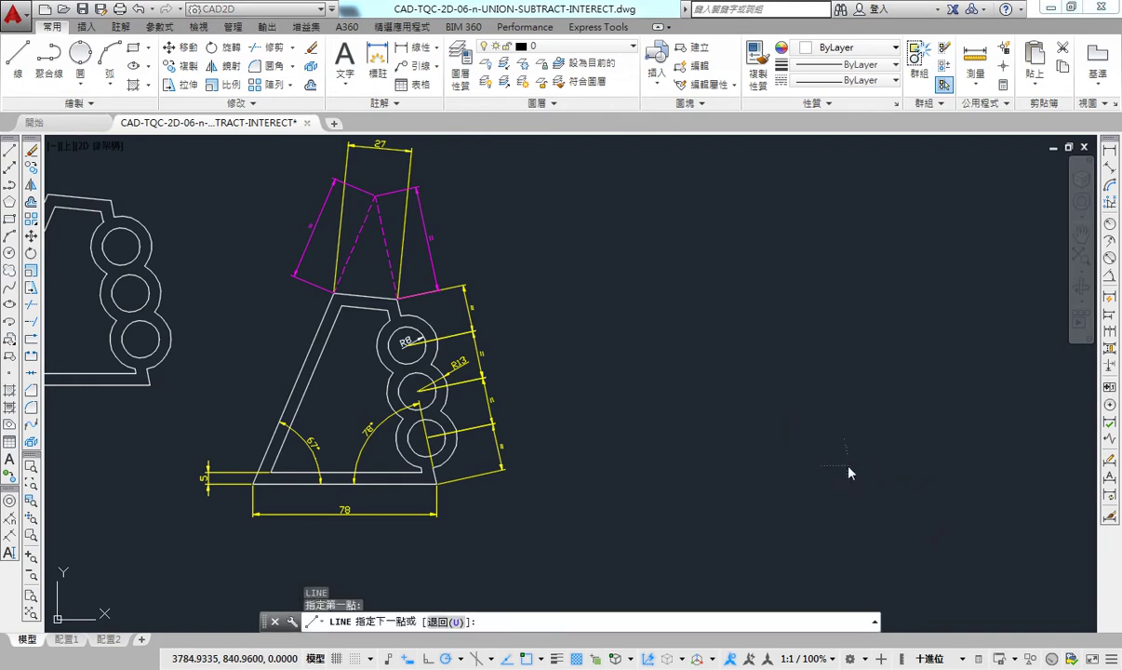
key("Return")
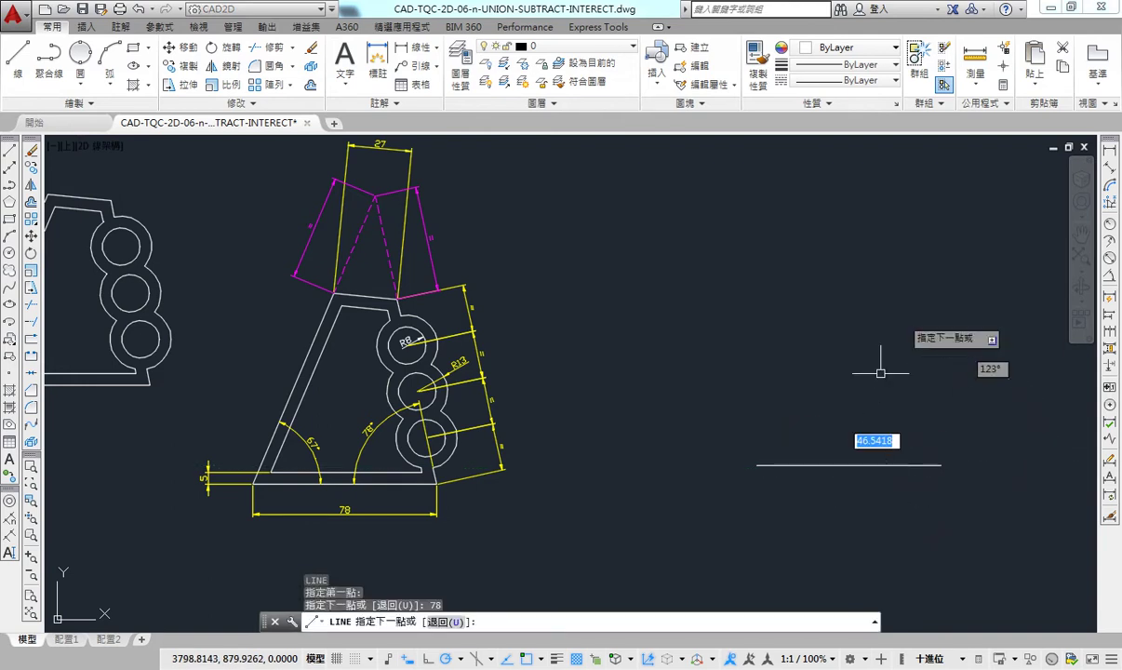
key("Return")
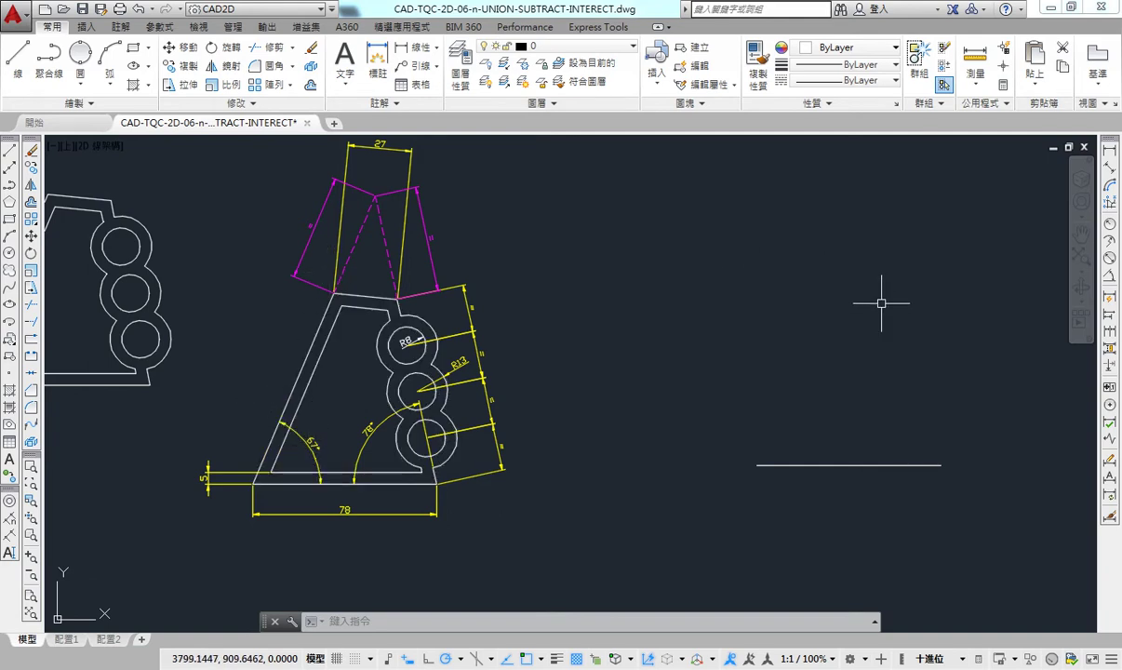
type("l")
key("Return")
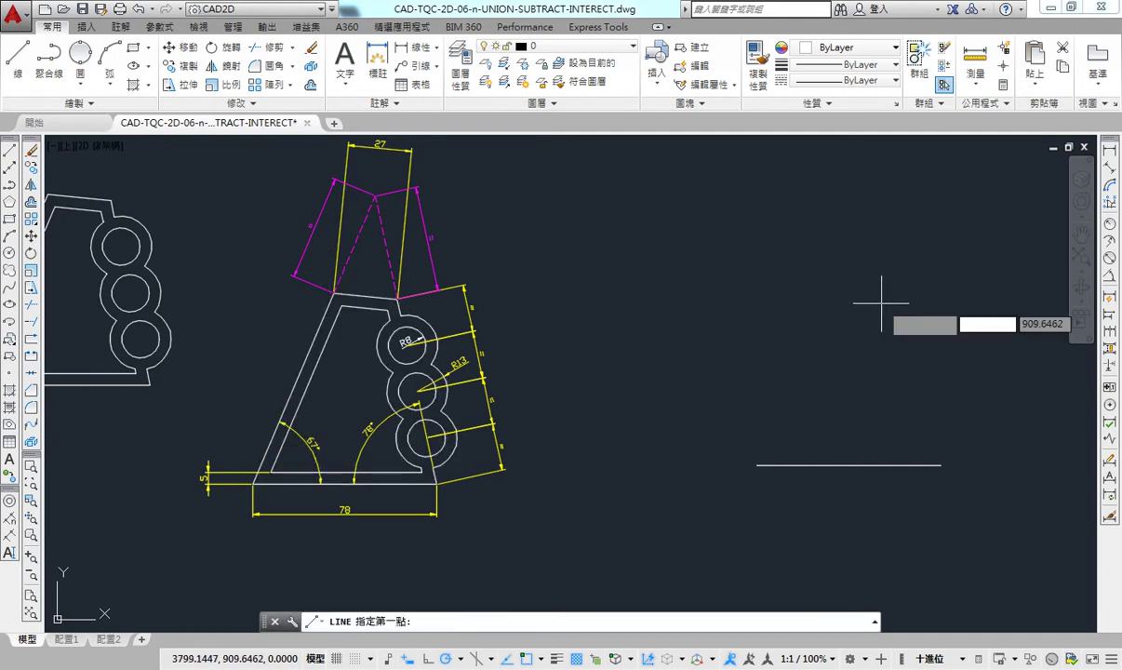
left_click(758, 464)
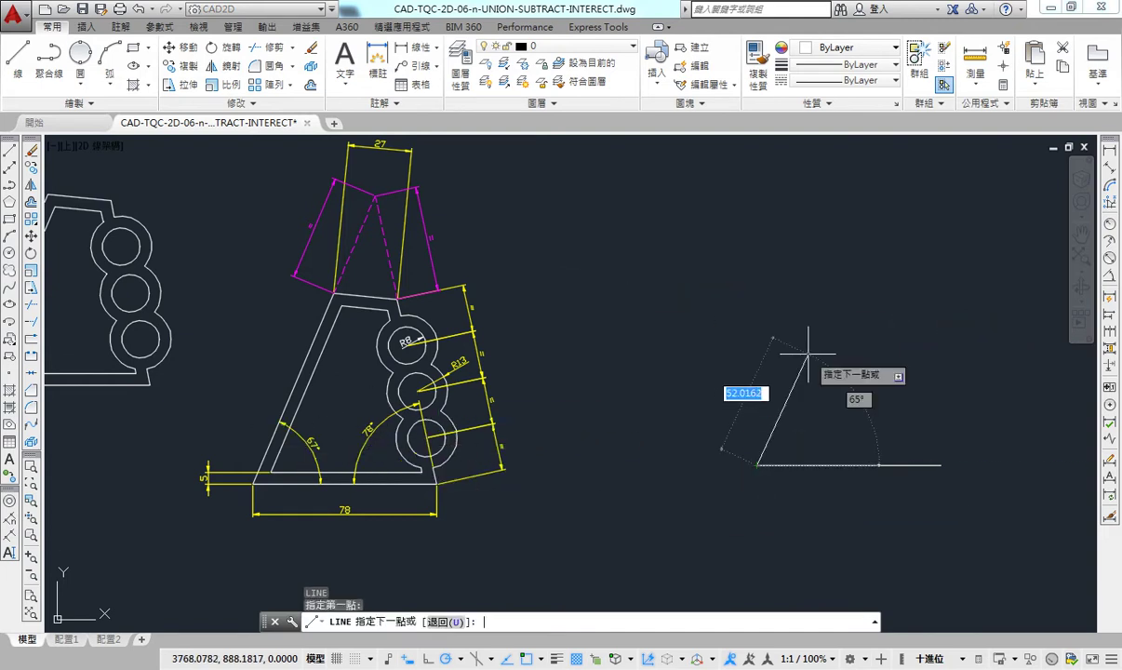
type("@")
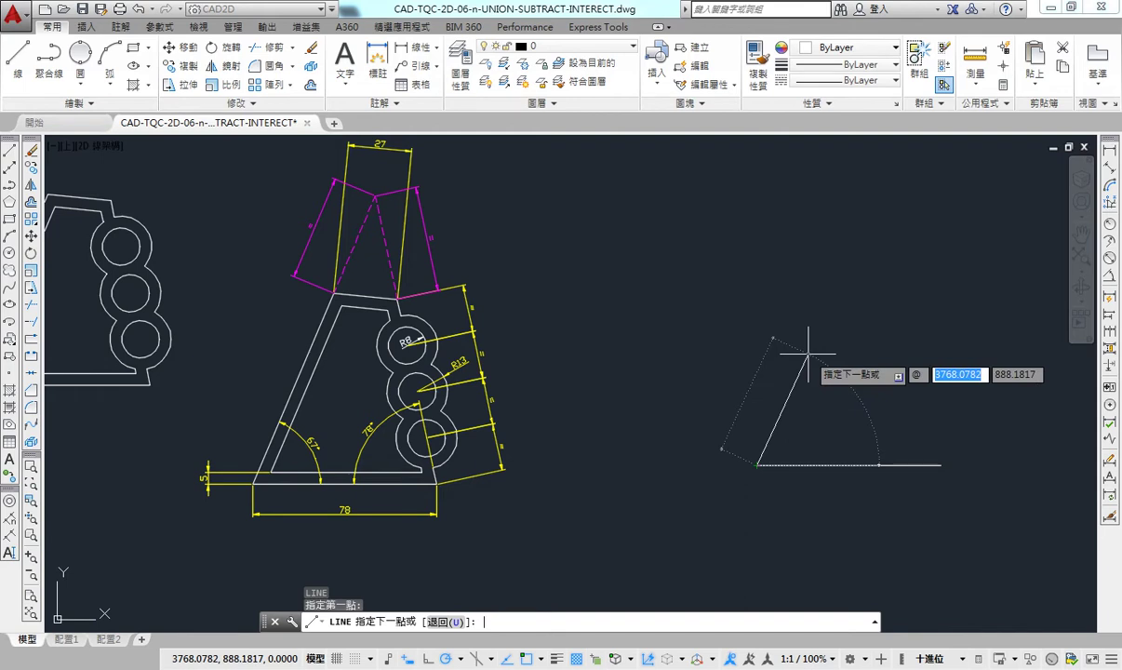
type("200")
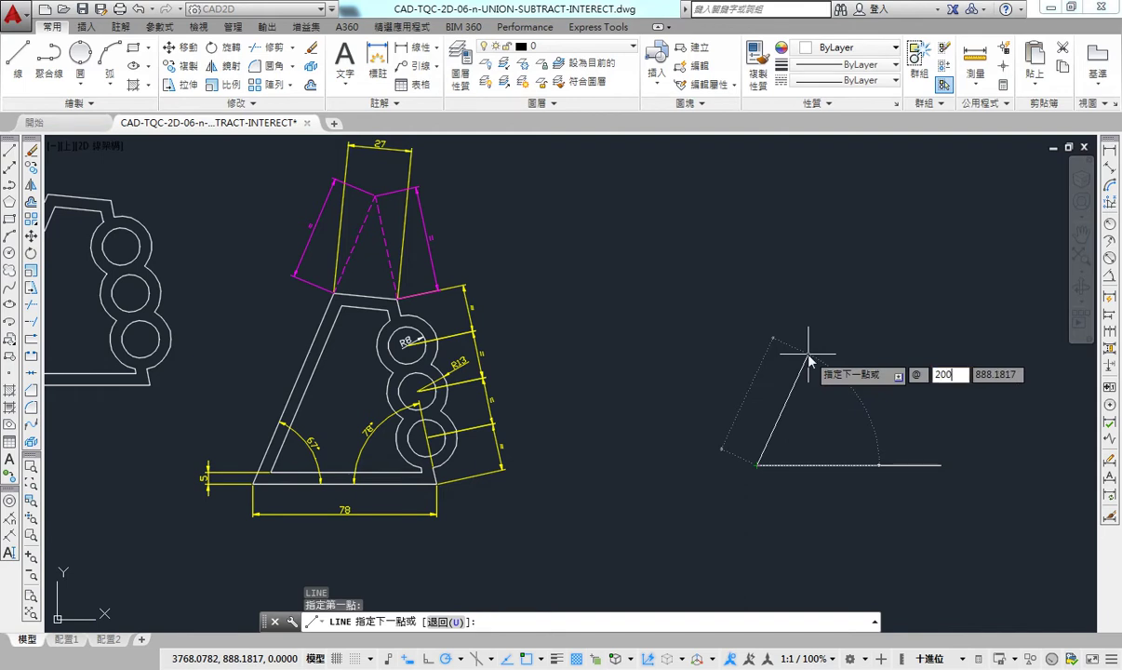
type("< 65°")
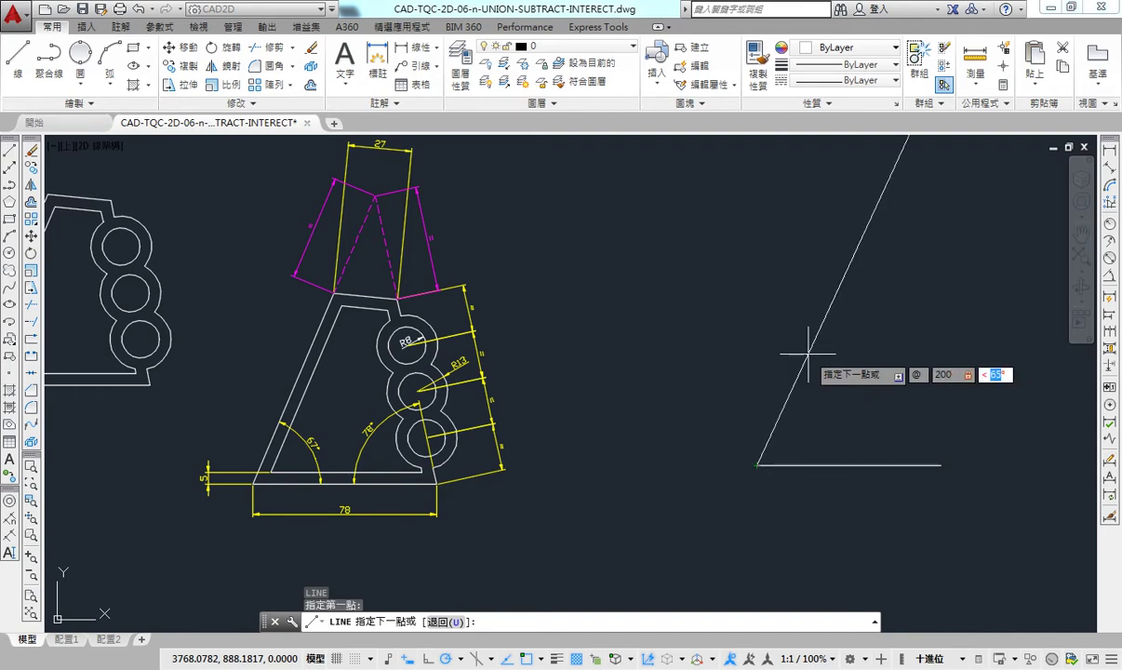
type("67")
key("Return")
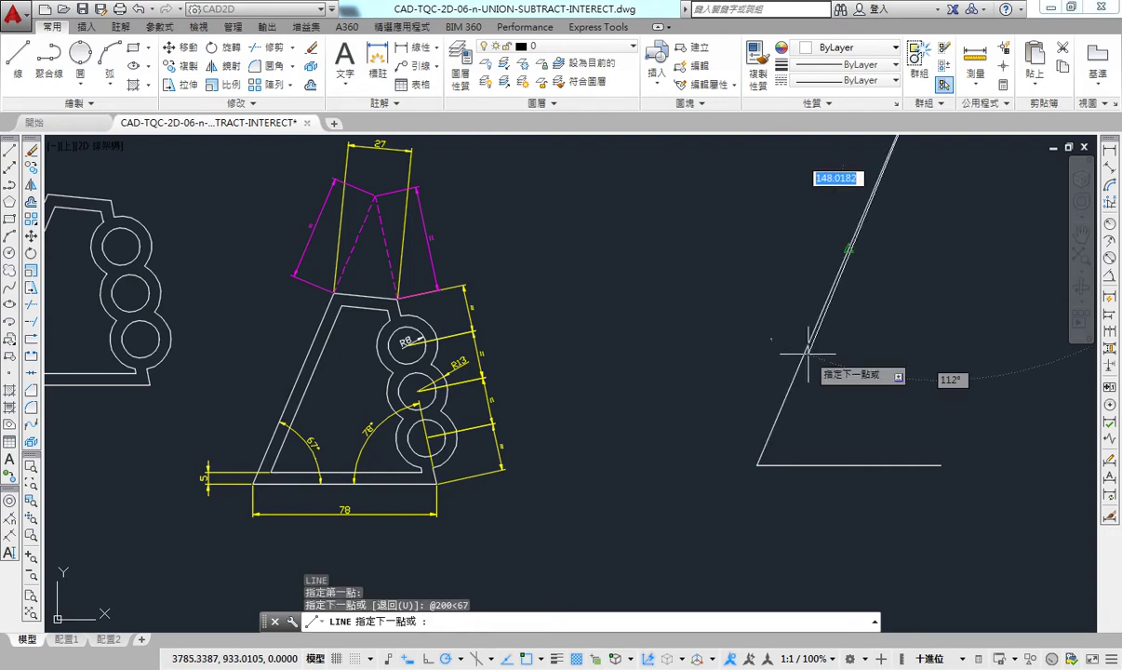
key("Return")
scroll(786, 388, "down", 4)
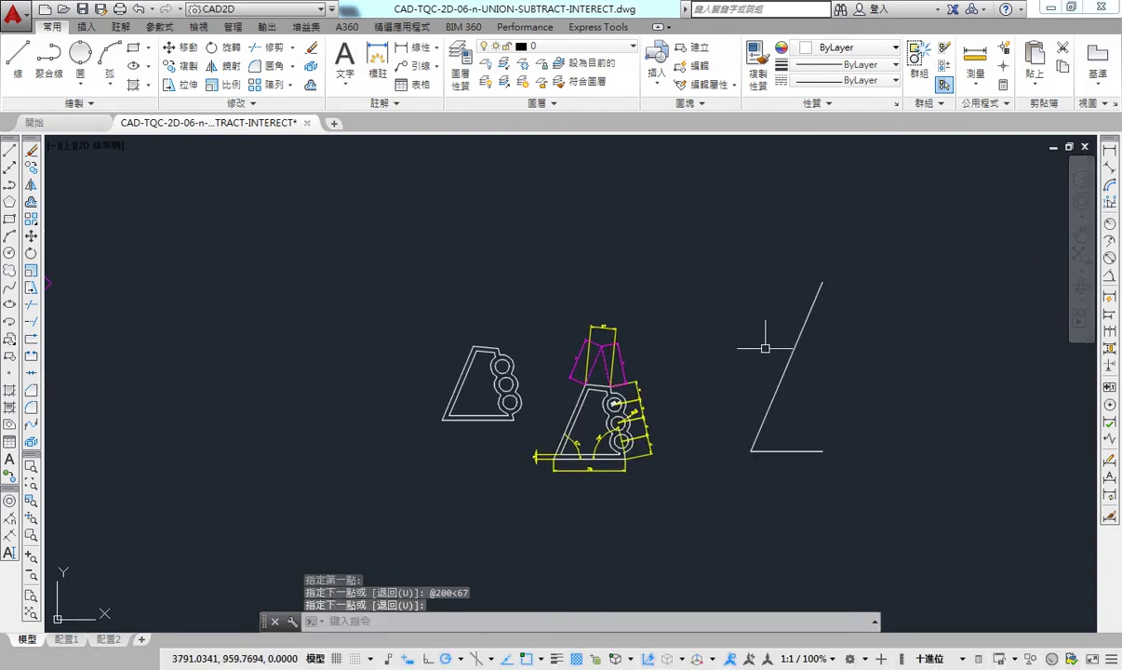
Draw a 200-unit line at 102° from the base line's right end.
scroll(742, 459, "up", 4)
scroll(791, 423, "up", 1)
middle_click_drag(791, 424, 793, 415)
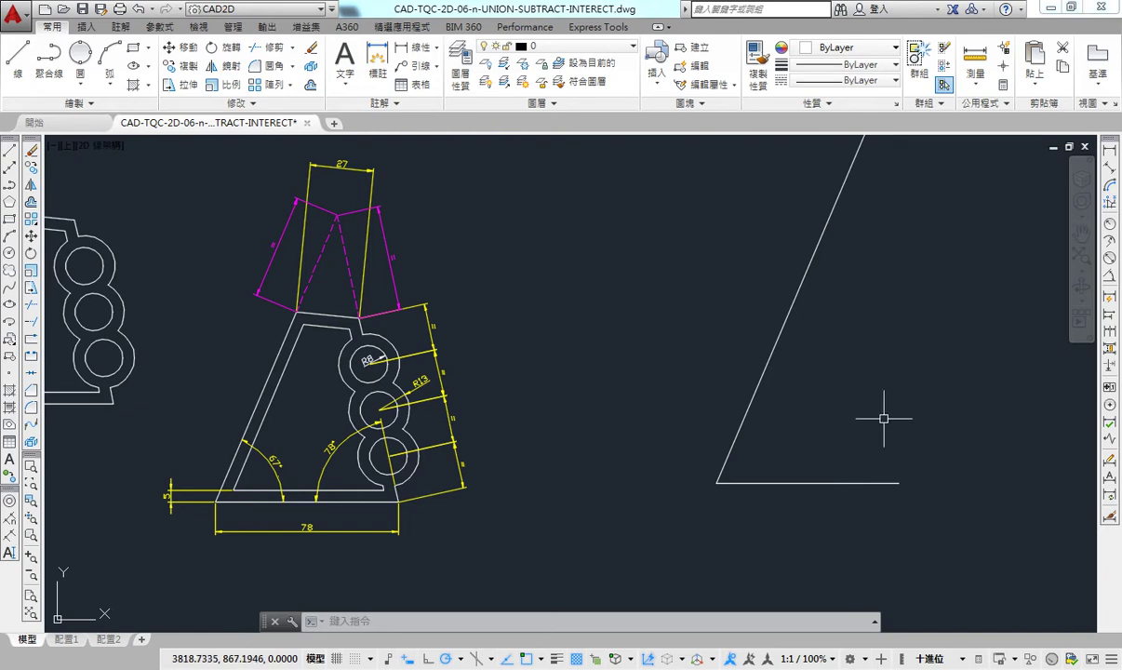
type("l")
key("Return")
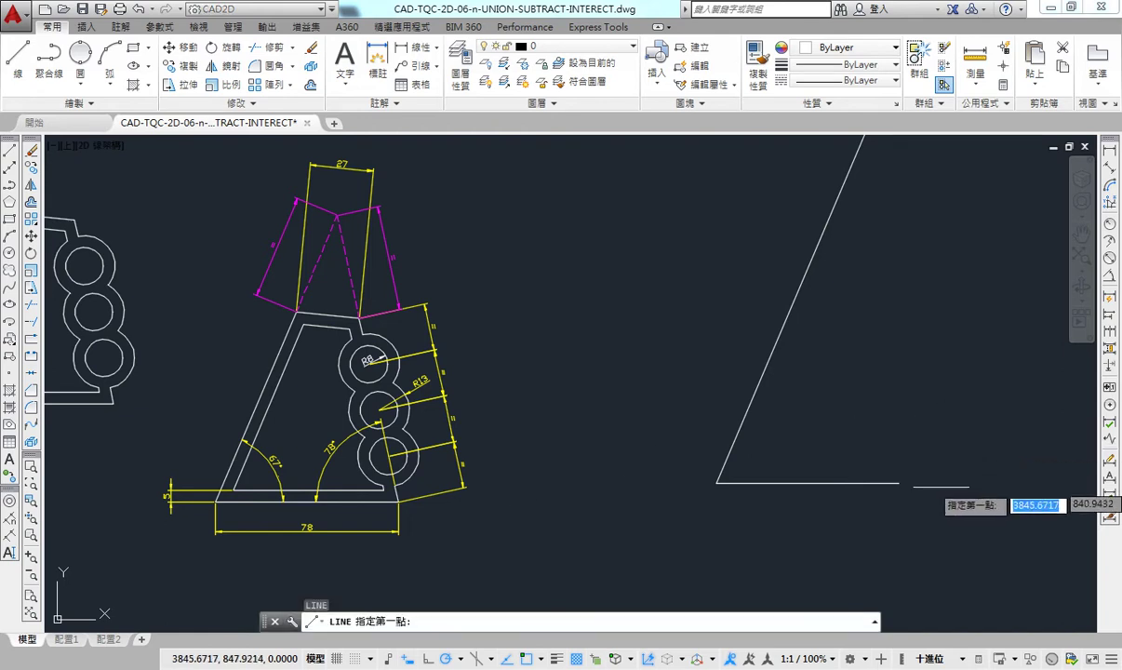
left_click(899, 482)
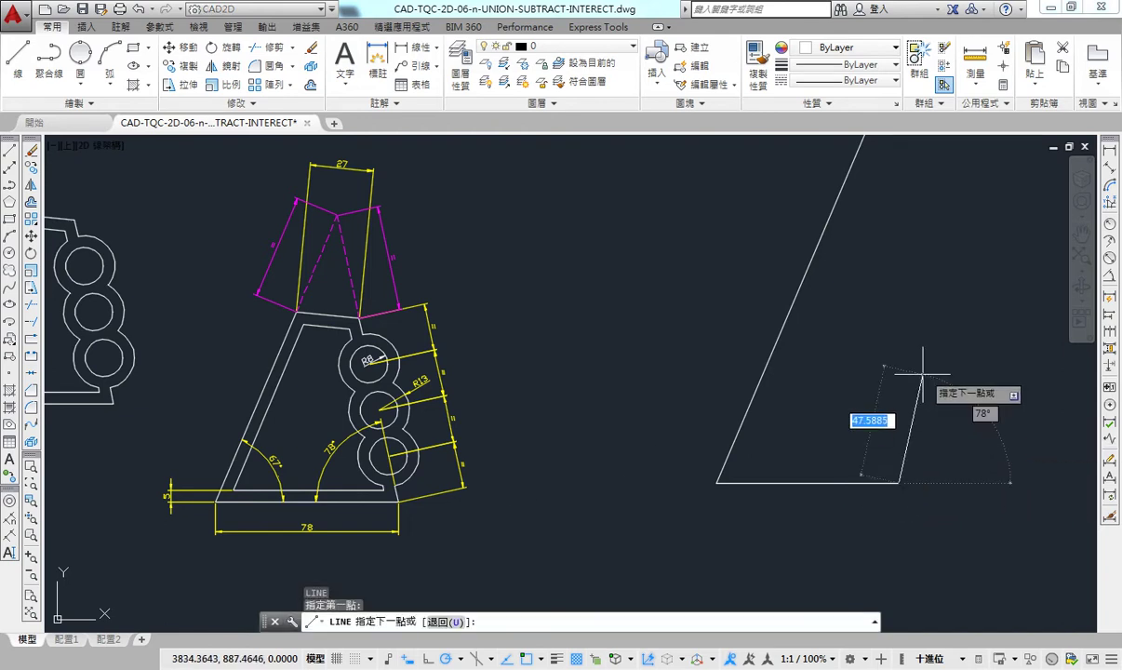
type("@")
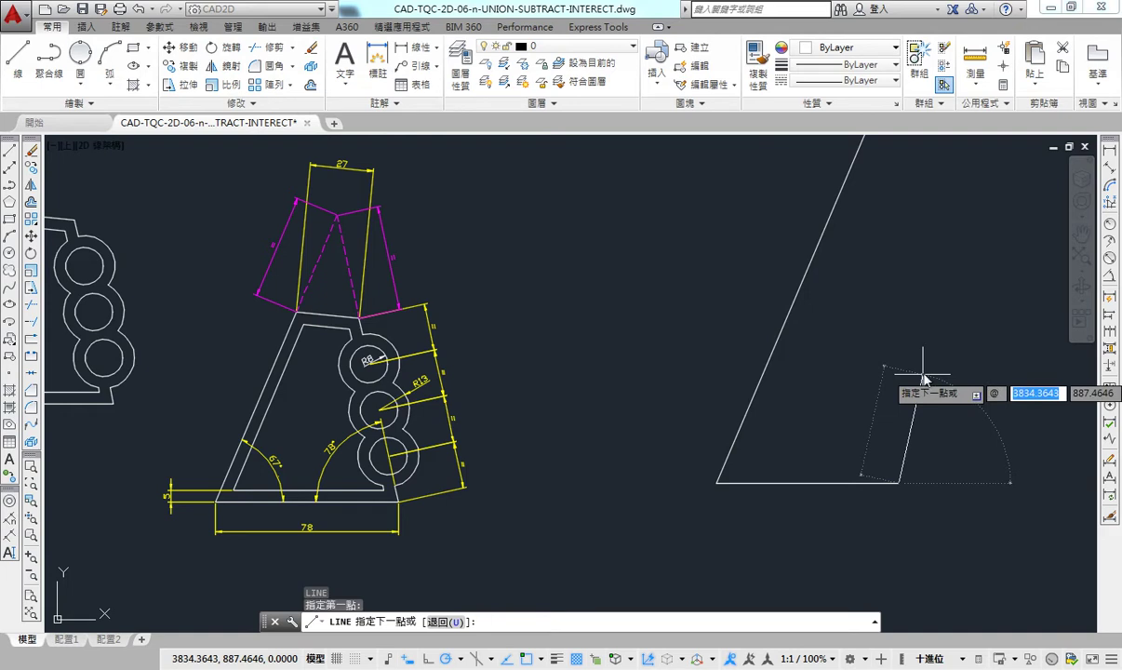
type("200<")
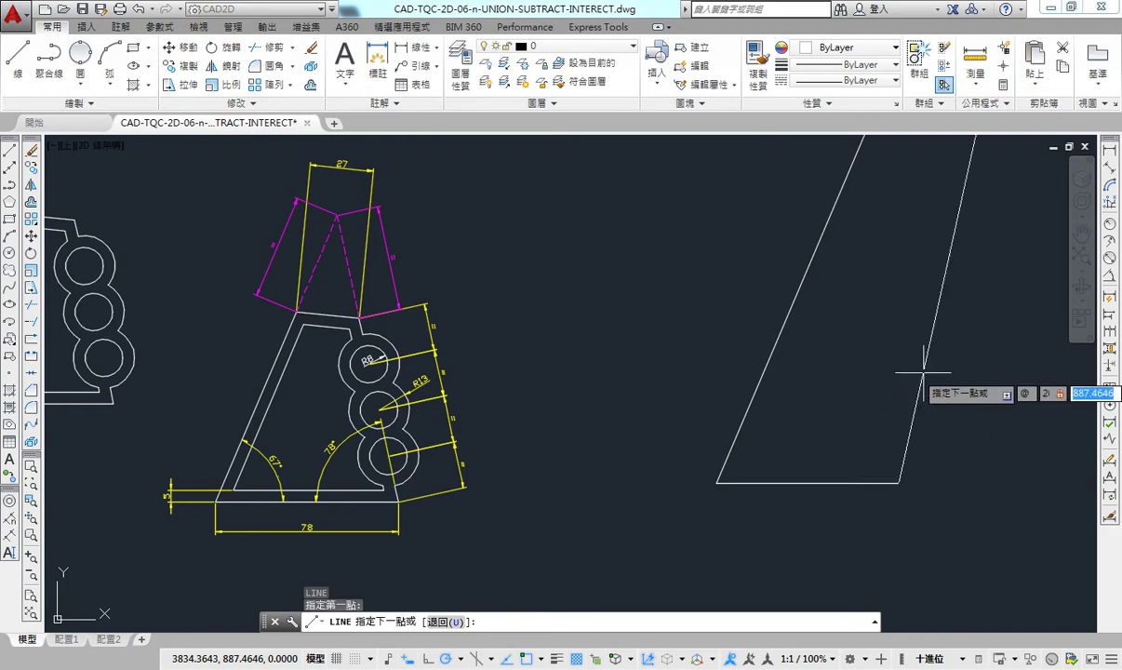
key("Tab")
type("102")
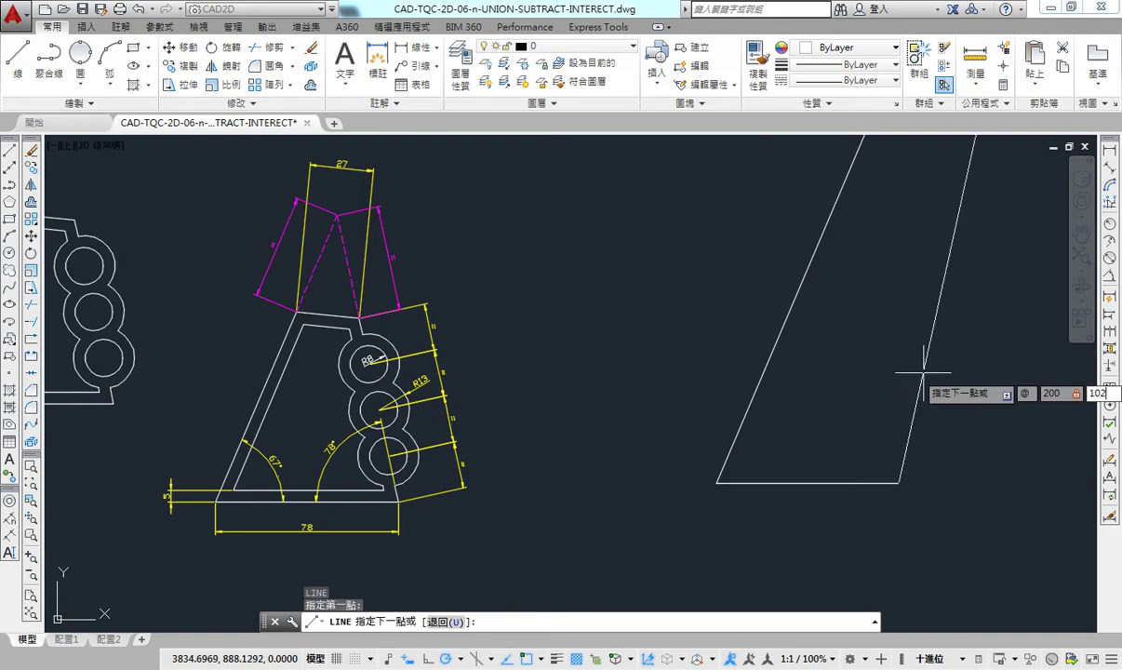
key("Return")
key("Return")
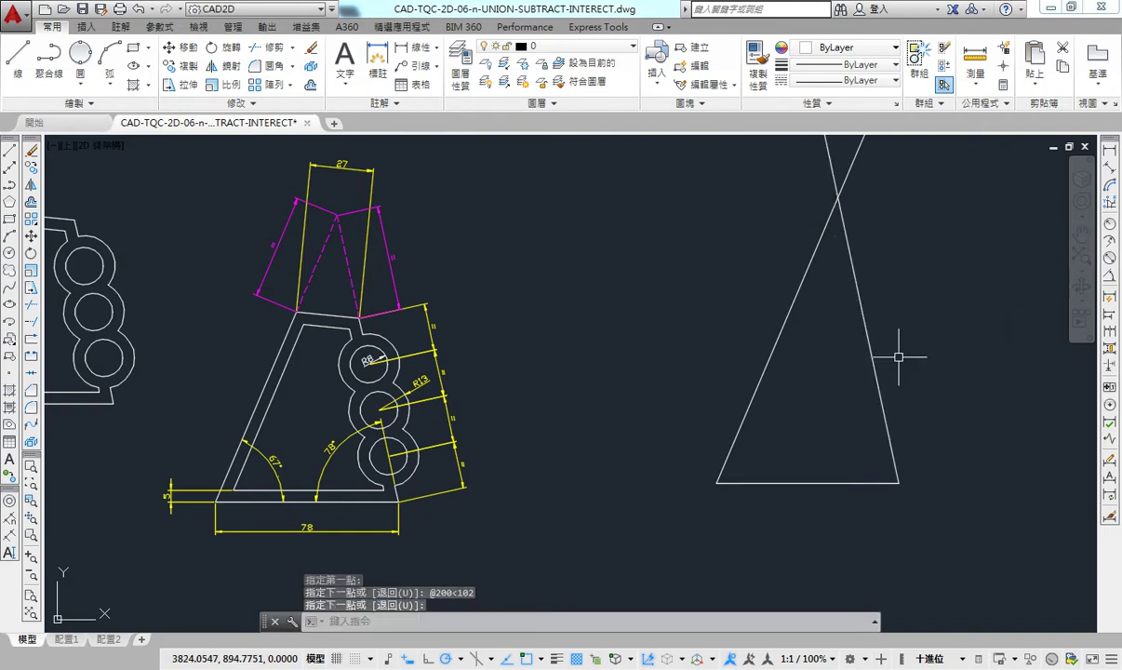
middle_click_drag(847, 352, 816, 363)
Trim the angled lines' ends that overshoot the triangle apex.
type("tr")
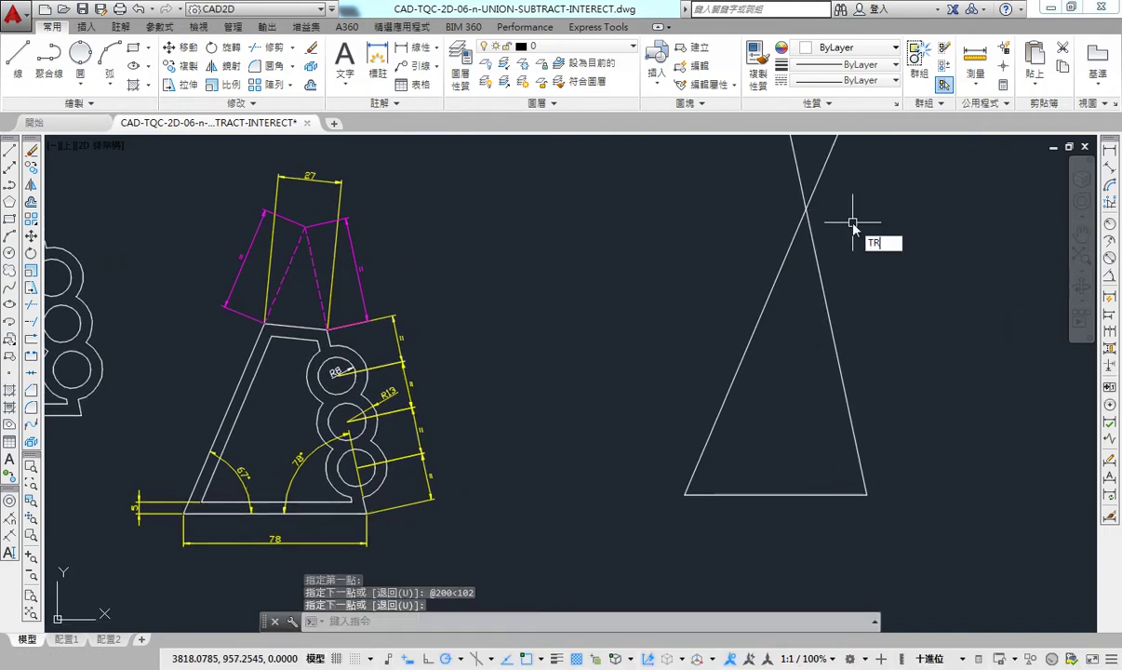
key("Return")
key("Return")
left_click(846, 181)
left_click(754, 167)
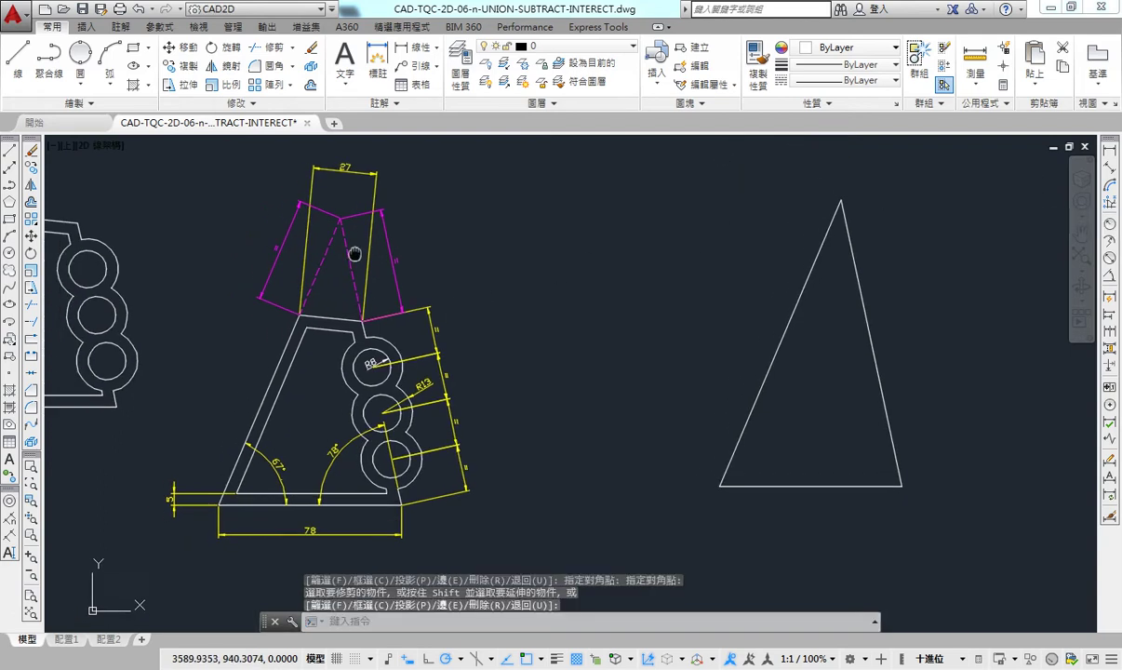
middle_click_drag(299, 235, 335, 227)
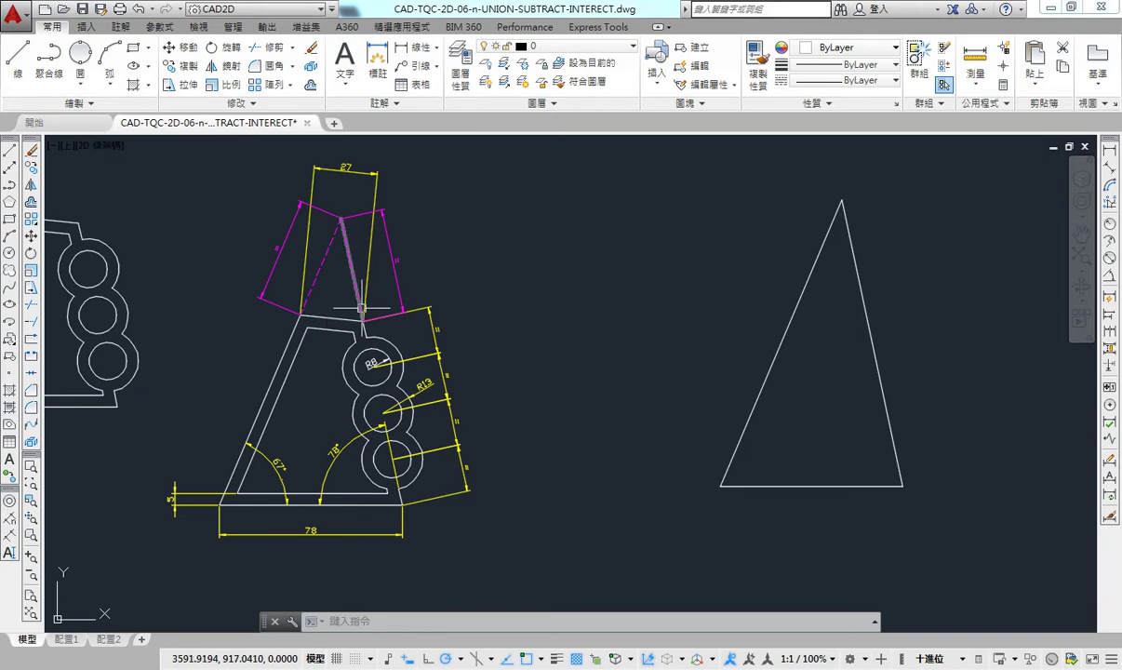
middle_click_drag(729, 290, 716, 288)
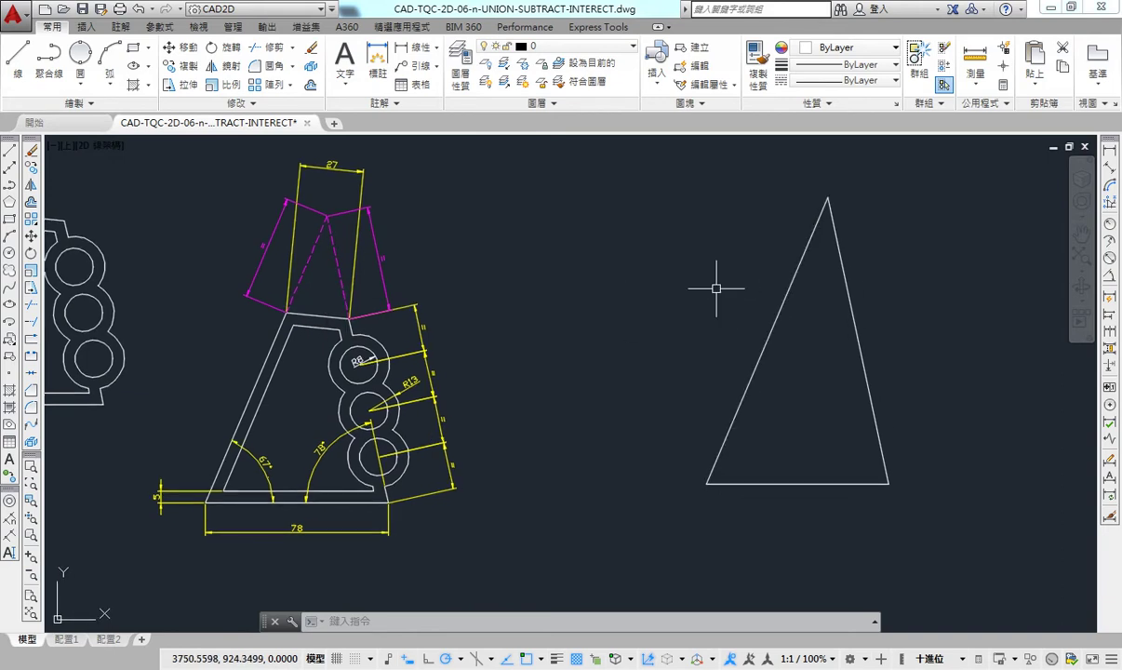
Draw a construction line bisecting the triangle's apex angle.
type("XL")
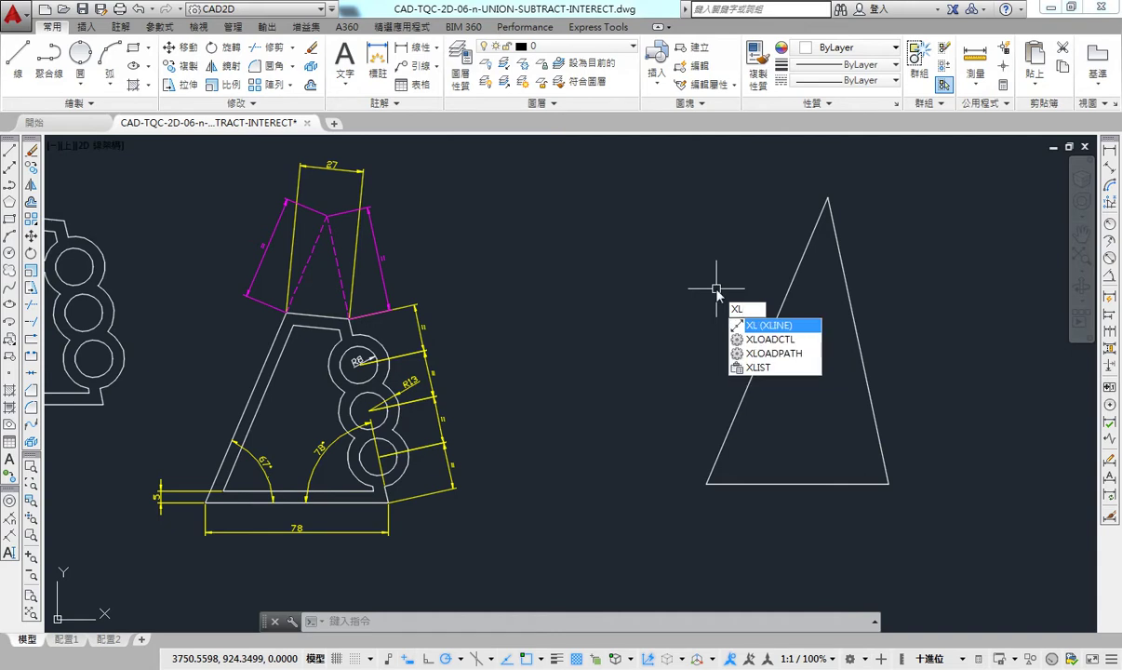
key("Return")
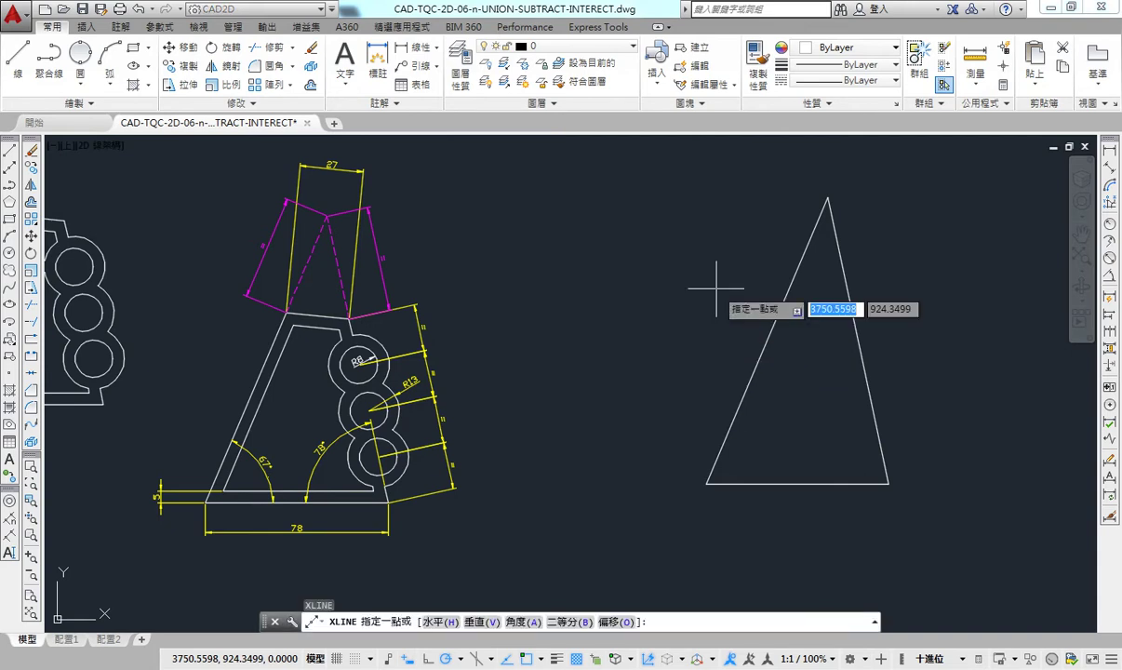
type("B")
key("Return")
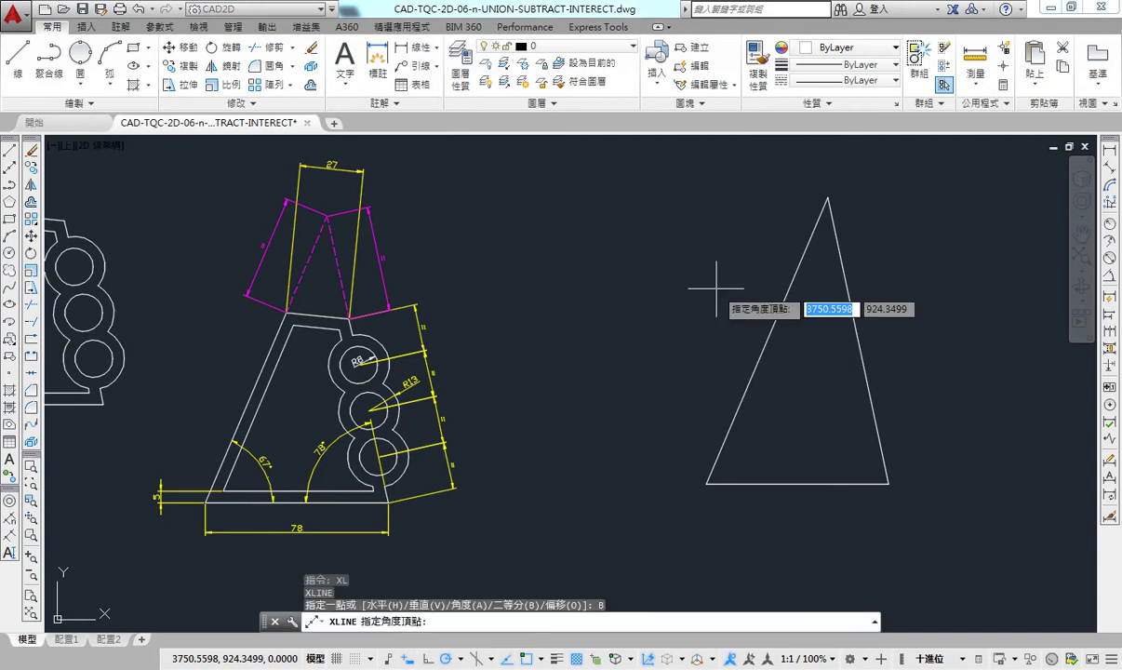
left_click(827, 197)
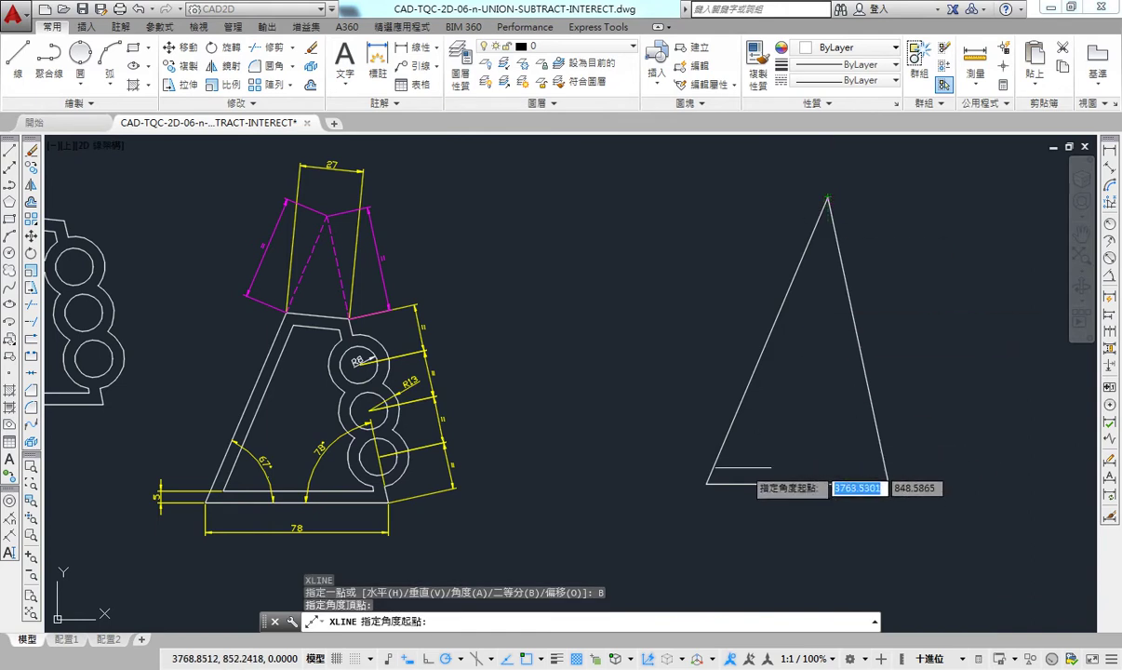
left_click(707, 483)
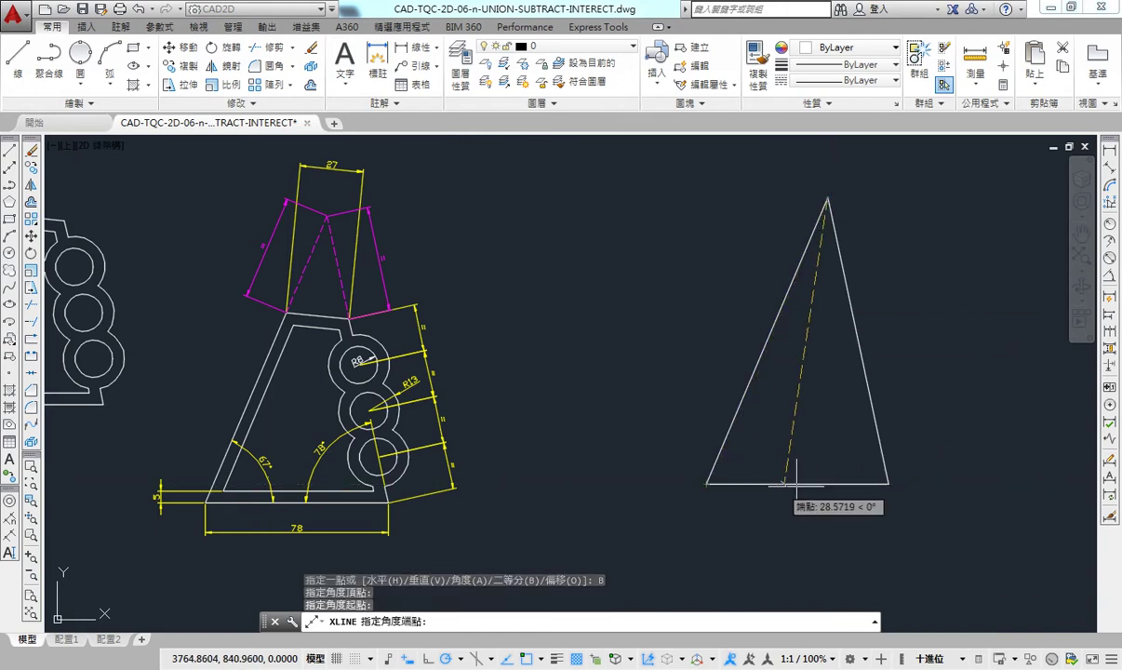
left_click(886, 481)
key("Return")
middle_click_drag(892, 363, 864, 392)
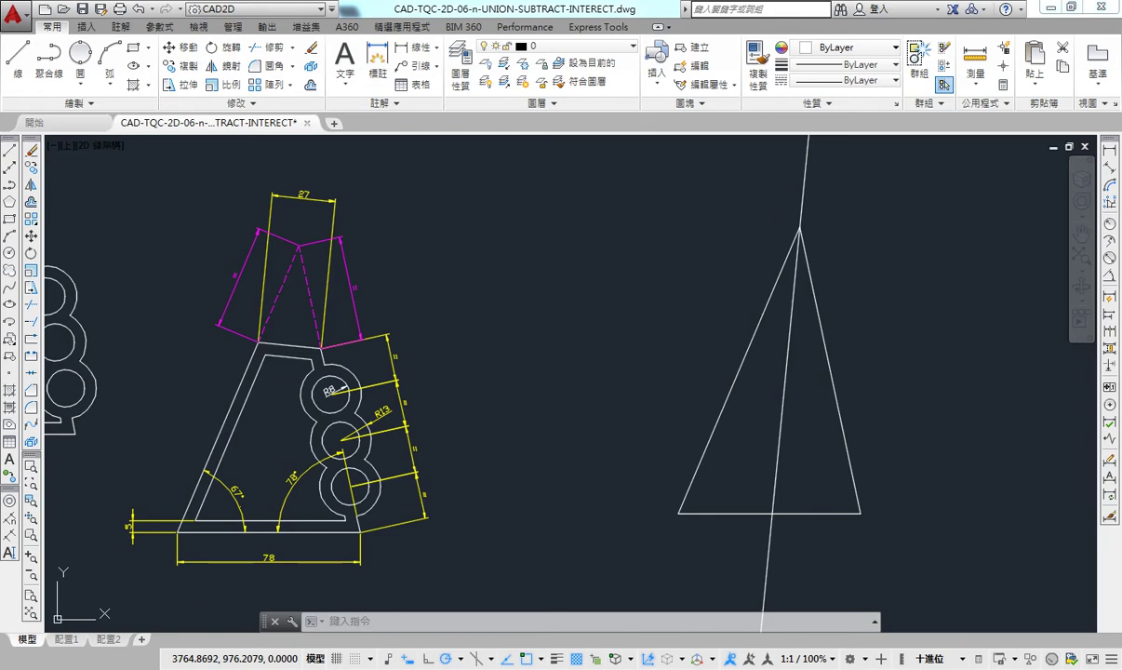
Offset the bisector by 27/2 to create a parallel construction line.
type("o")
key("space")
key("Return")
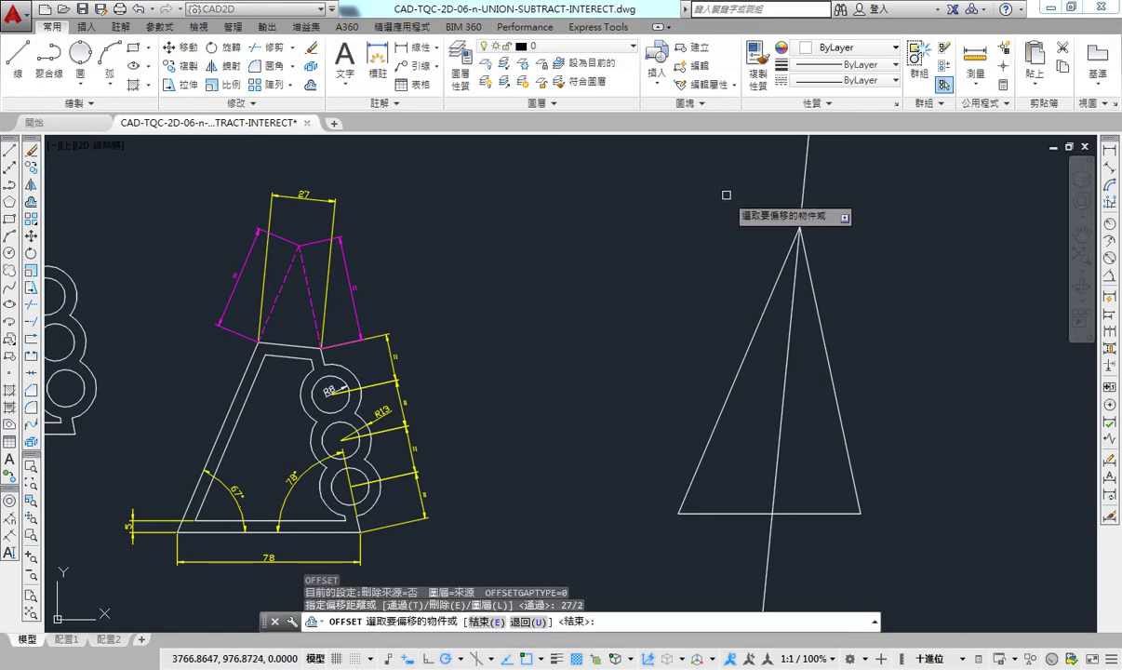
left_click(802, 180)
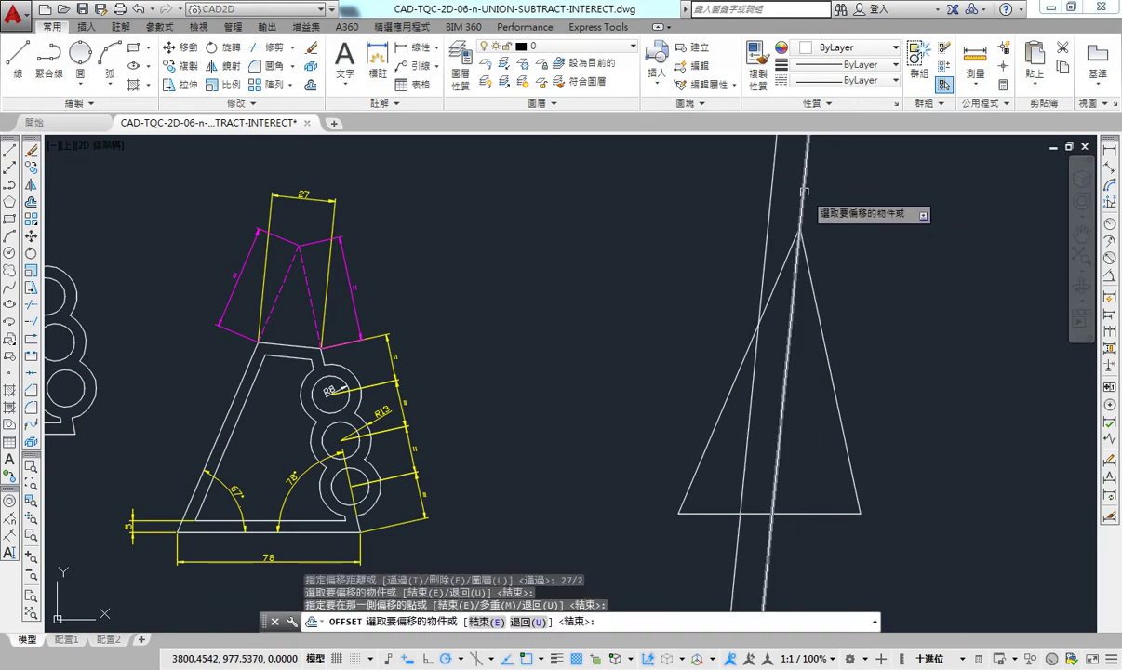
left_click(870, 199)
key("Return")
Draw the 27-wide crossbar between the triangle's sides and select the construction lines.
type("l")
key("space")
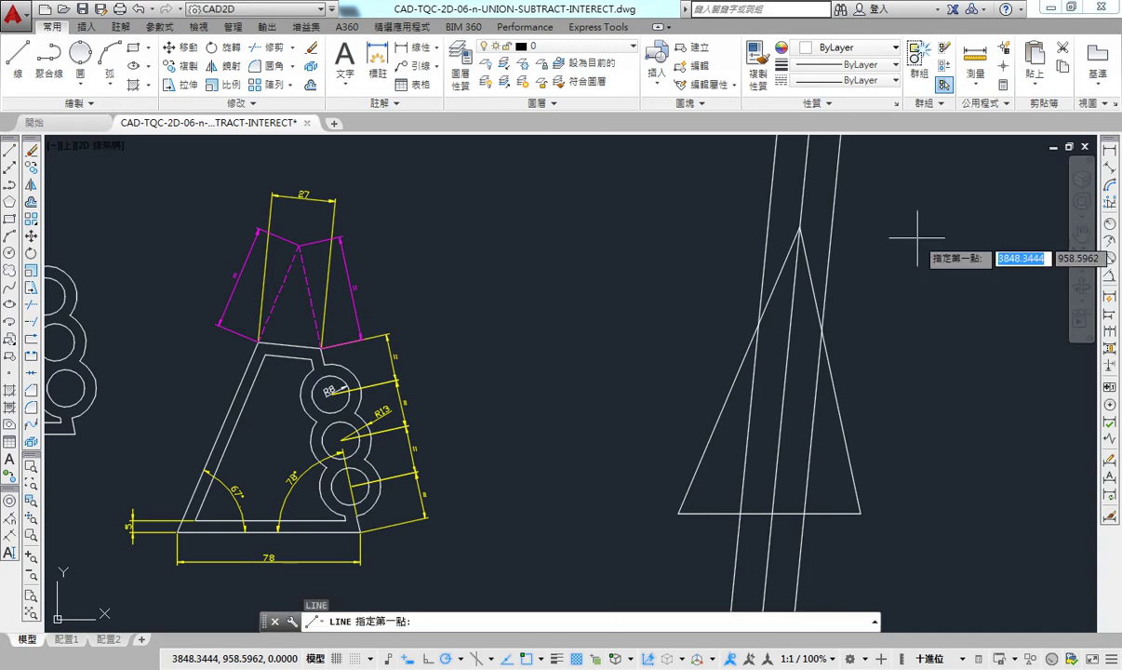
left_click(760, 322)
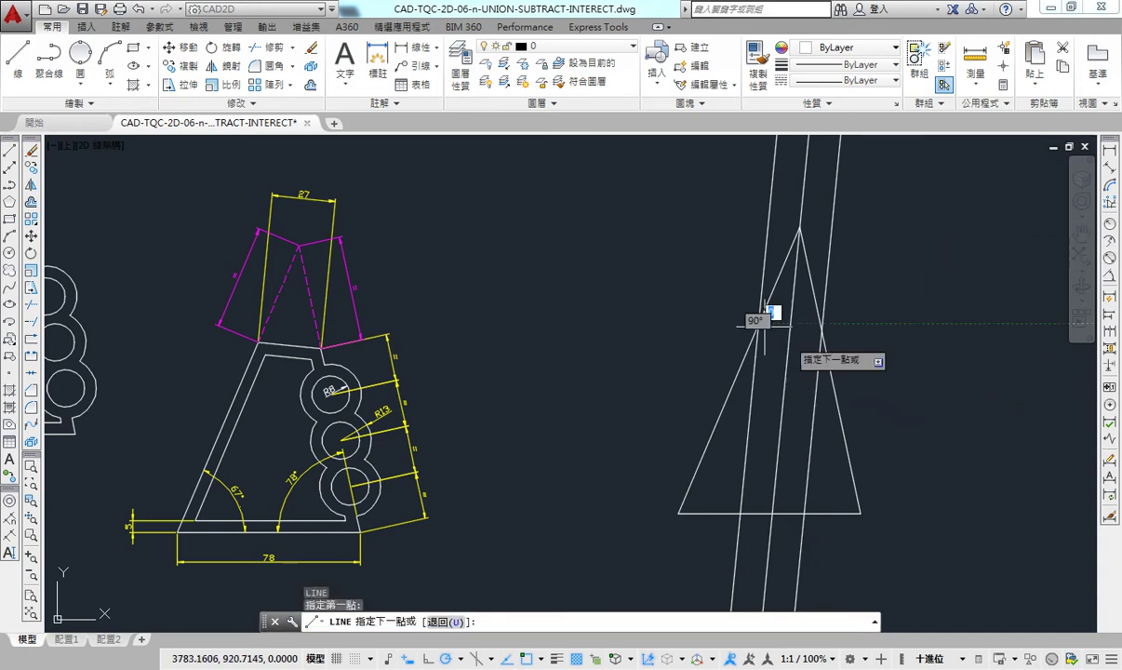
left_click(821, 329)
key("Return")
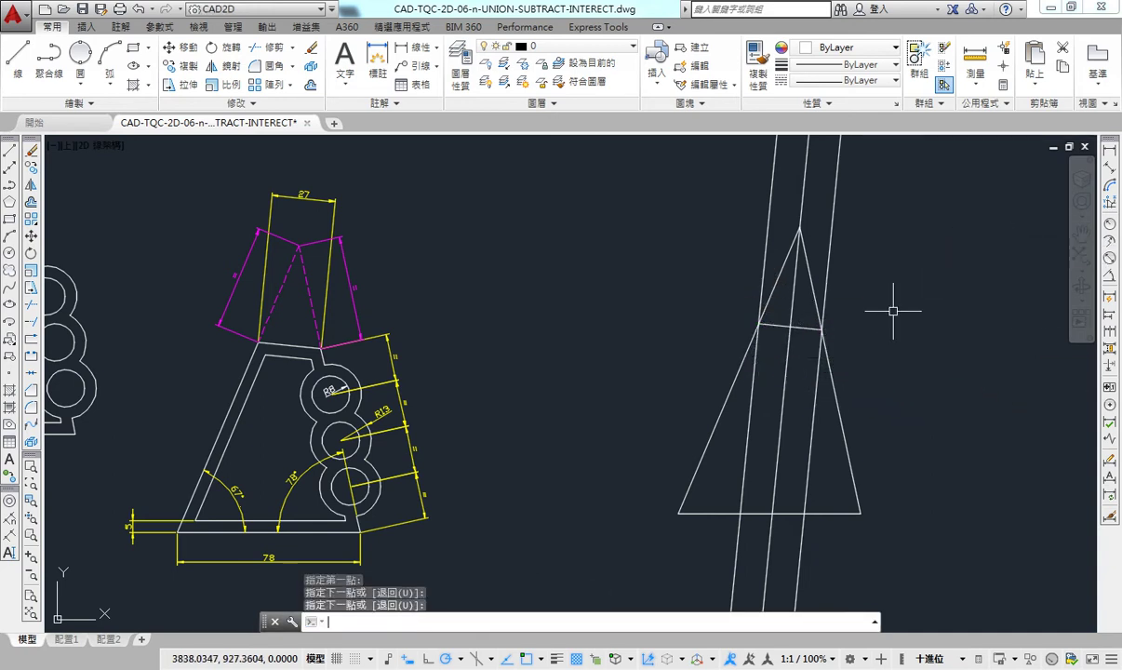
left_click(859, 206)
left_click(744, 179)
Delete the construction lines and trim the triangle tip above the crossbar.
key("Delete")
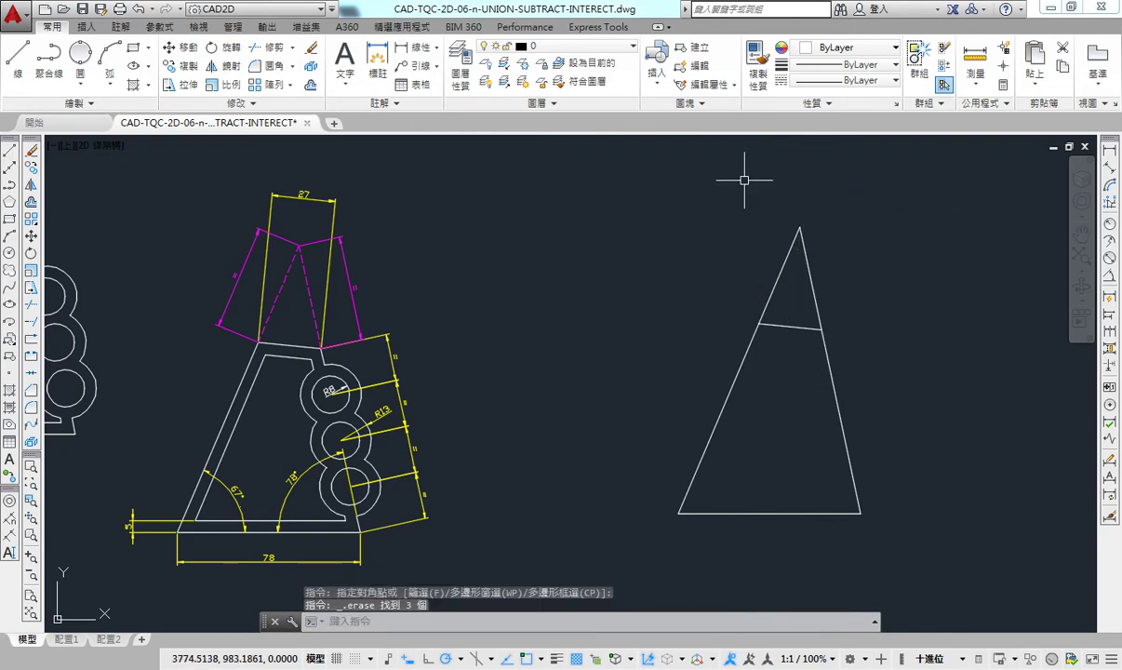
type("tr")
key("Return")
key("Return")
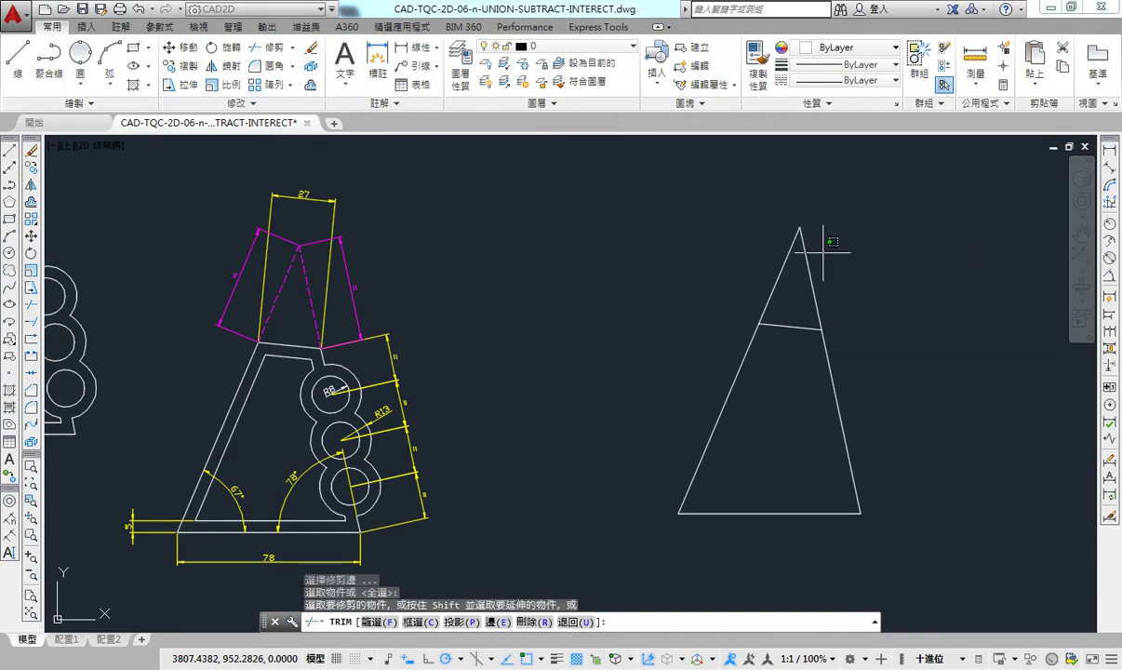
left_click_drag(824, 244, 739, 208)
key("Return")
middle_click_drag(897, 325, 894, 281)
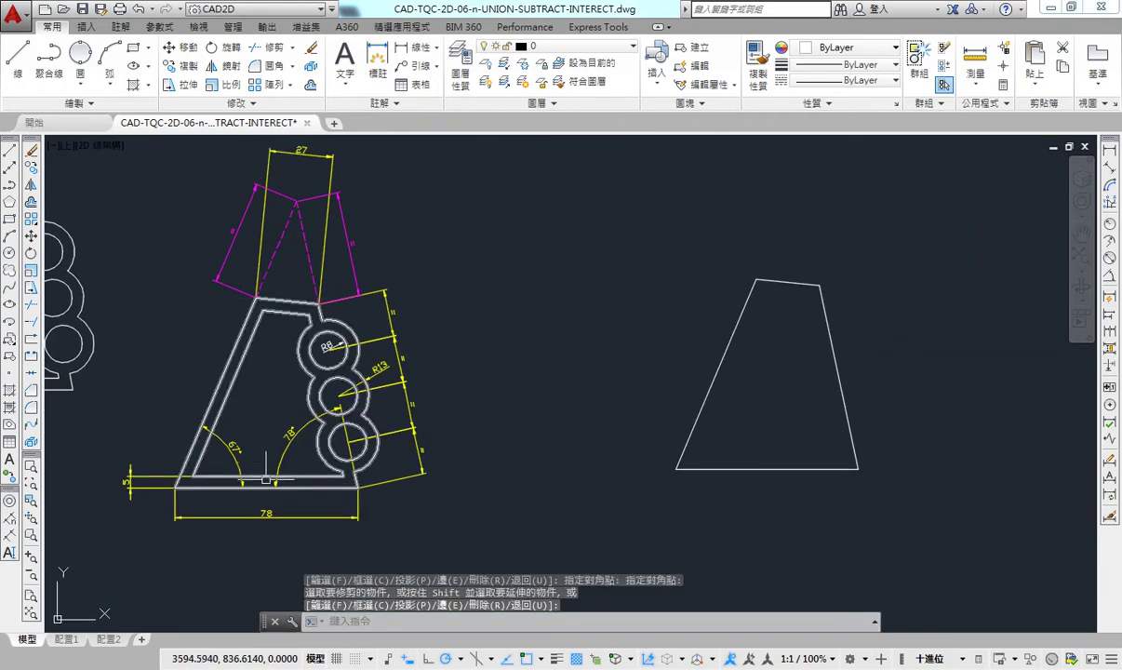
middle_click_drag(396, 382, 404, 354)
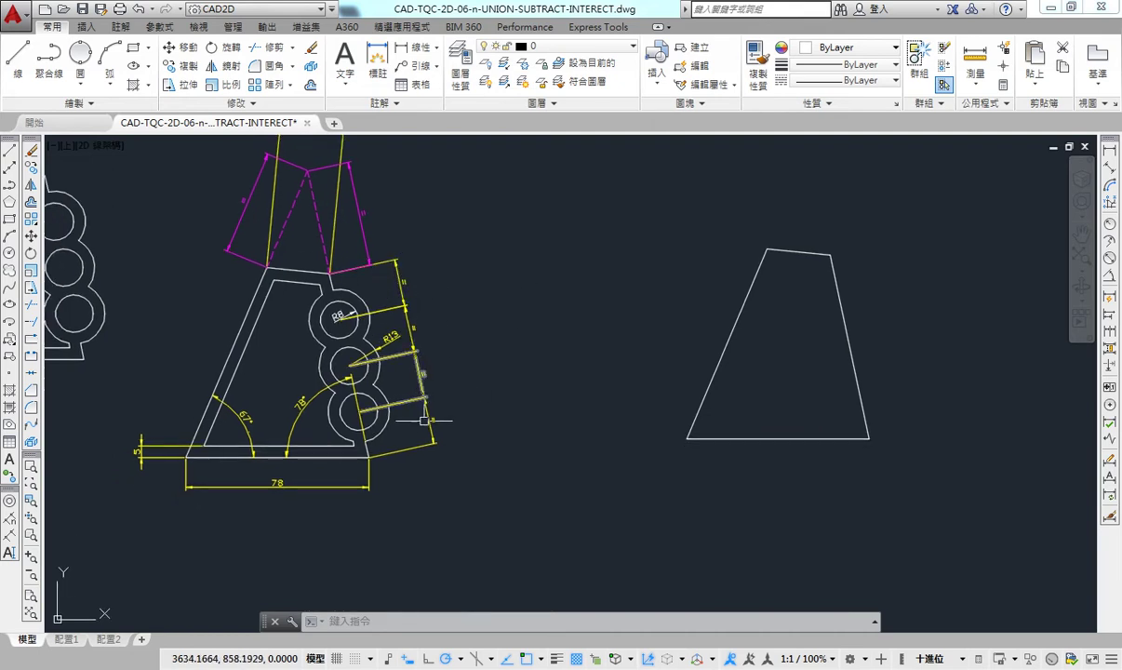
middle_click_drag(817, 354, 760, 349)
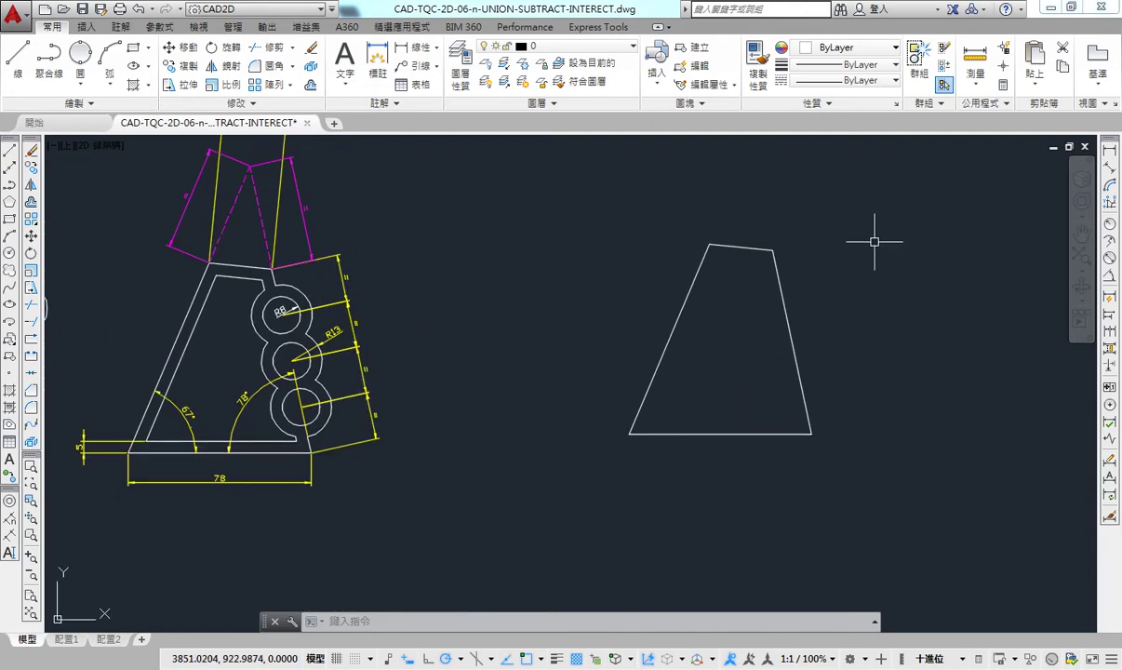
Divide the trapezoid's right edge into 4 equal segments.
type("div")
key("Return")
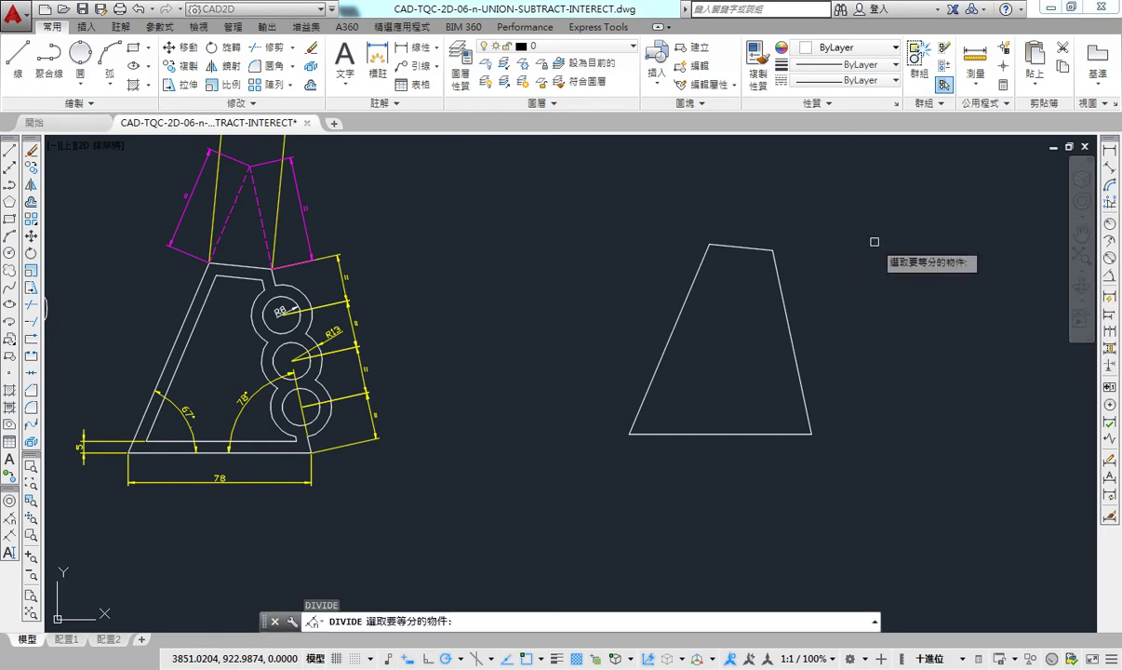
left_click(779, 283)
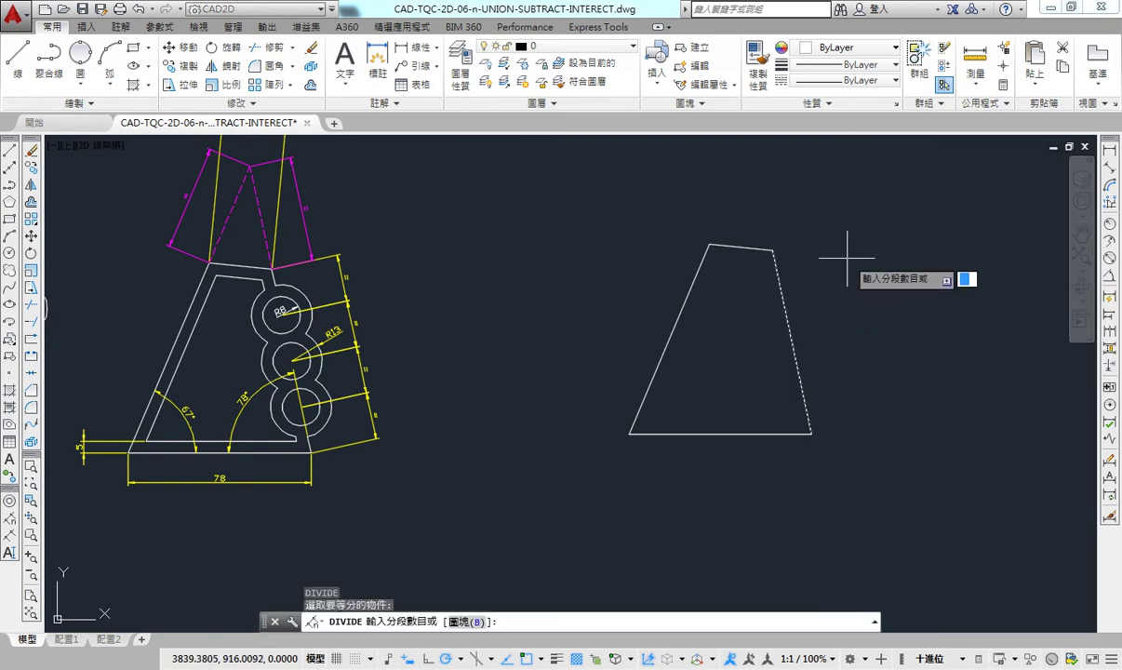
type("4")
key("Return")
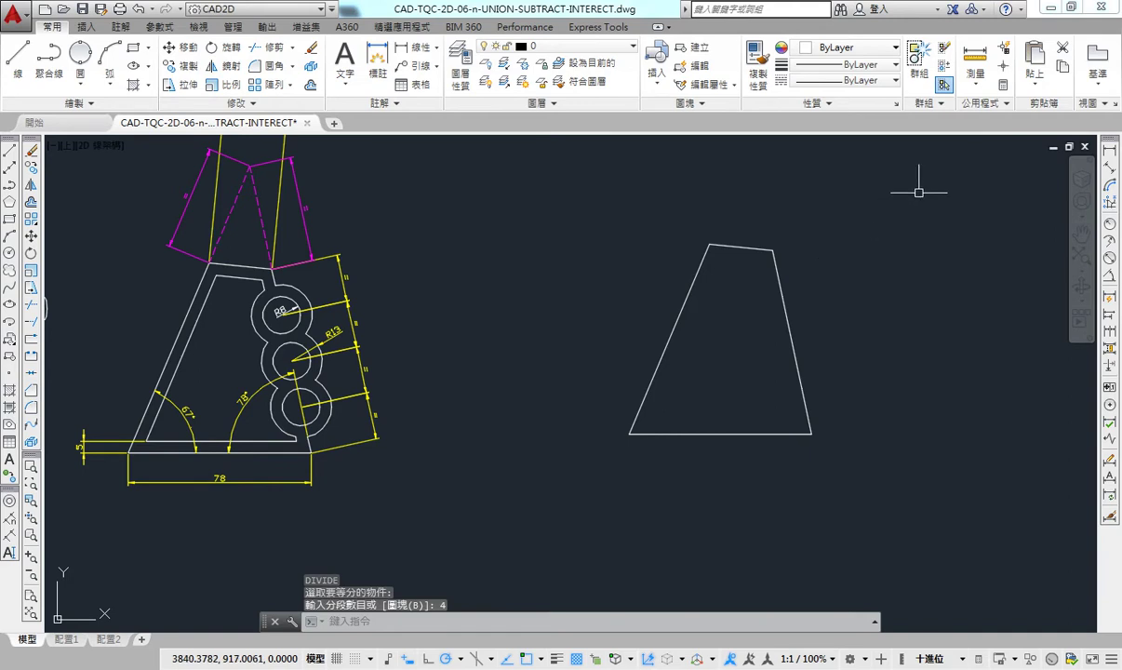
Set the point style to the circle-with-X marker so the division points show.
left_click(993, 103)
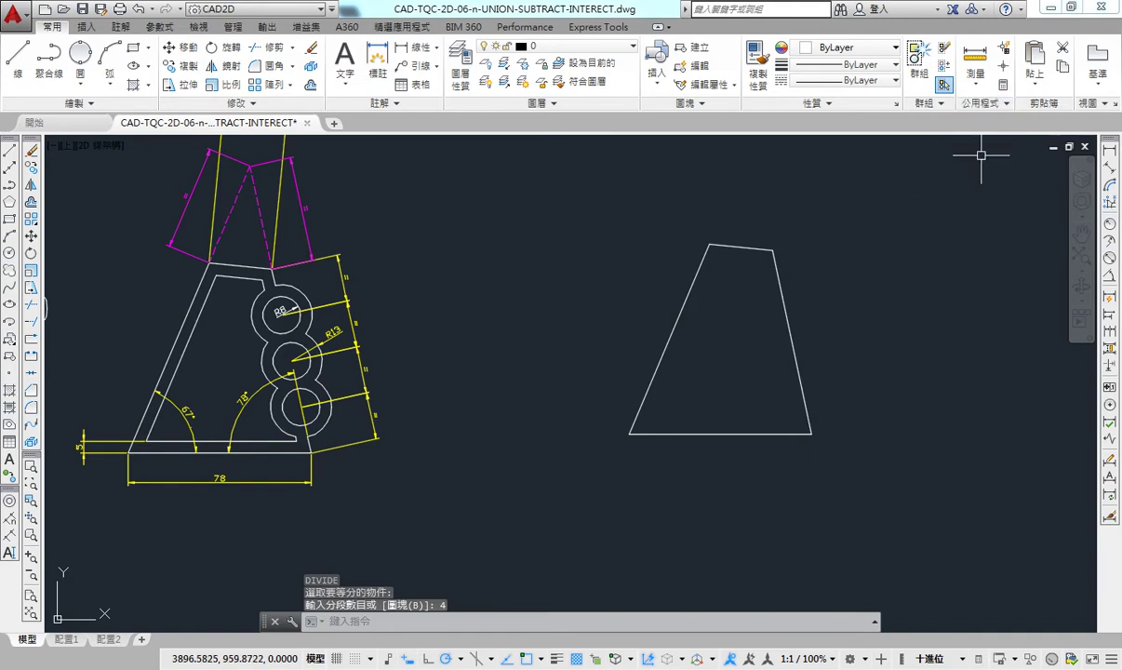
left_click(994, 102)
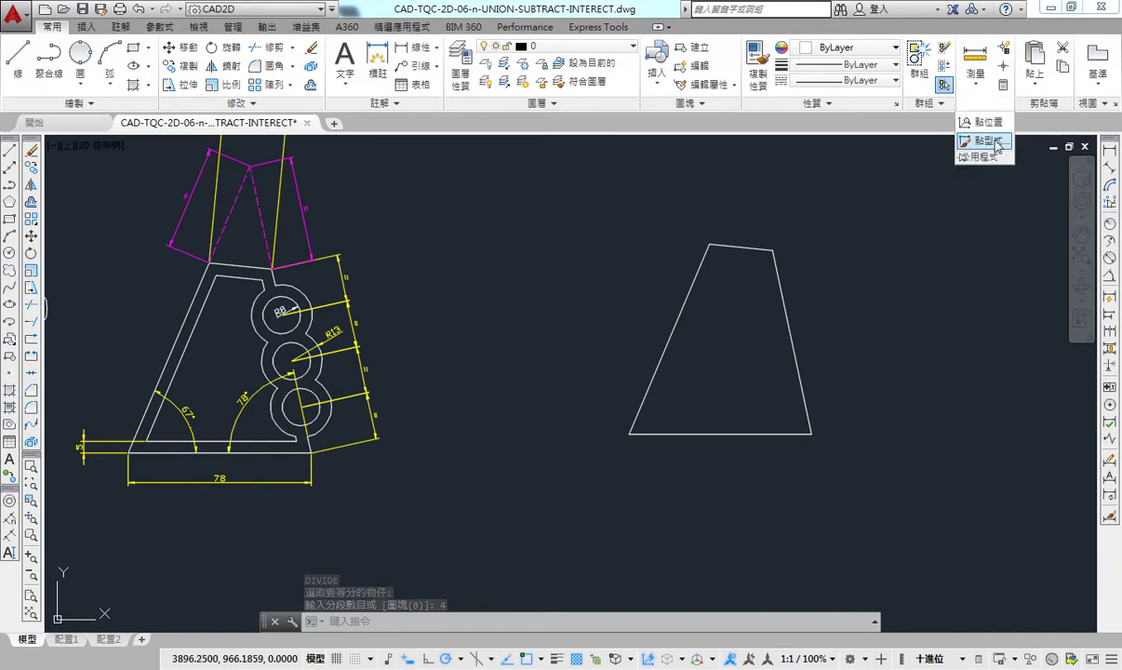
left_click(986, 140)
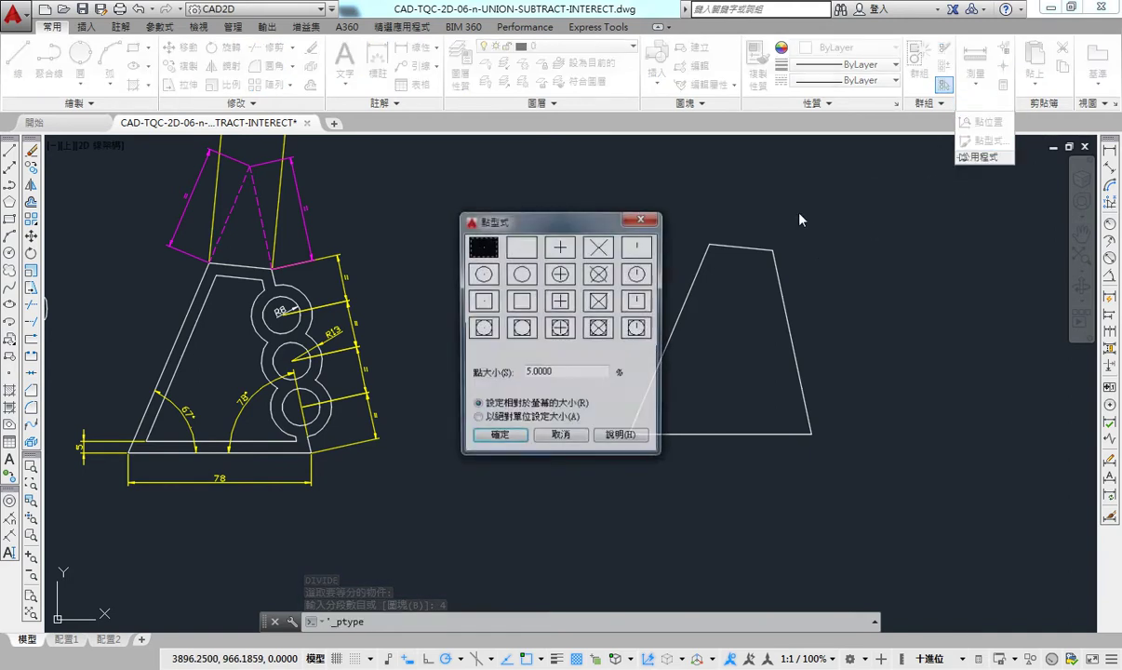
left_click(600, 273)
left_click(499, 437)
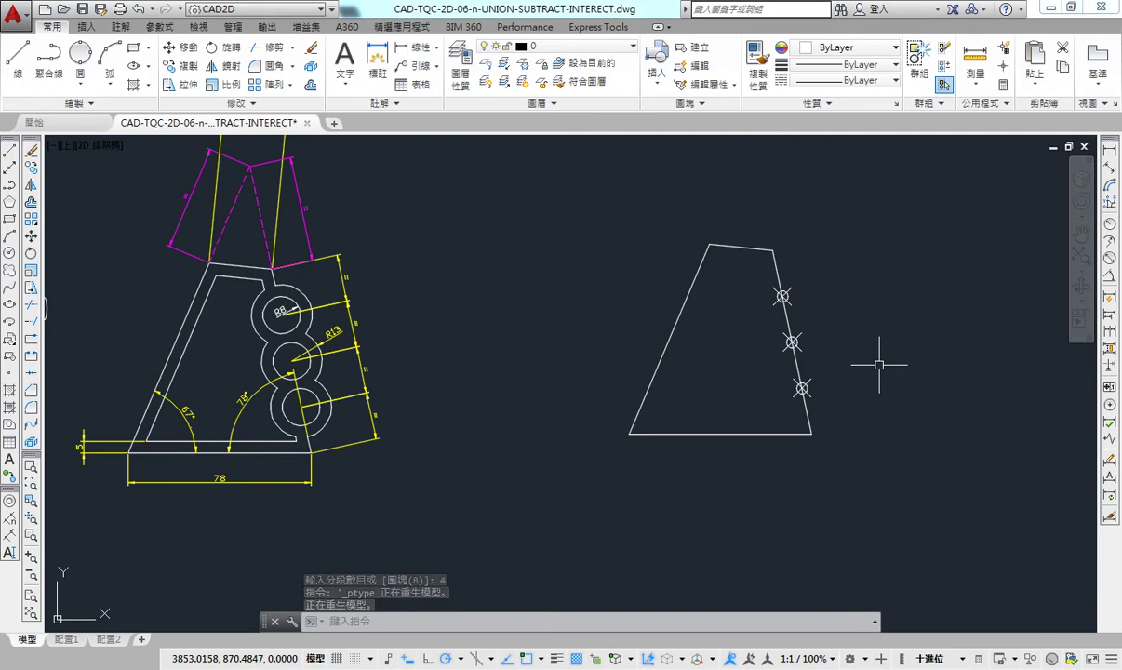
mouse_move(361, 402)
middle_mouse_down()
mouse_move(569, 406)
mouse_move(609, 421)
mouse_move(562, 419)
middle_mouse_up()
scroll(488, 339, "up", 2)
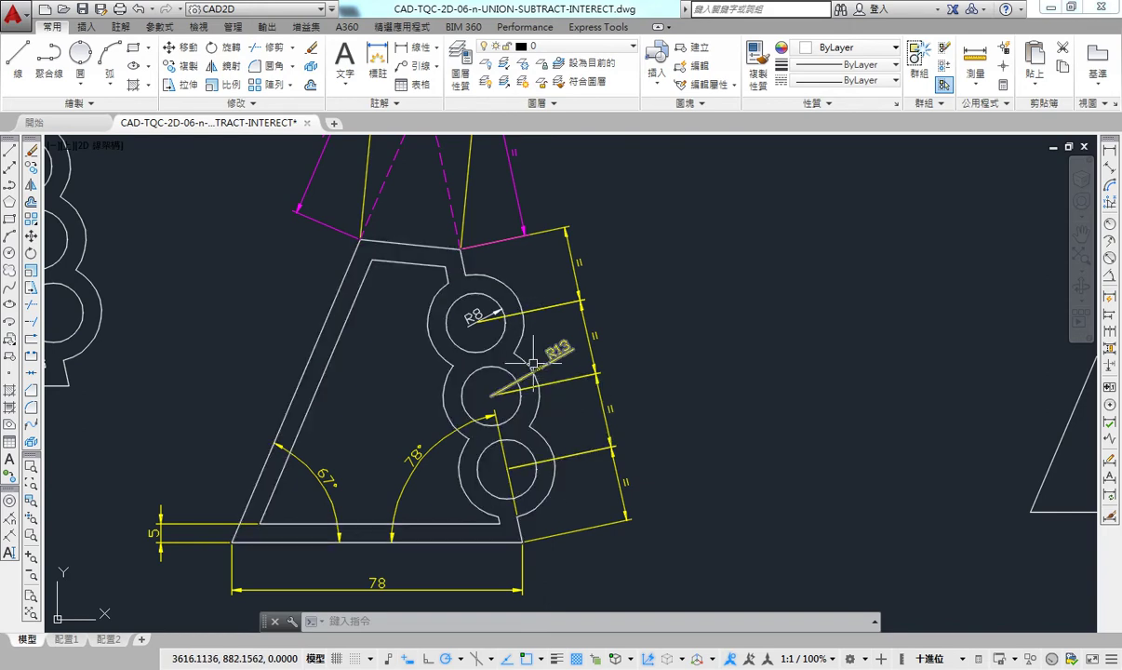
scroll(428, 362, "down", 2)
middle_click_drag(886, 402, 690, 422)
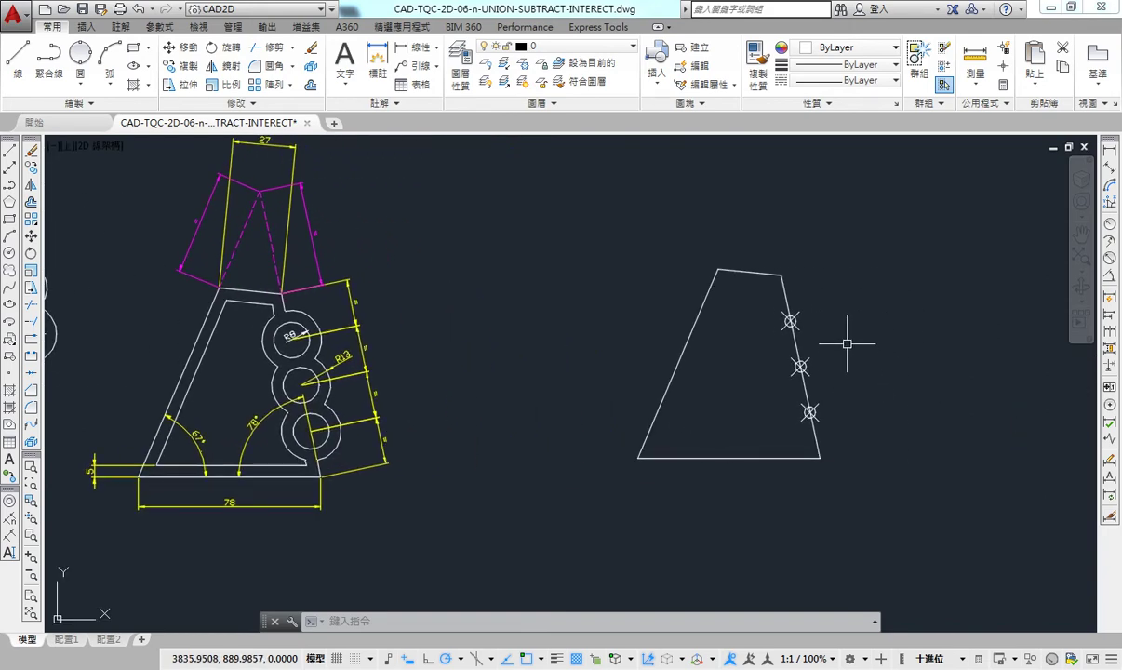
Draw a radius-13 circle centred on the top division point.
type("c")
key("Return")
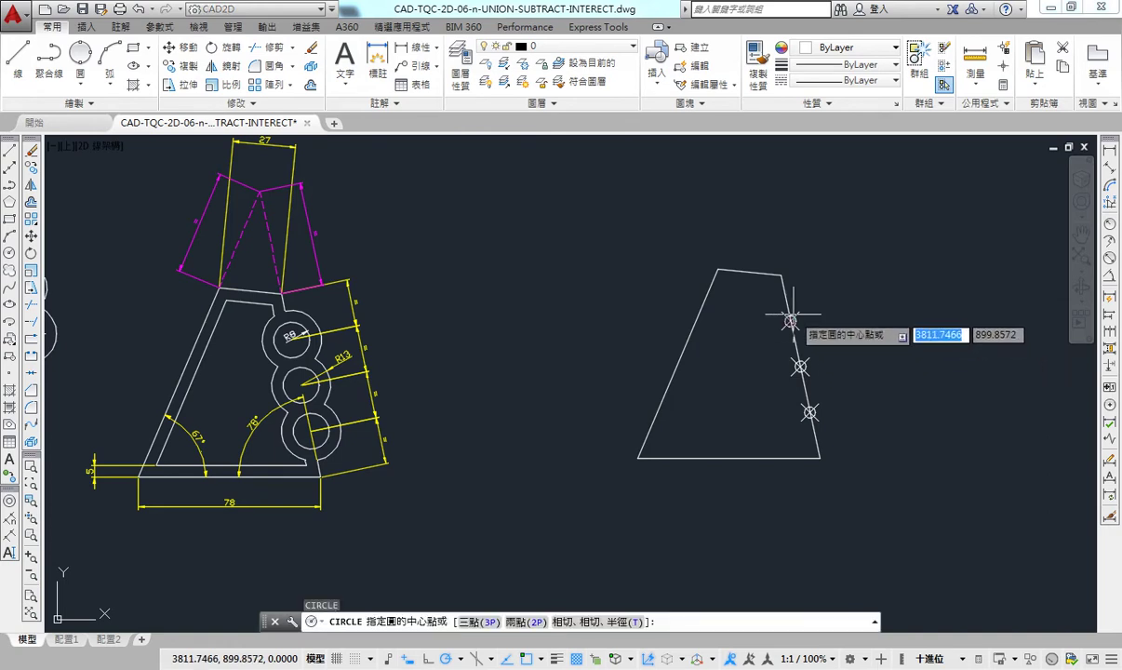
left_click(790, 321)
type("1")
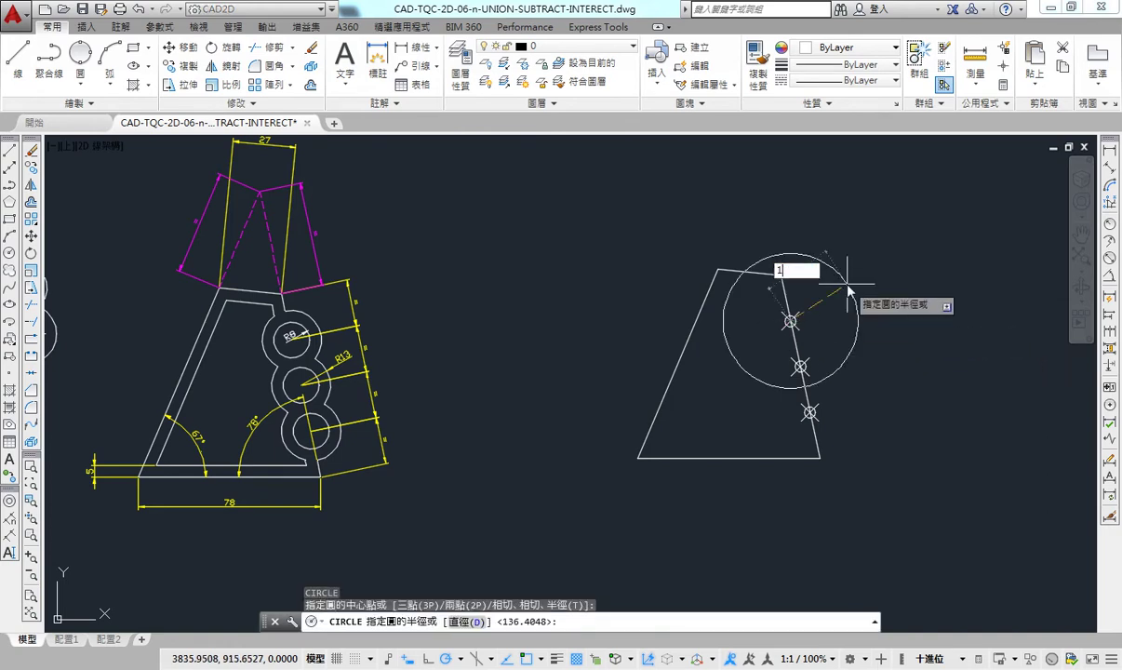
type("3")
key("Return")
Copy the circle onto the middle and lowest division points.
left_click(846, 345)
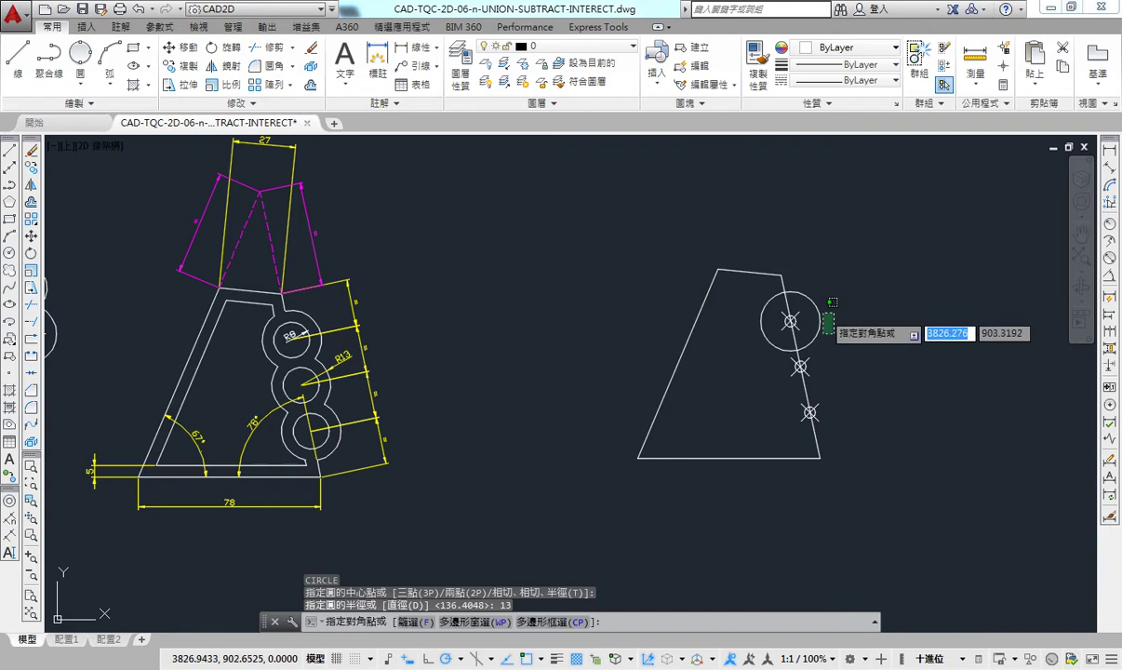
left_click(771, 279)
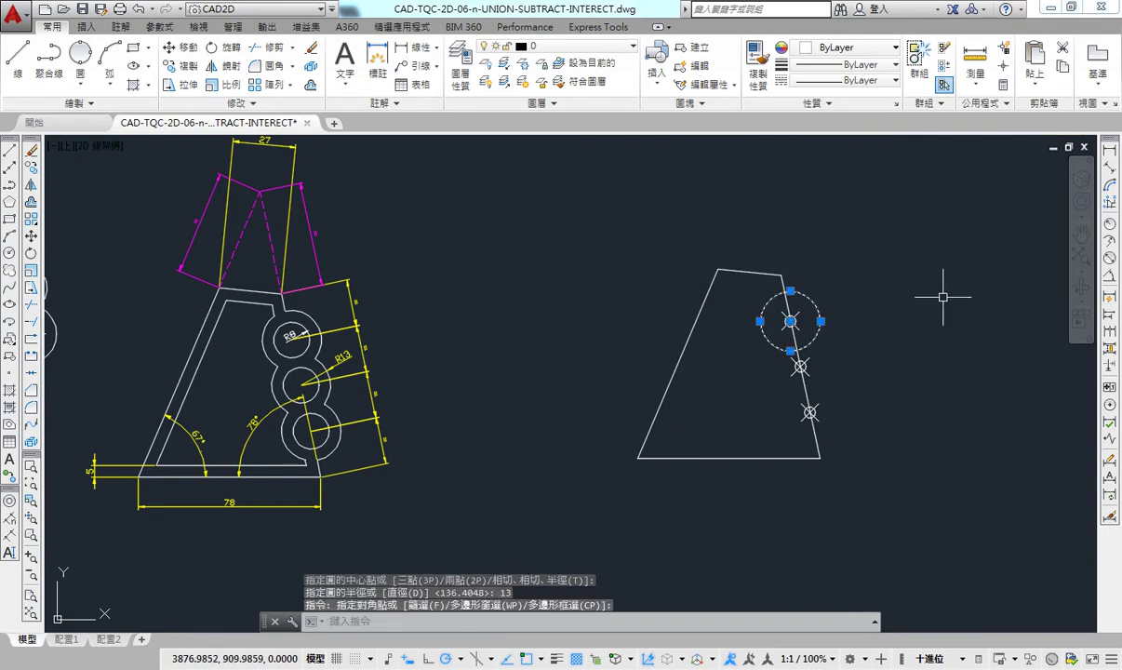
type("CO")
key("Return")
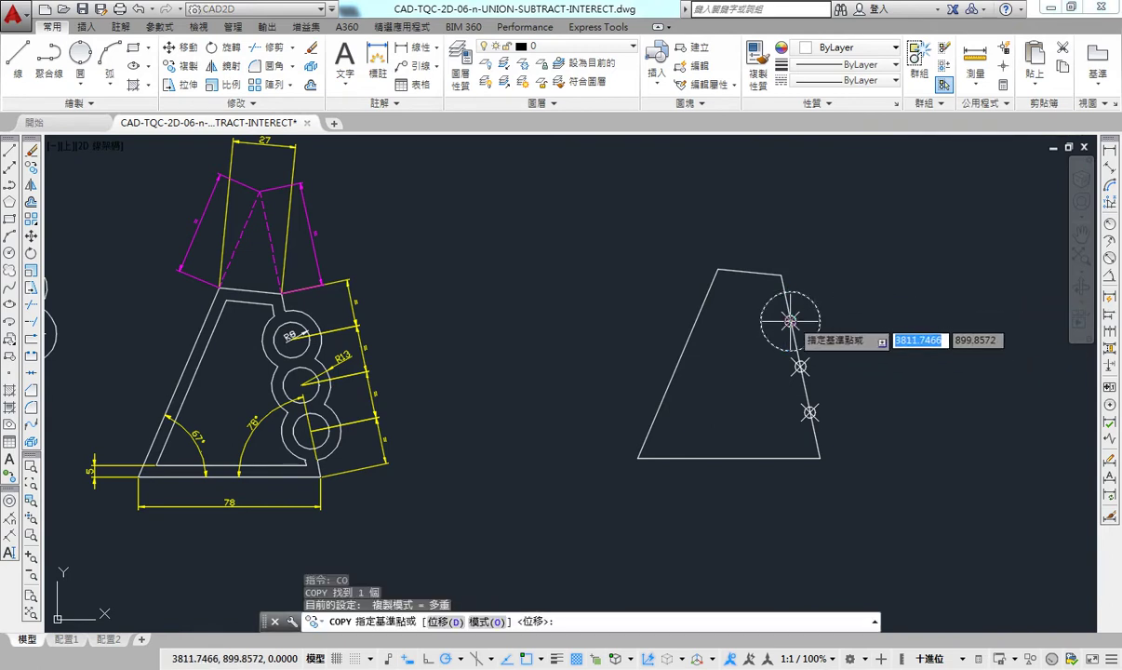
left_click(790, 321)
left_click(800, 366)
left_click(810, 411)
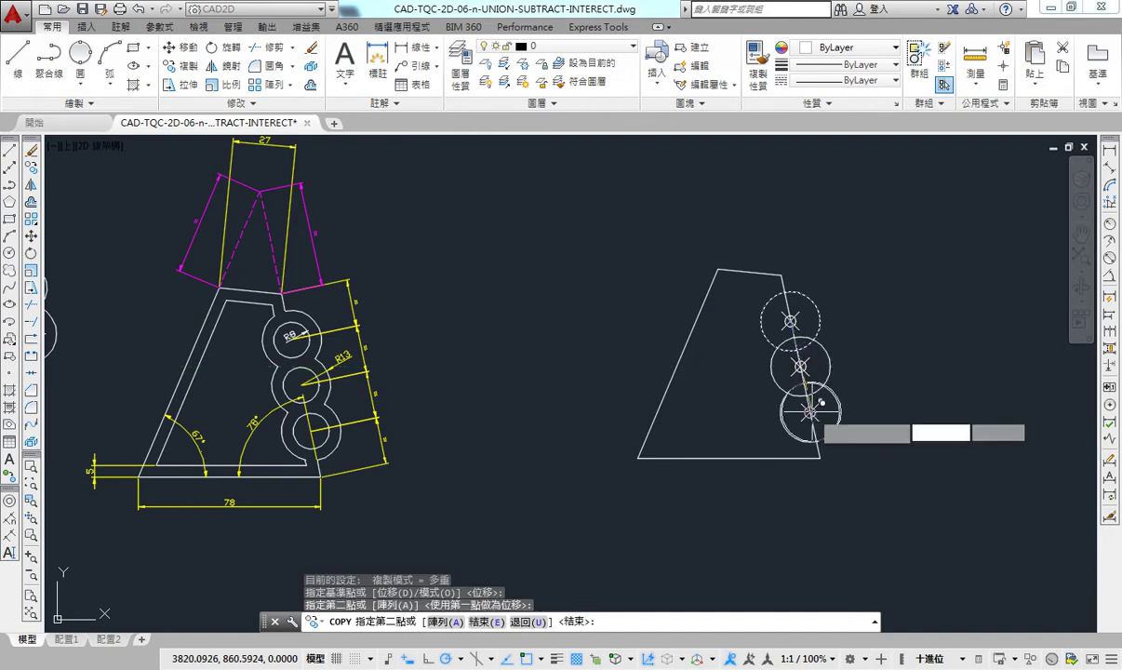
key("Return")
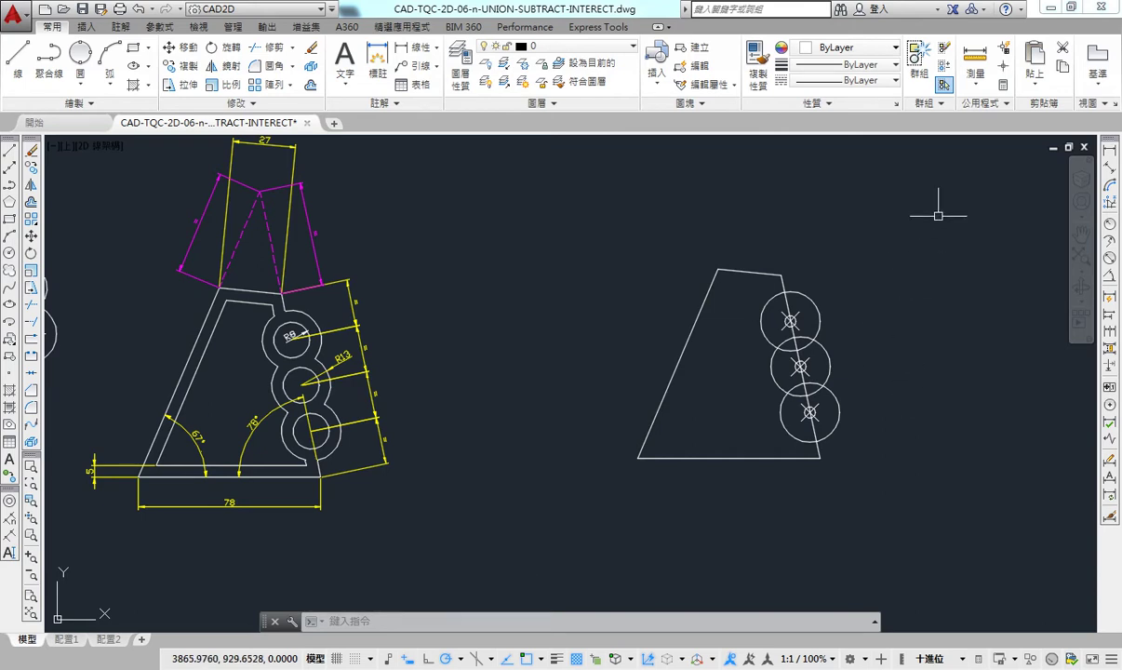
left_click(997, 110)
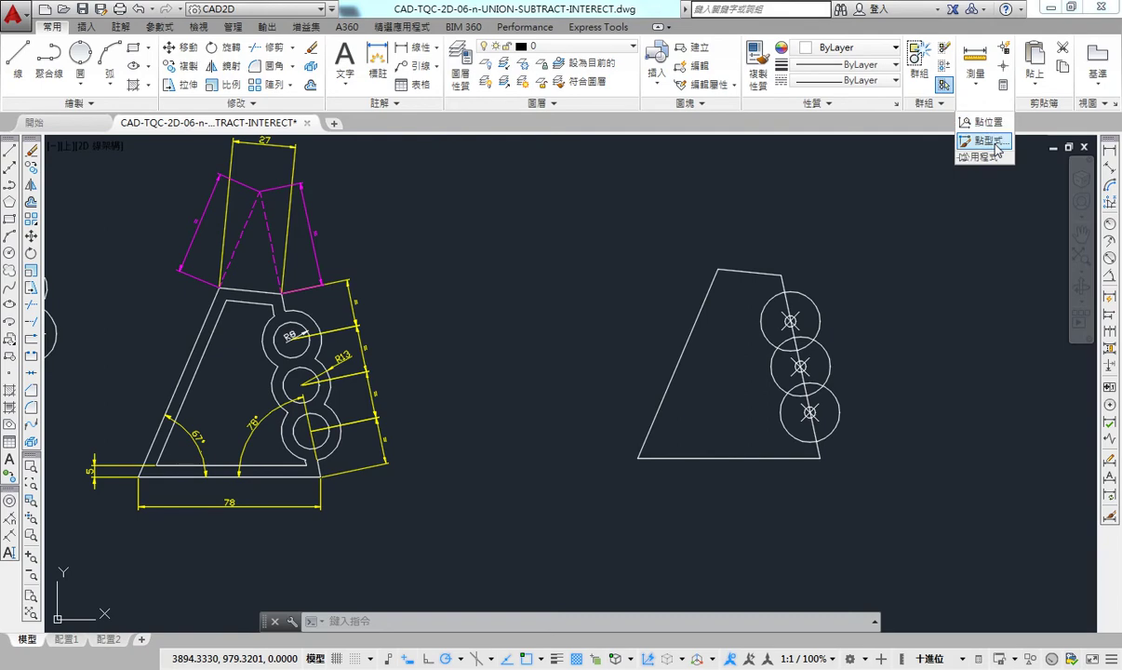
Change the point style to the plain dot marker.
left_click(984, 141)
left_click(483, 249)
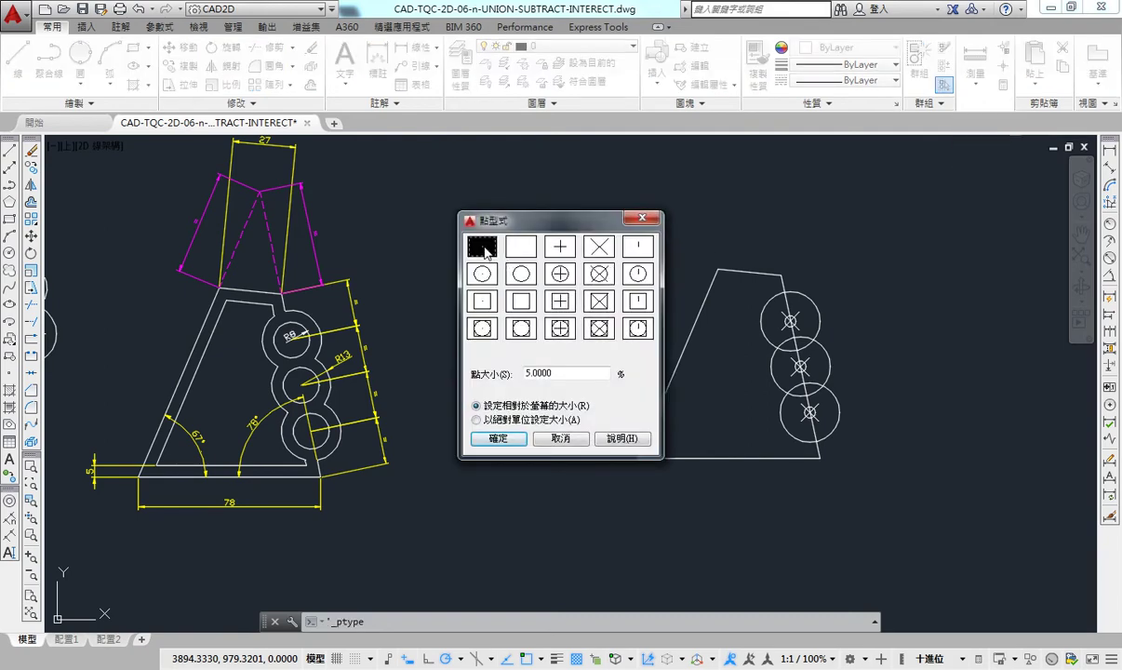
left_click(499, 438)
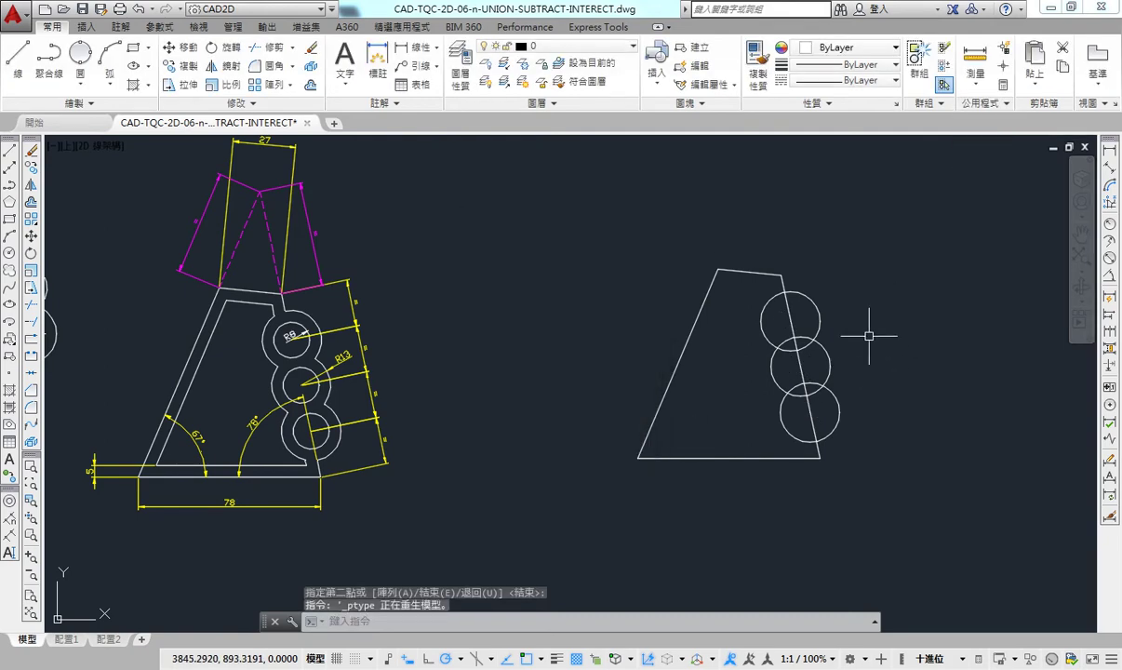
middle_click_drag(860, 352, 902, 346)
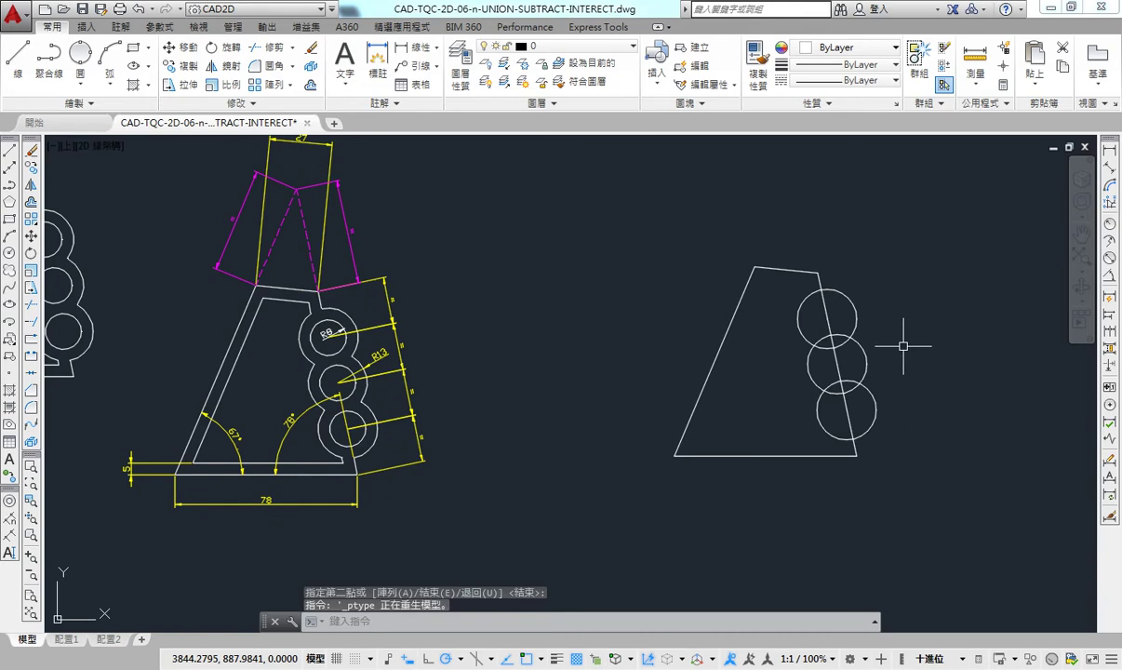
middle_click_drag(105, 169, 148, 163)
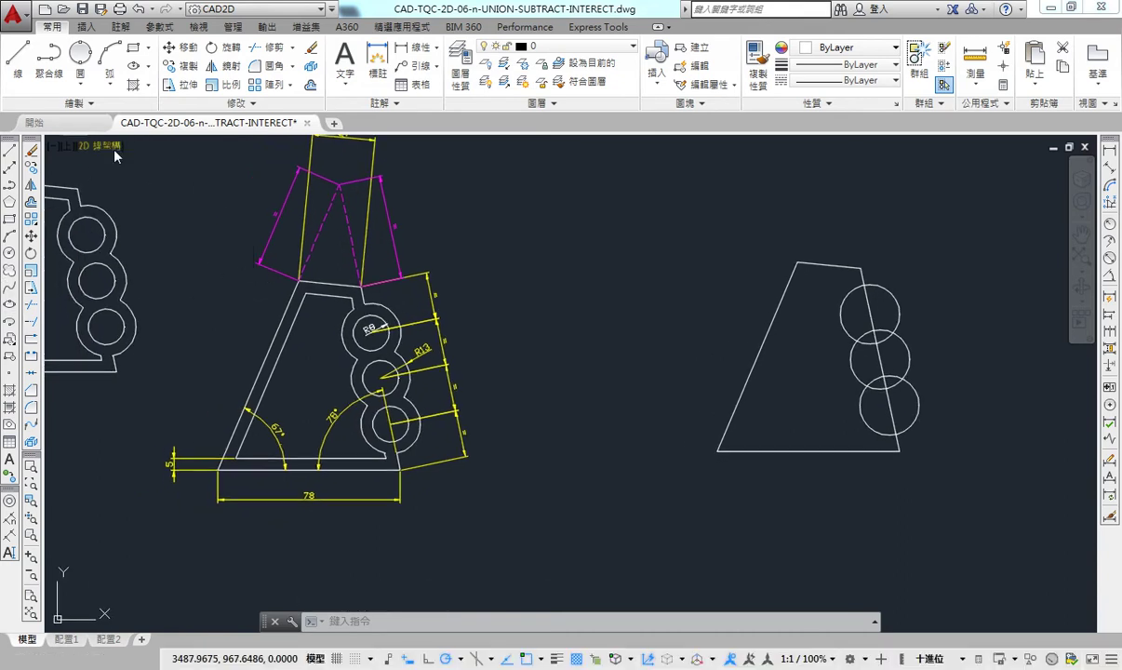
Toggle to Conceptual and back to 2D Wireframe, then bring the trapezoid into view.
left_click(109, 147)
left_click(139, 196)
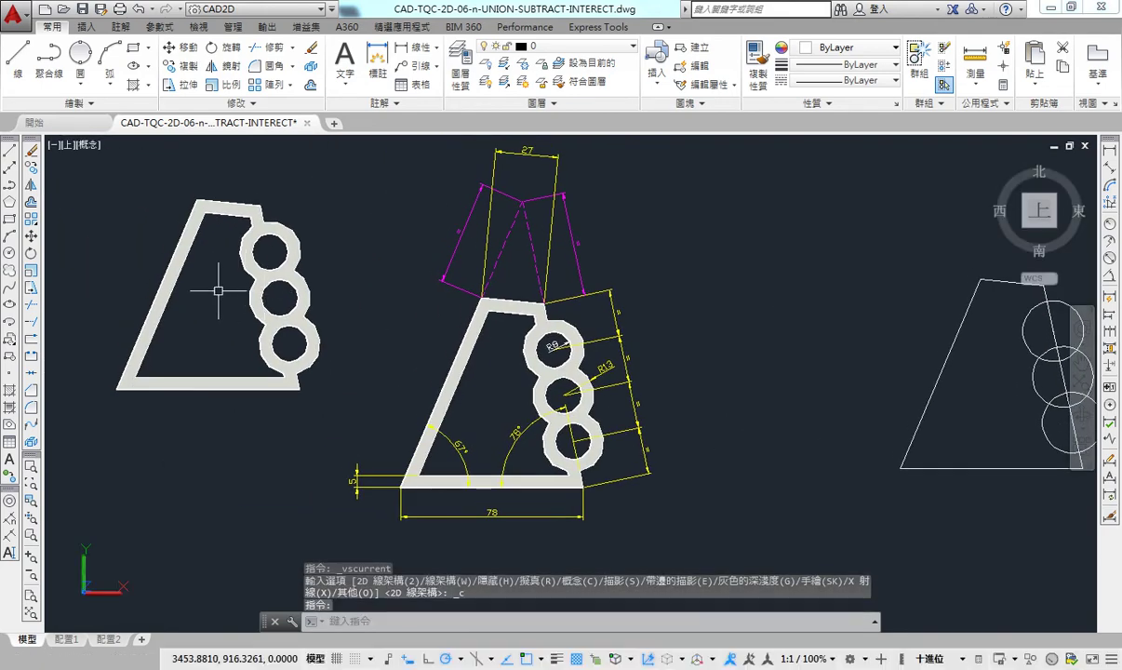
left_click(89, 144)
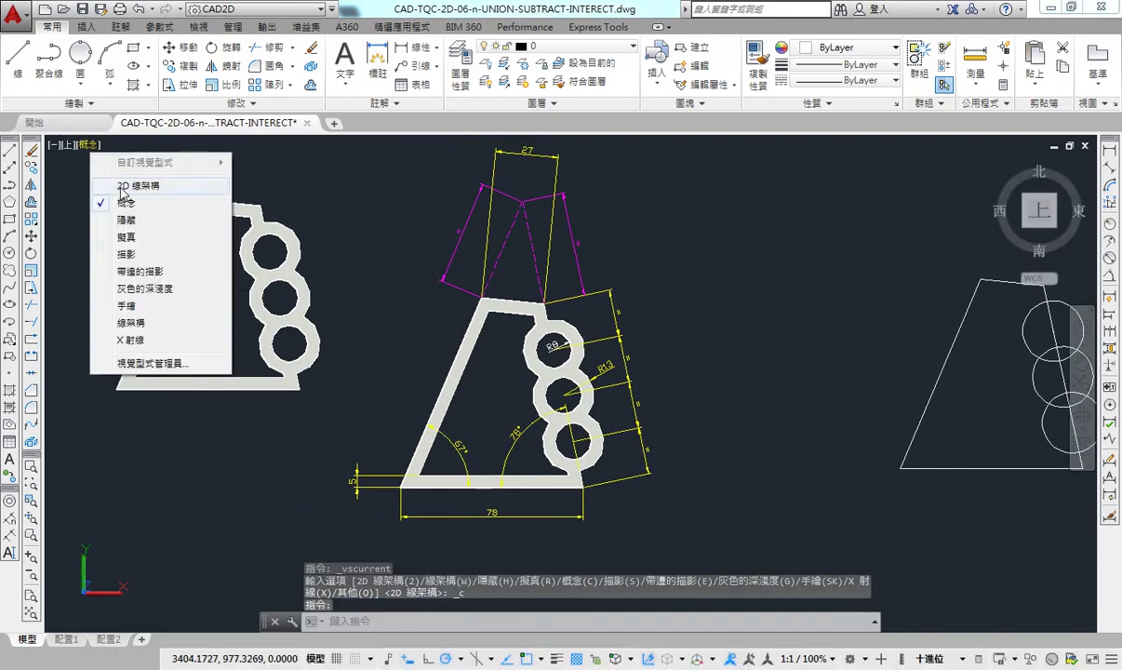
left_click(104, 168)
middle_click_drag(818, 312, 636, 272)
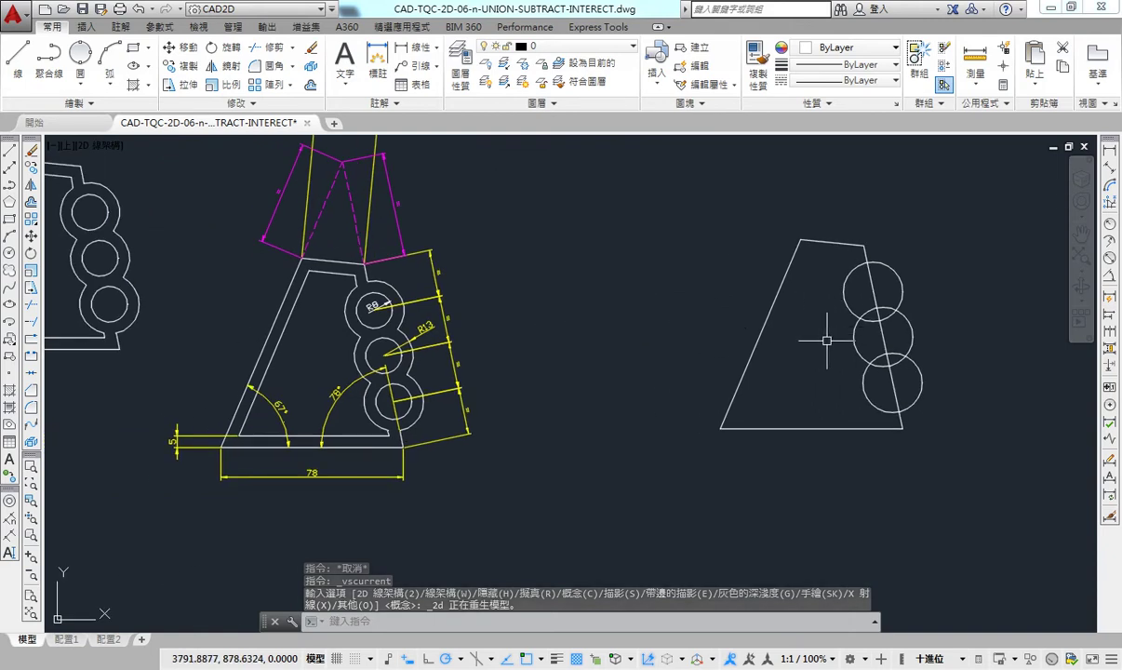
type("O")
key("Return")
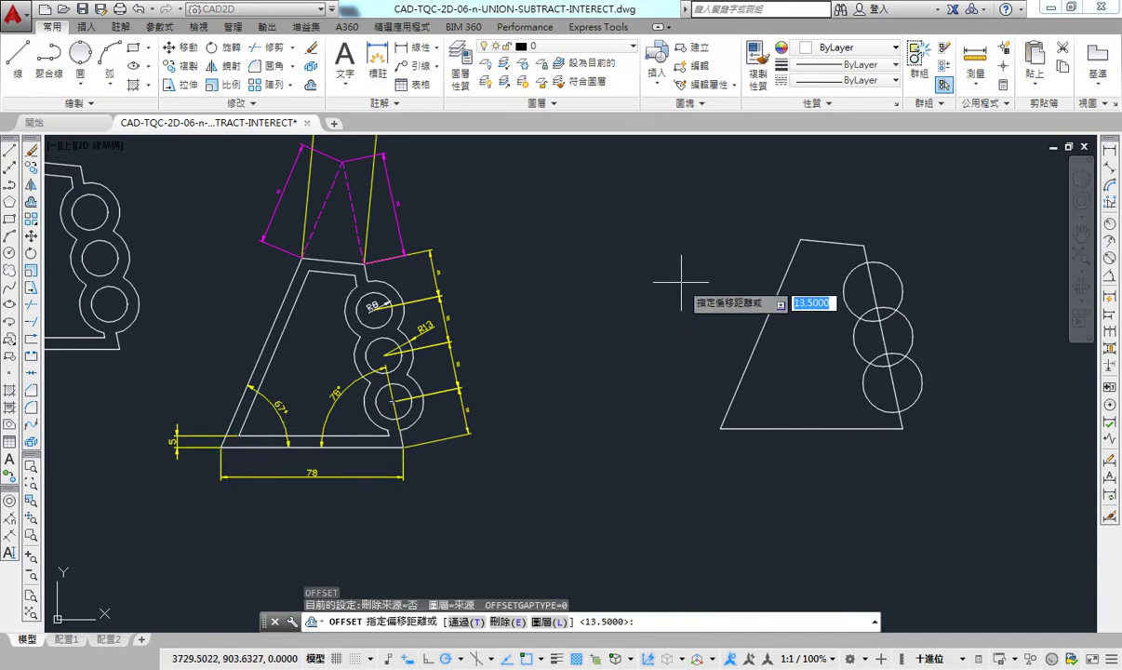
key("Escape")
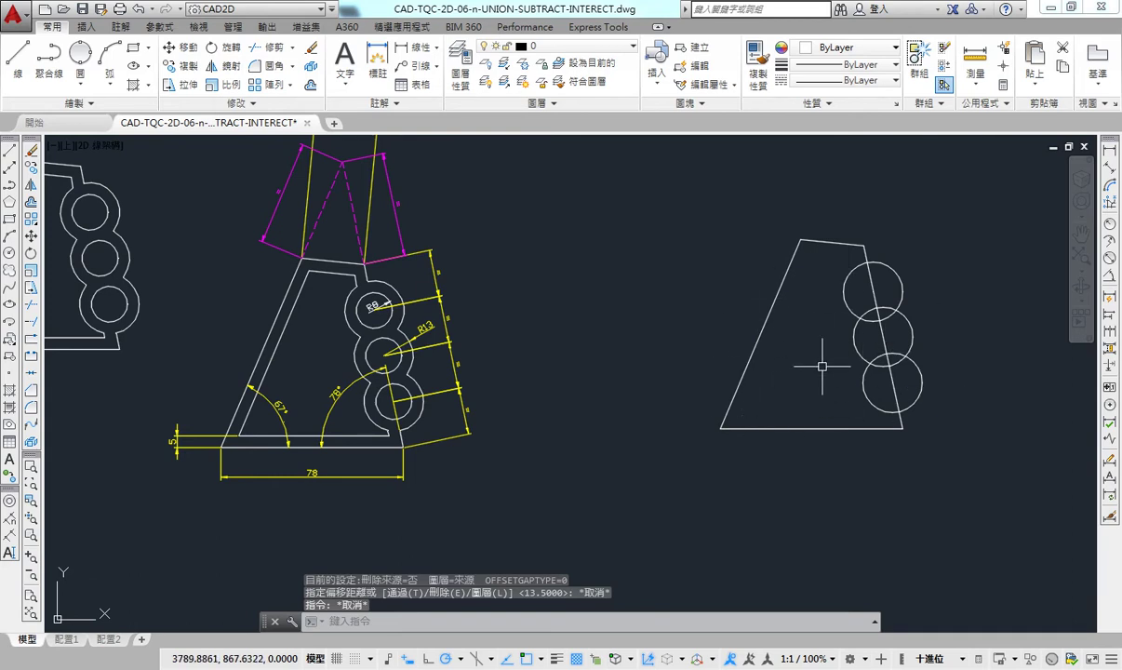
middle_click_drag(843, 382, 746, 356)
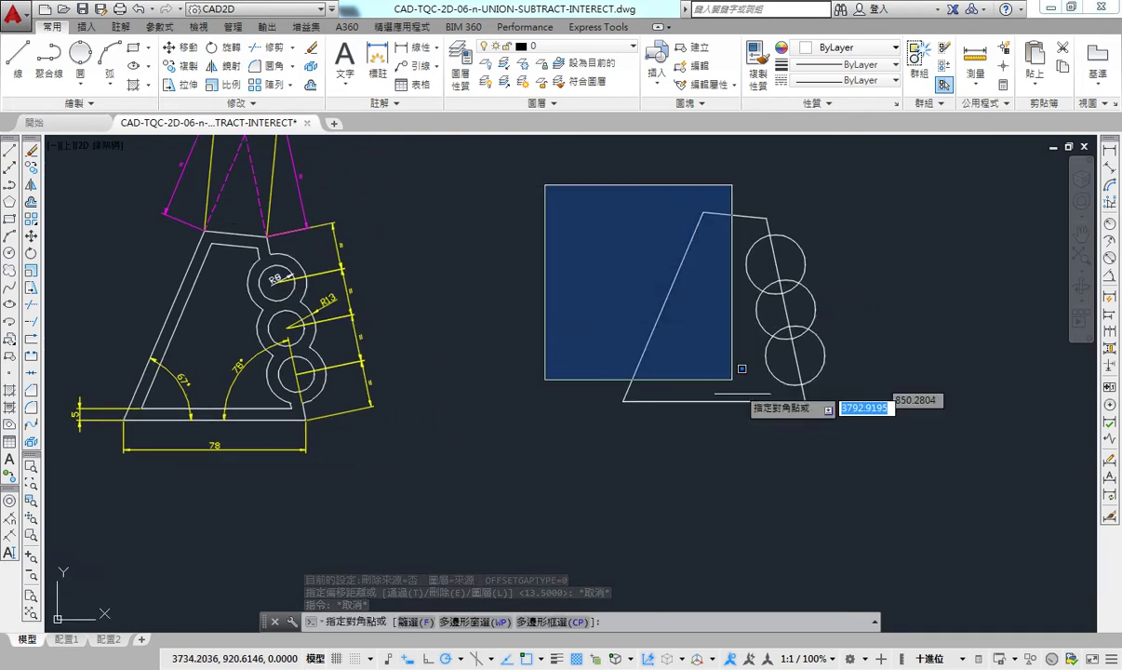
Copy the trapezoid and its three circles to a spot below the original.
left_click_drag(521, 176, 835, 463)
type("co")
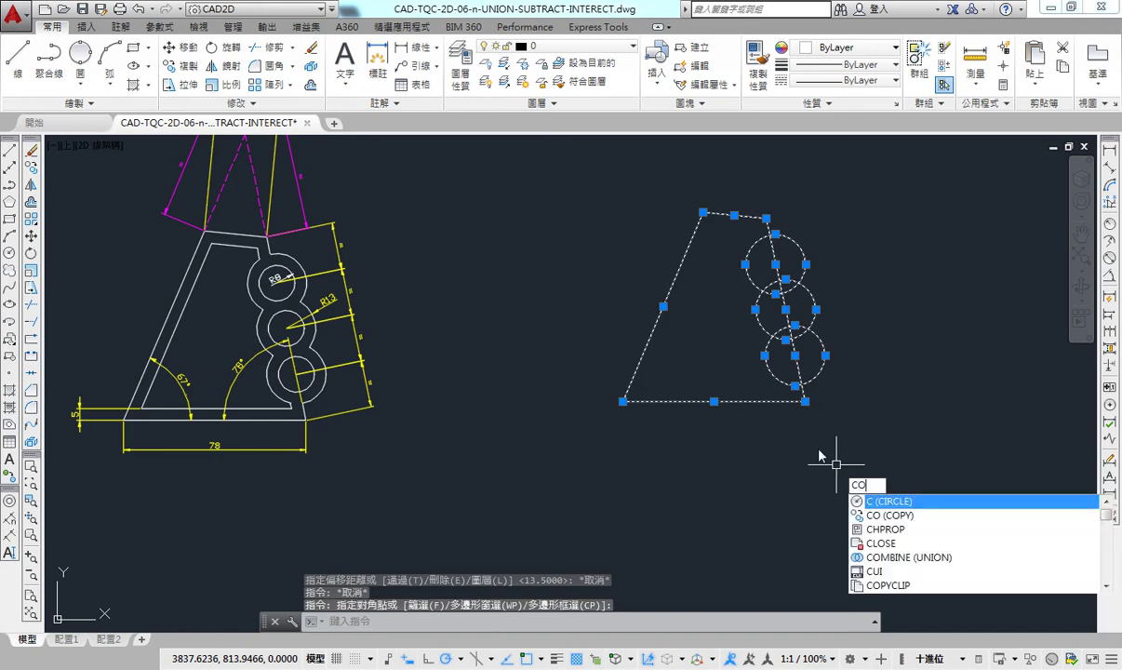
key("Return")
left_click(718, 339)
middle_click_drag(718, 339, 667, 201)
left_click(726, 451)
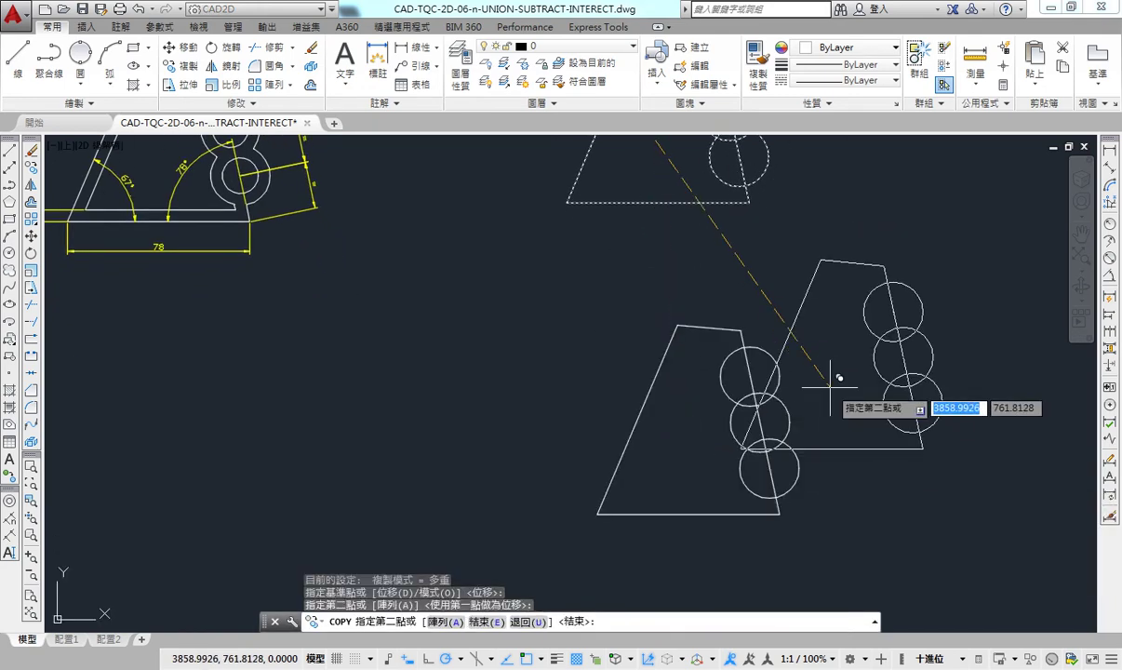
key("Return")
mouse_move(826, 380)
middle_mouse_down()
mouse_move(826, 412)
mouse_move(838, 400)
middle_mouse_up()
scroll(826, 412, "down", 2)
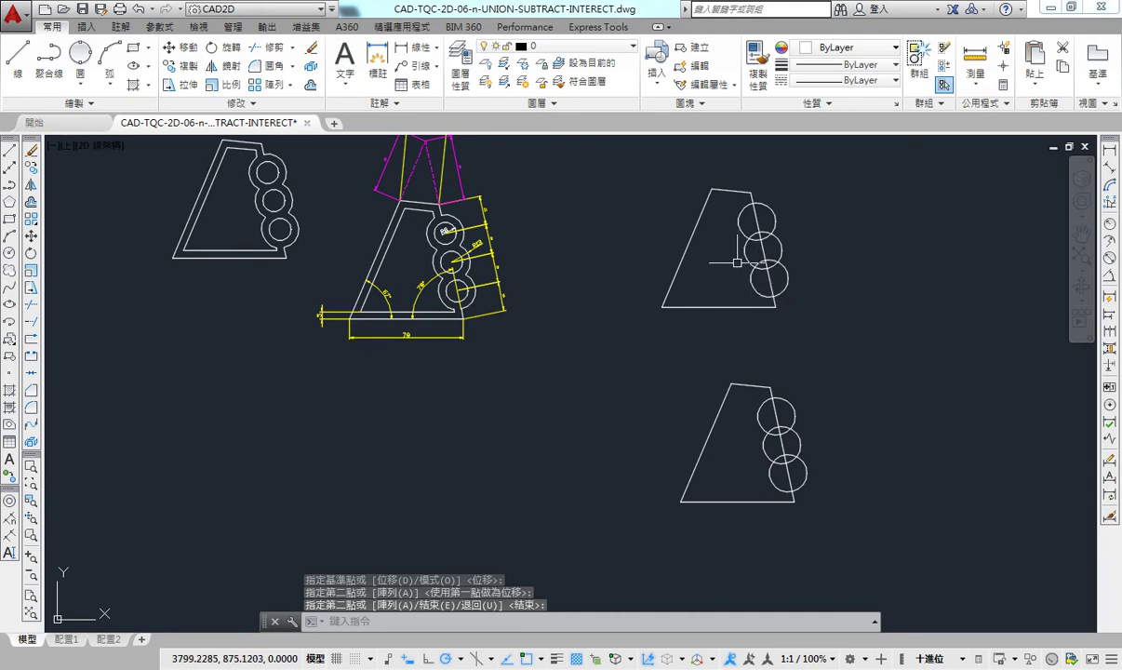
Convert the lower copy's outline and three circles into four regions with REGION.
type("re")
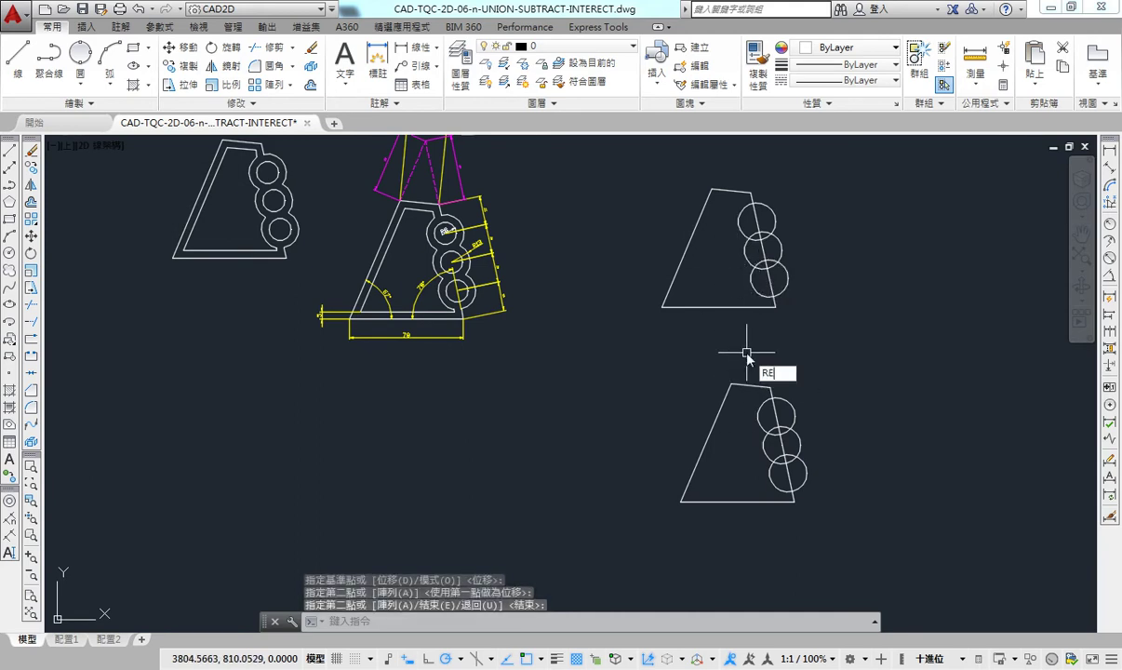
key("Return")
left_click(625, 365)
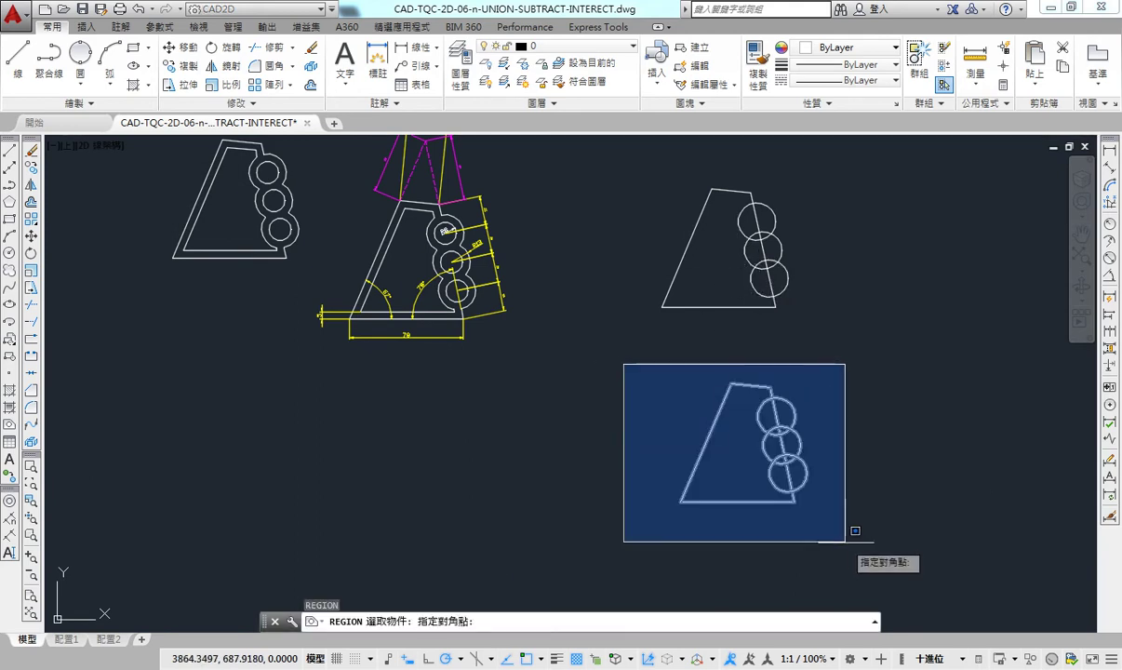
left_click(859, 533)
key("Return")
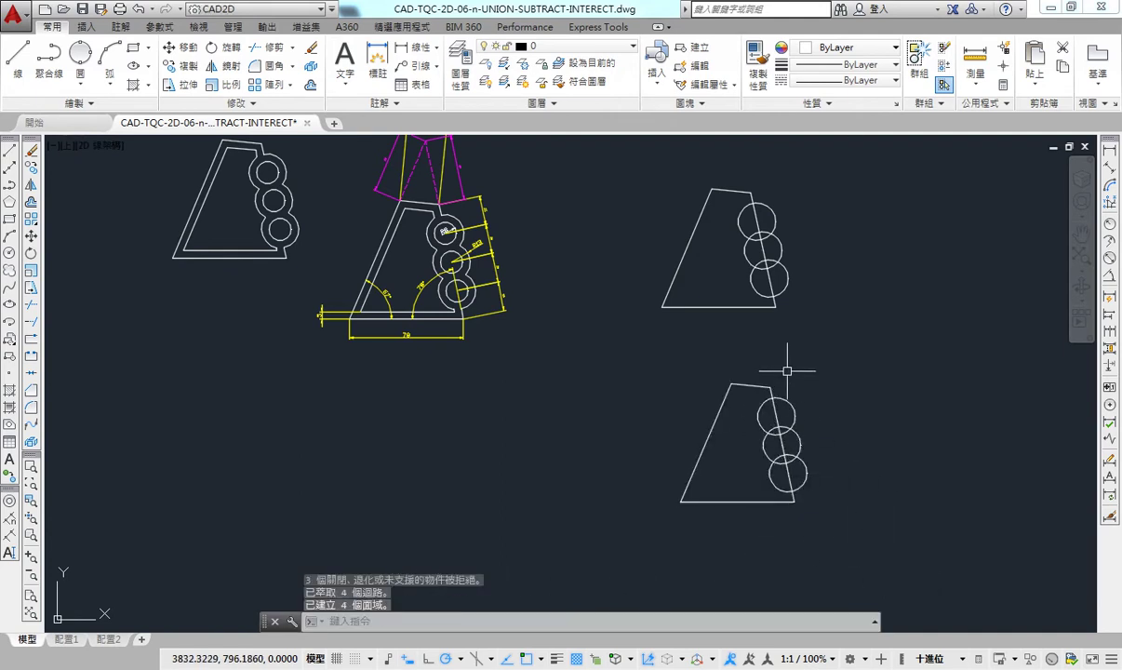
Unite the lower copy's regions into one outline with three circular bulges.
type("u")
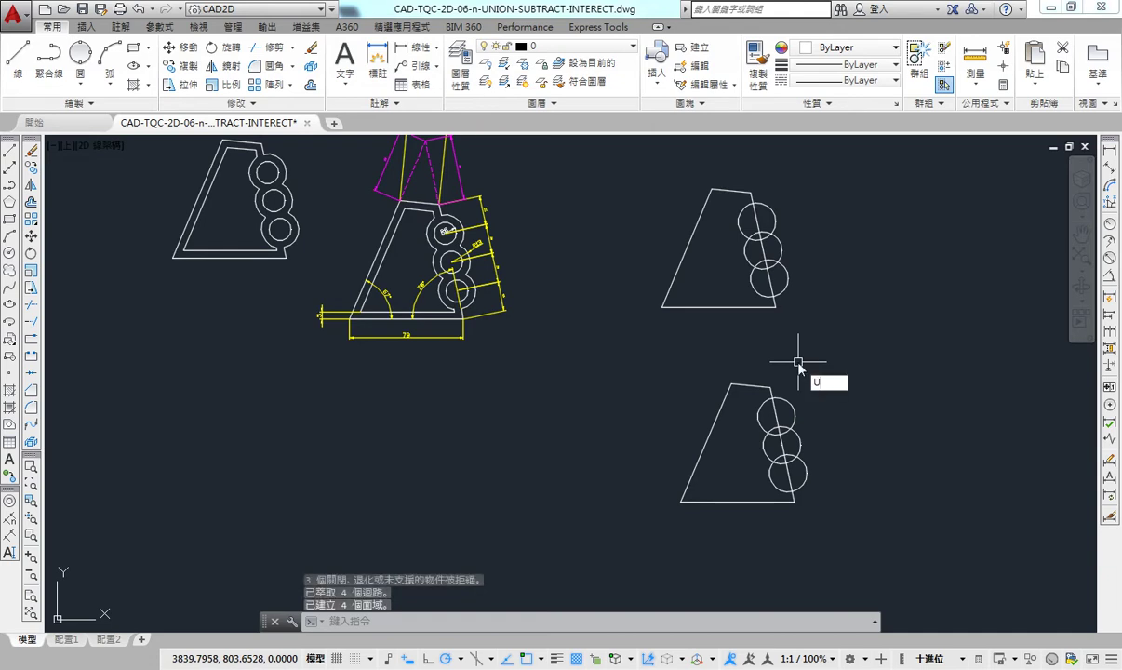
type("ni")
key("Return")
left_click(639, 348)
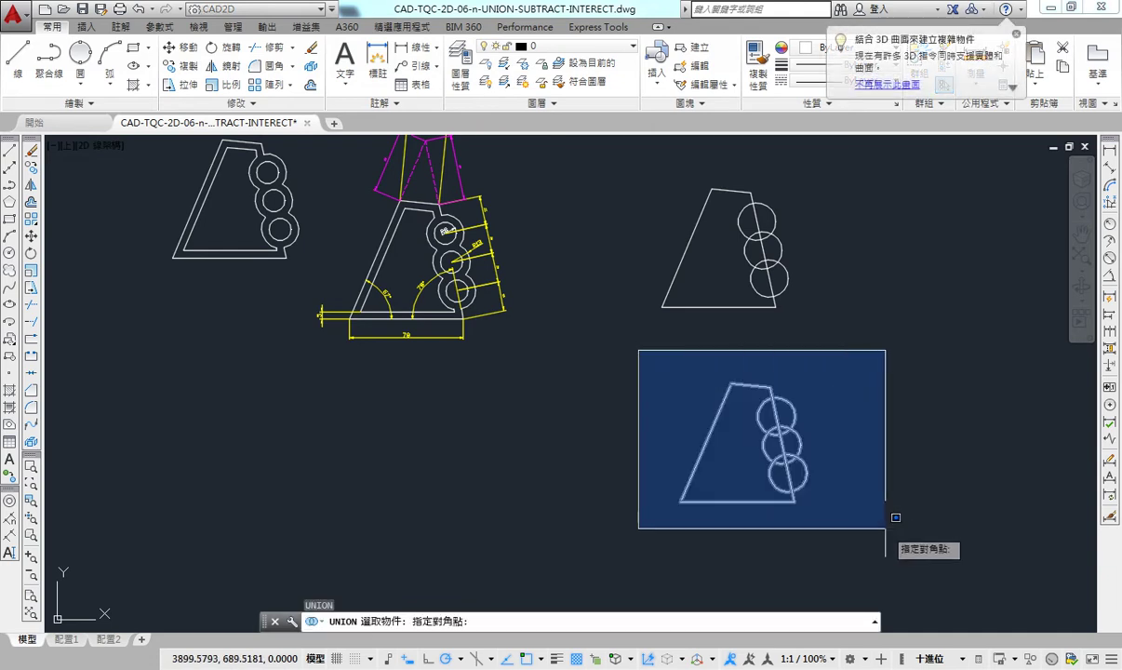
left_click(884, 529)
key("Return")
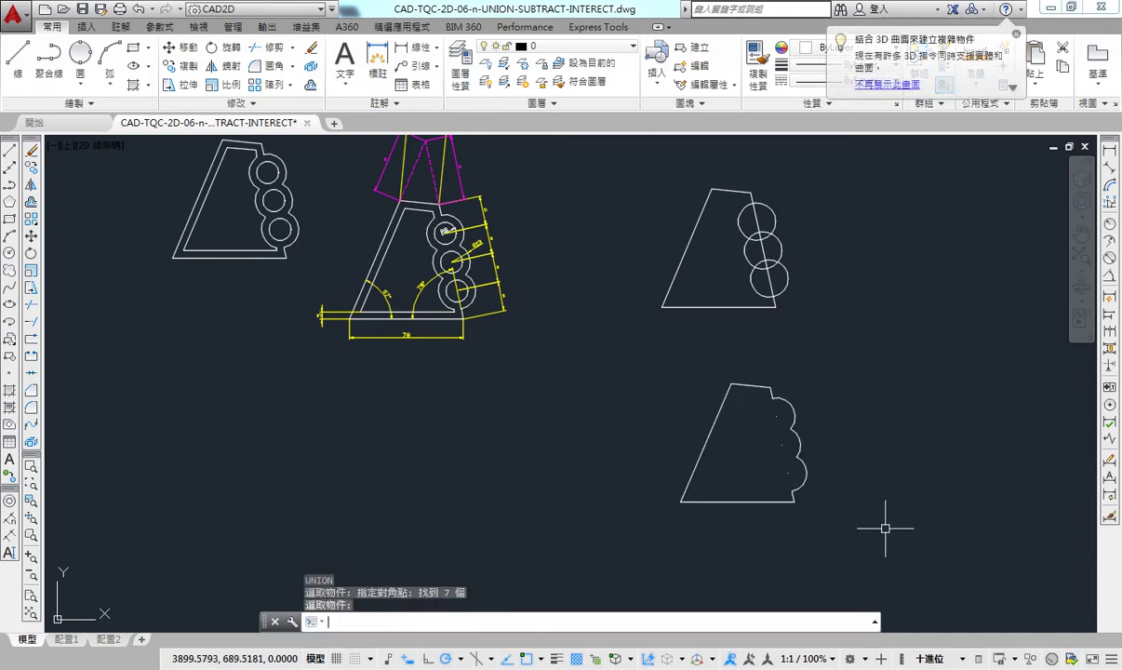
Start OFFSET so an offset distance is requested for the trapezoid edges.
middle_click_drag(807, 436, 801, 416)
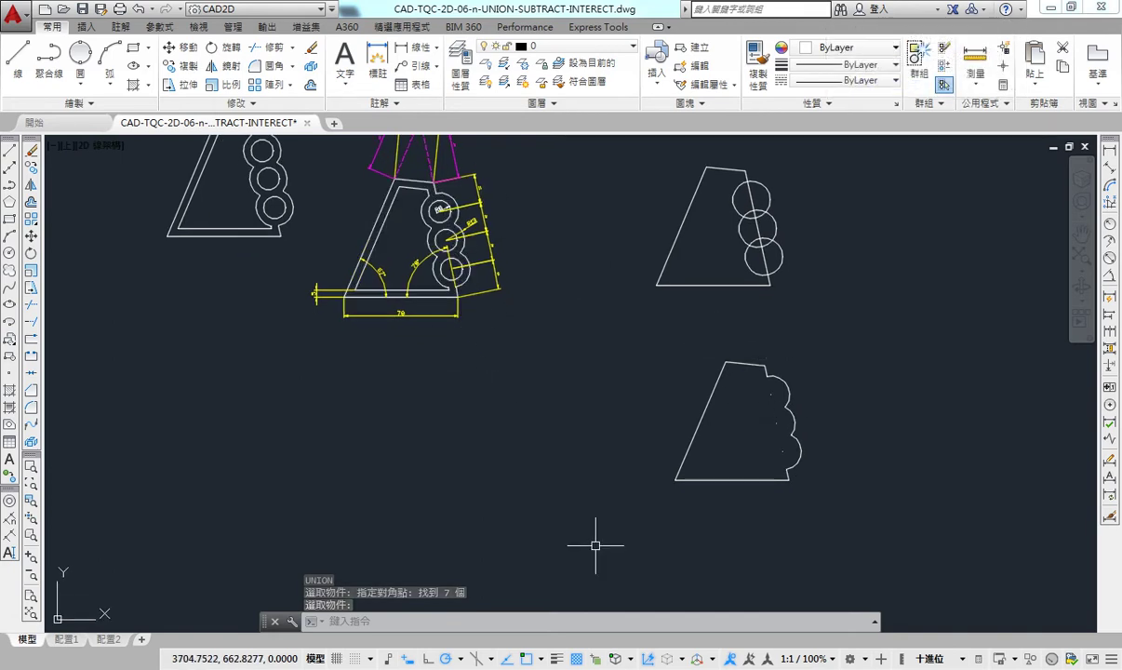
scroll(734, 318, "up", 4)
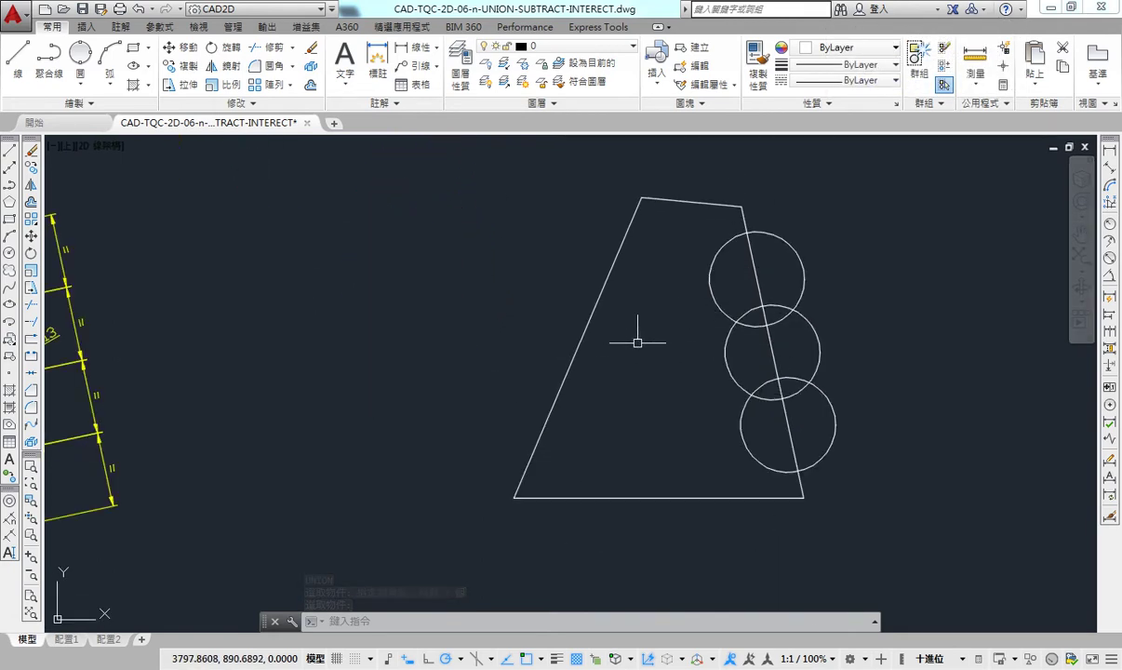
scroll(734, 295, "down", 1)
scroll(709, 321, "down", 1)
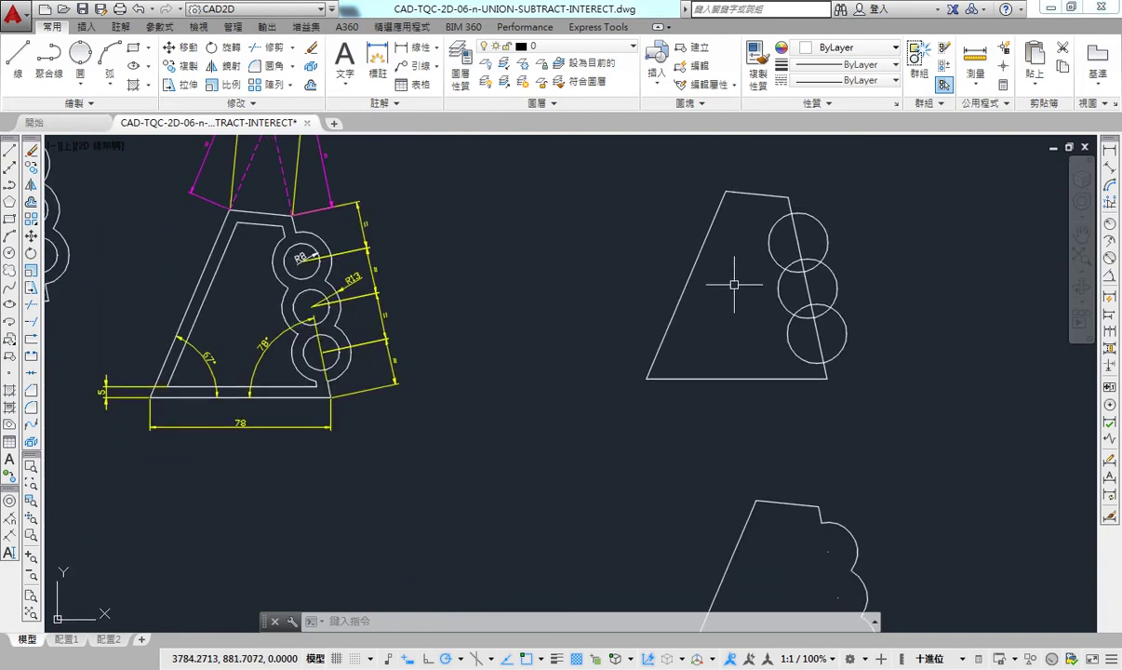
type("o")
key("Return")
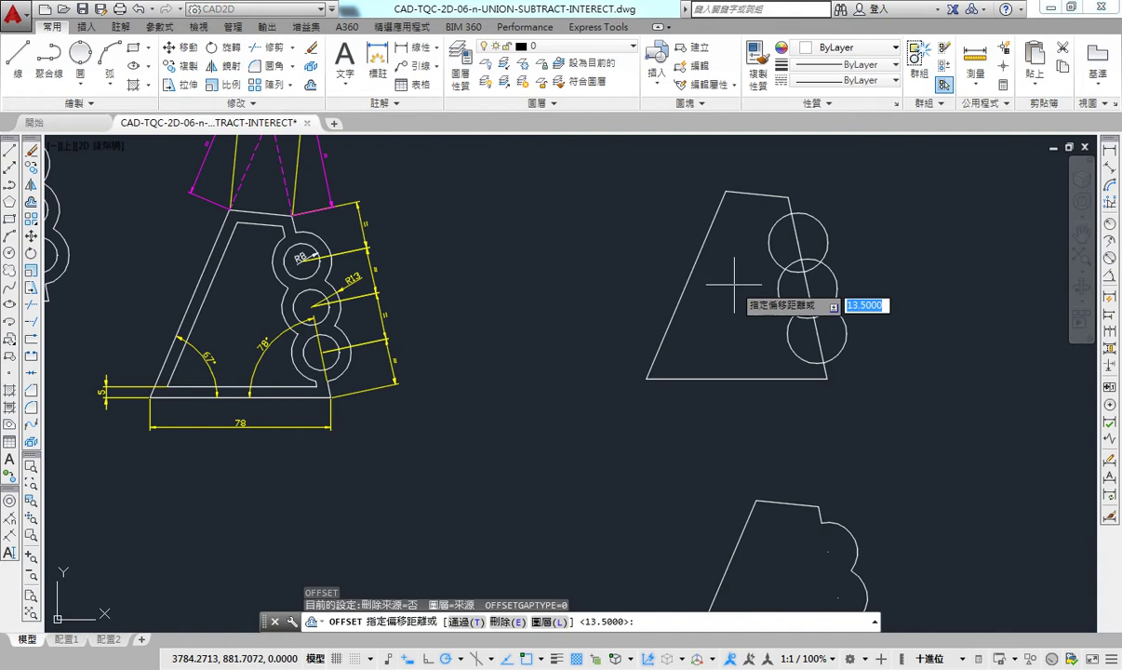
Offset the trapezoid's top, left slanted and bottom edges 5 units inward.
type("5")
key("Return")
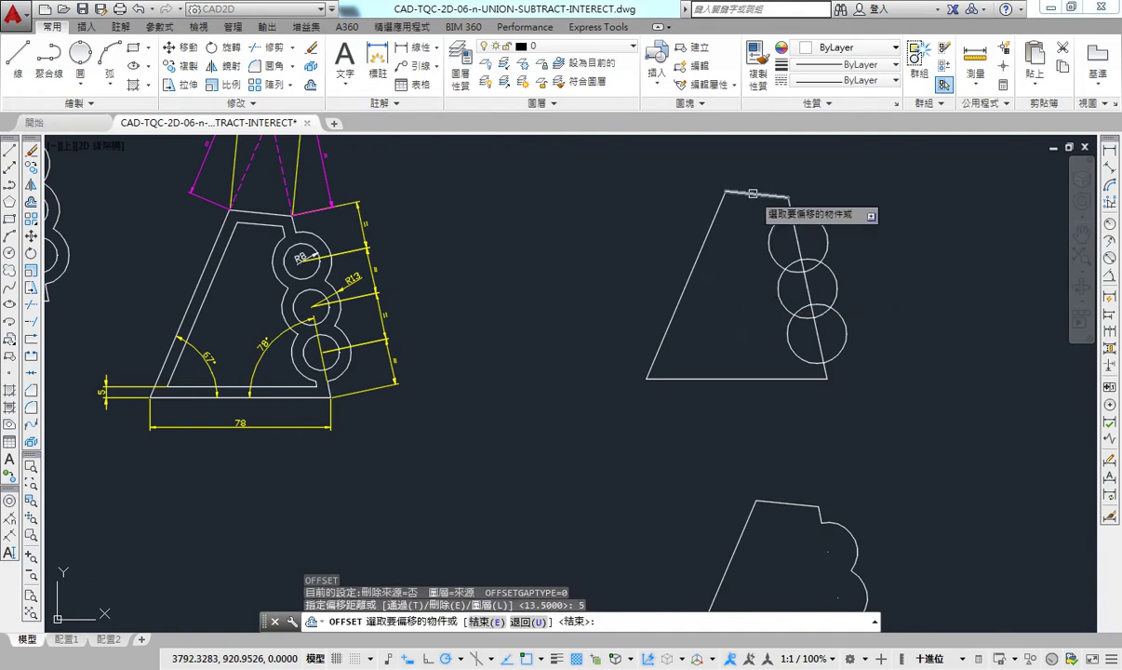
left_click(752, 193)
left_click(744, 223)
left_click(700, 249)
left_click(714, 256)
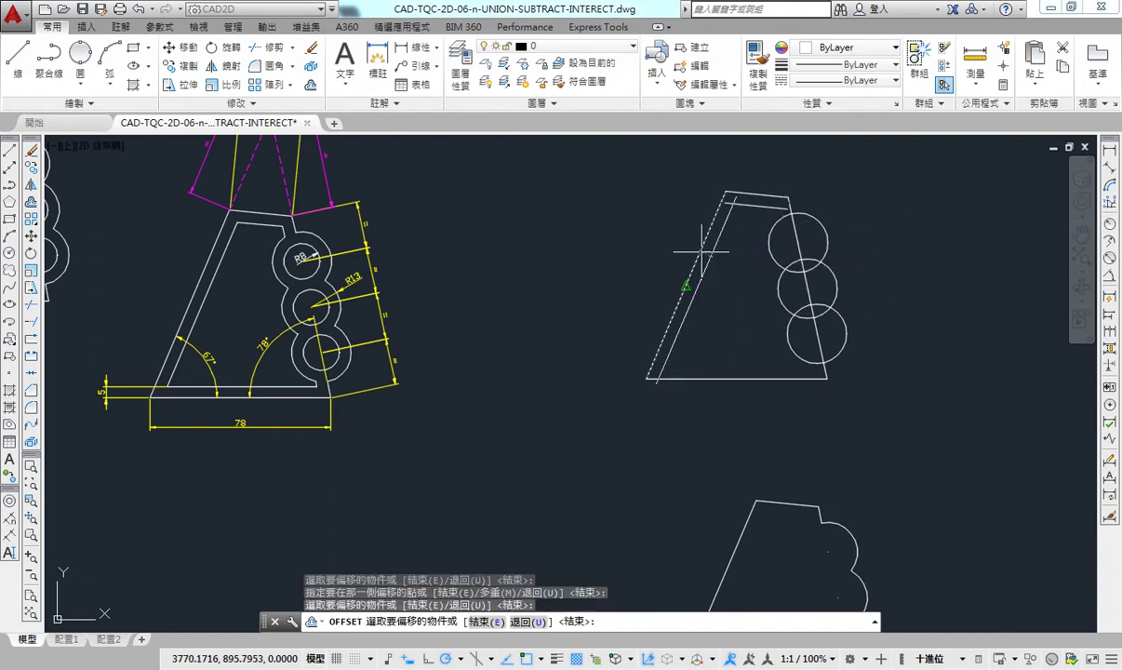
left_click(716, 377)
left_click(721, 341)
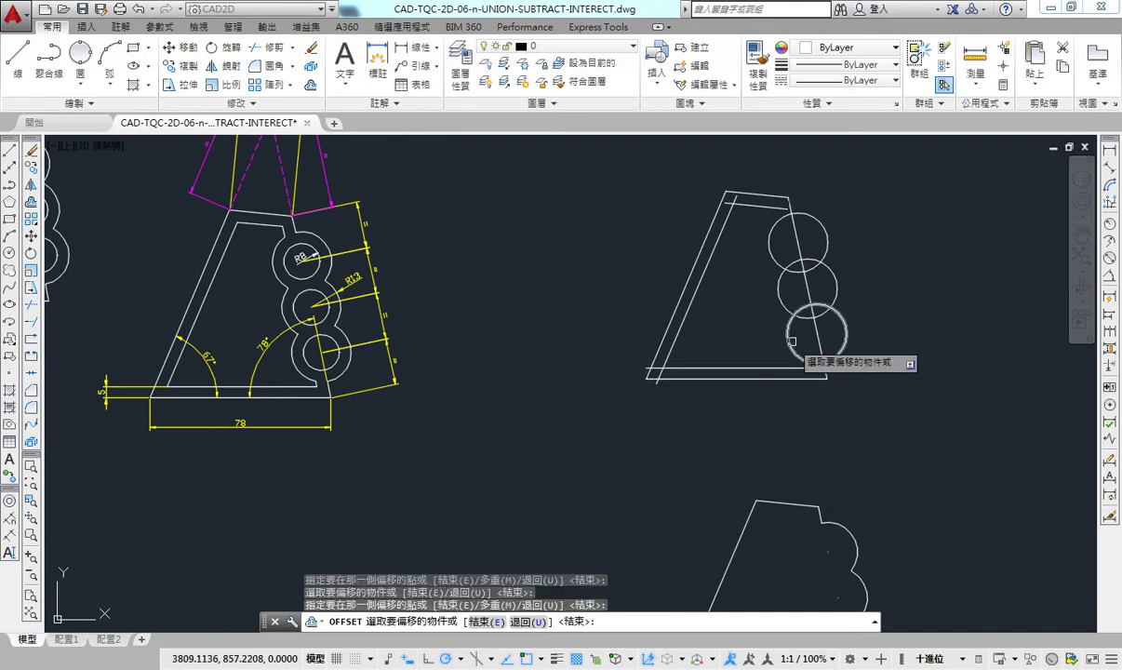
left_click(823, 334)
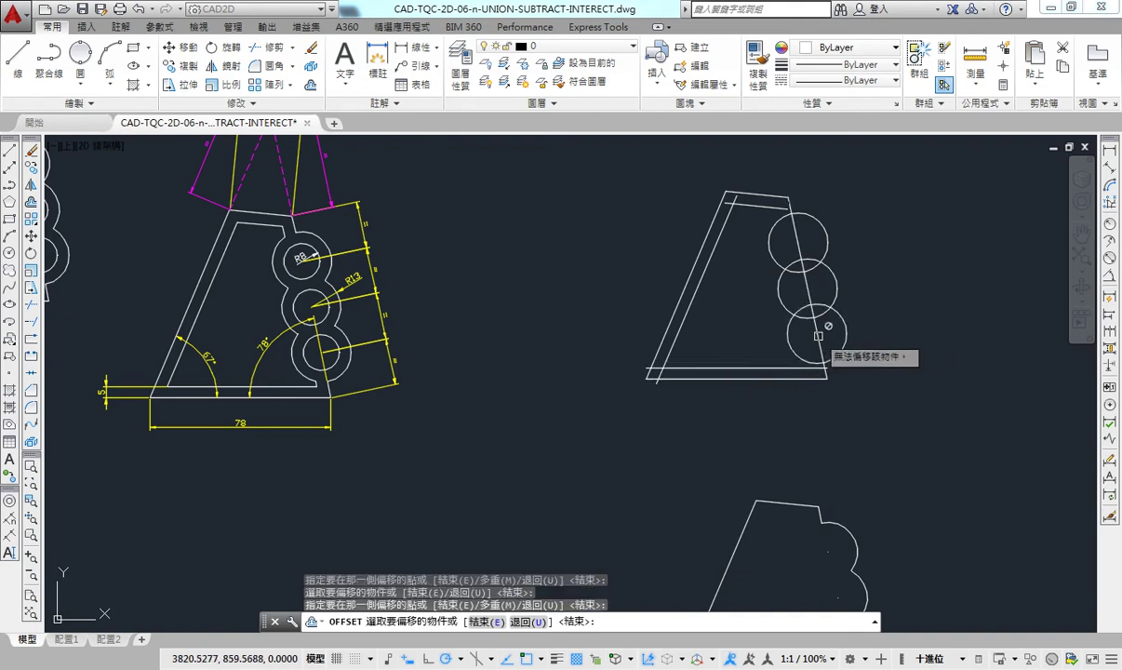
left_click(818, 336)
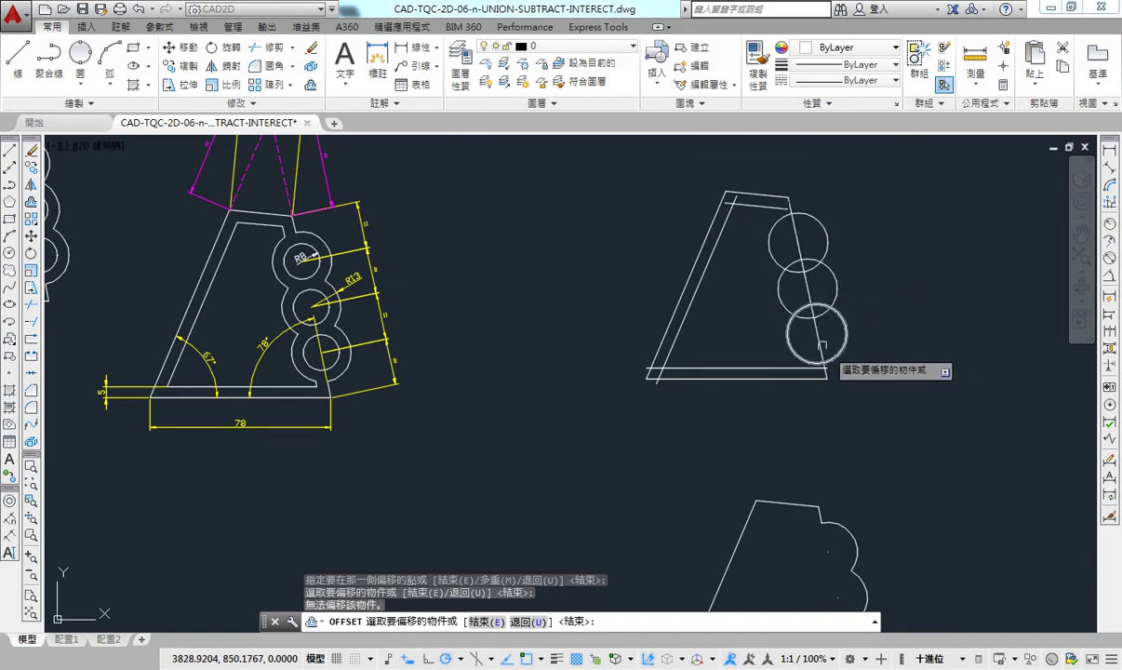
Rerun OFFSET at distance 5 and offset the right slanted edge inward.
key("Escape")
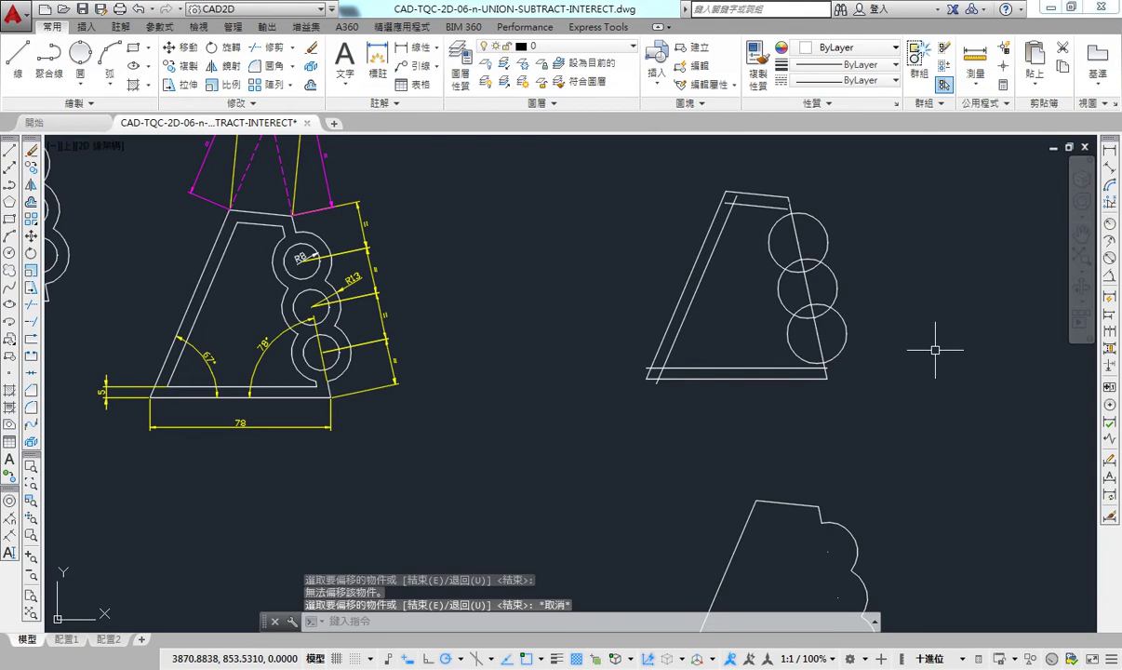
key("Return")
type("5")
key("Return")
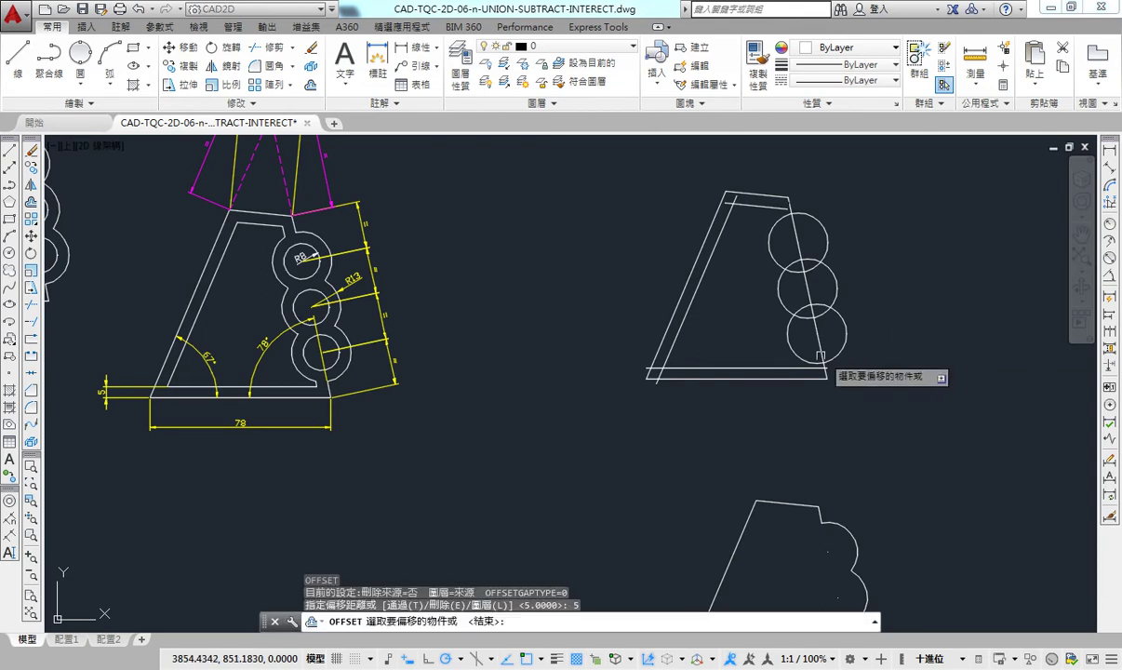
scroll(837, 377, "up", 2)
scroll(835, 375, "up", 2)
left_click(835, 375)
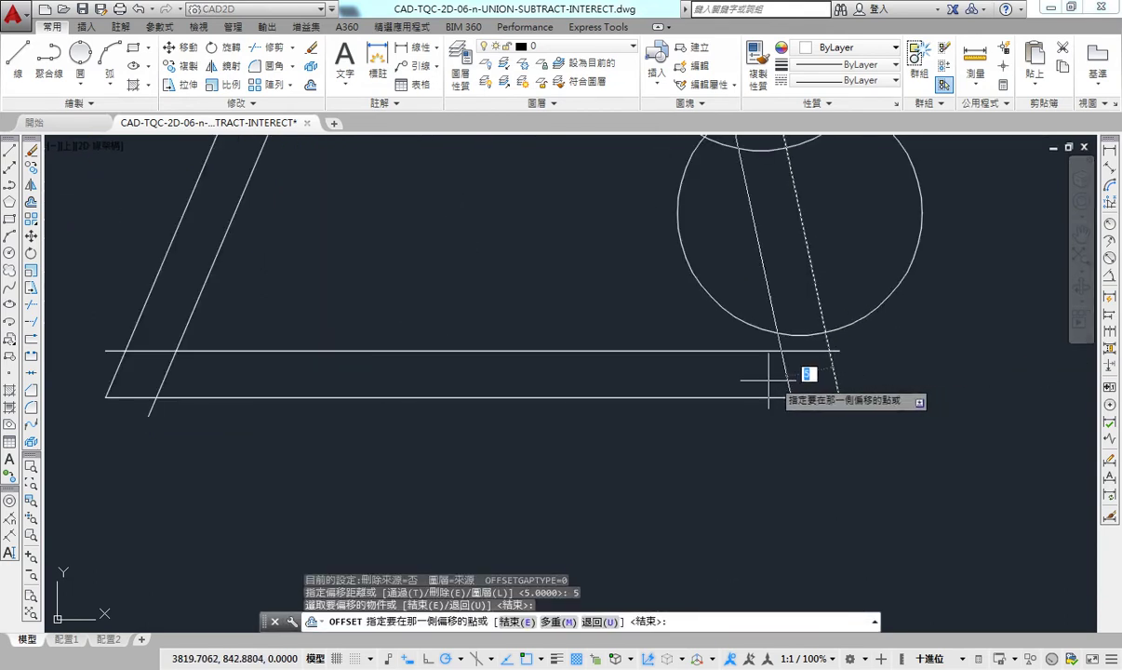
left_click(749, 378)
scroll(888, 308, "down", 3)
key("Escape")
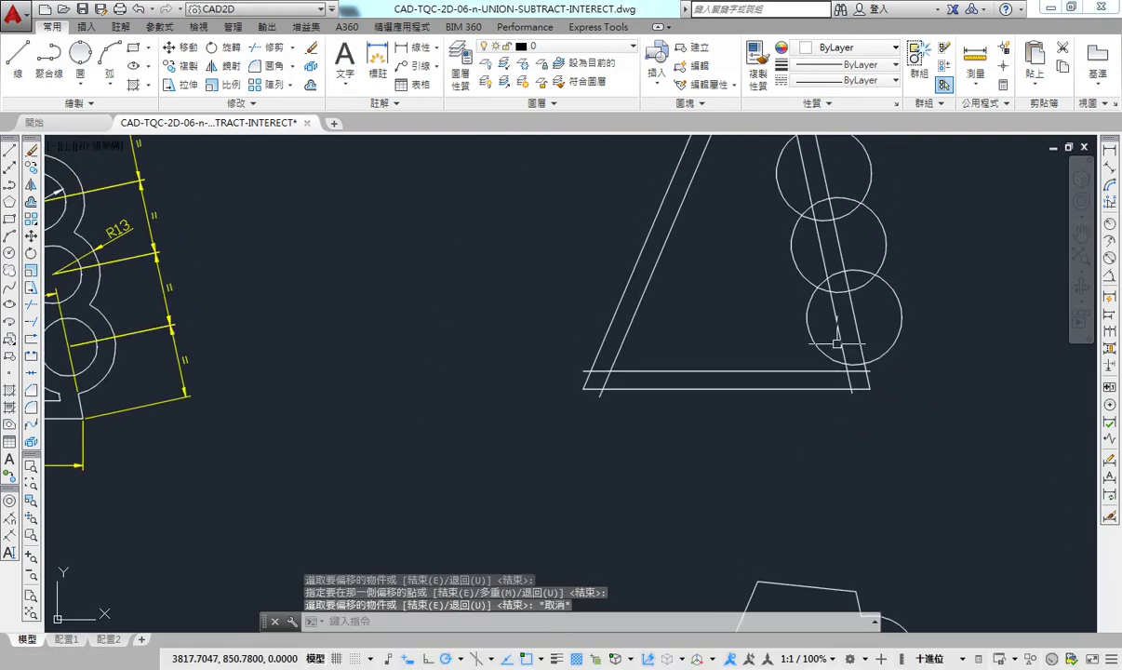
scroll(753, 315, "down", 2)
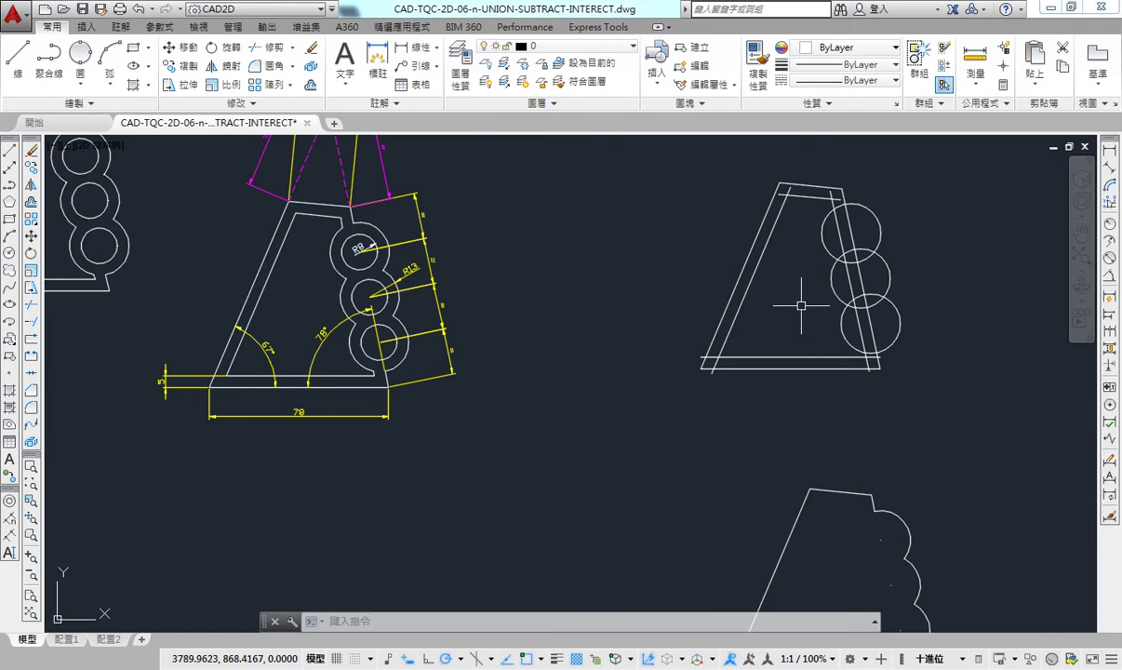
middle_click_drag(800, 305, 781, 242)
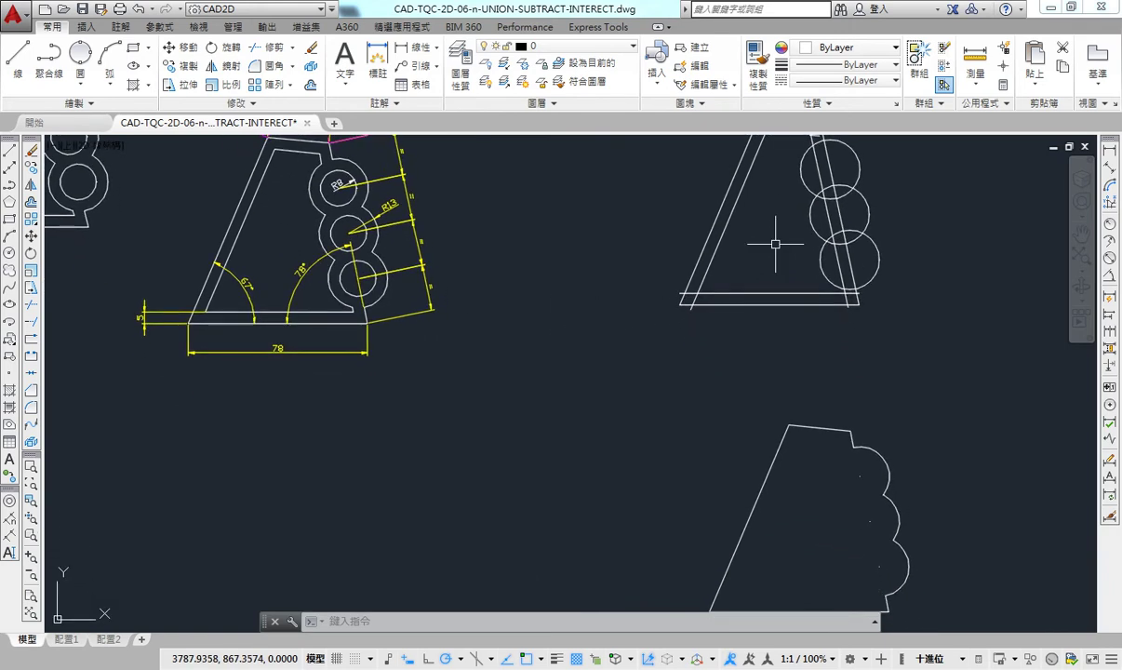
scroll(782, 243, "down", 1)
middle_click_drag(880, 257, 864, 267)
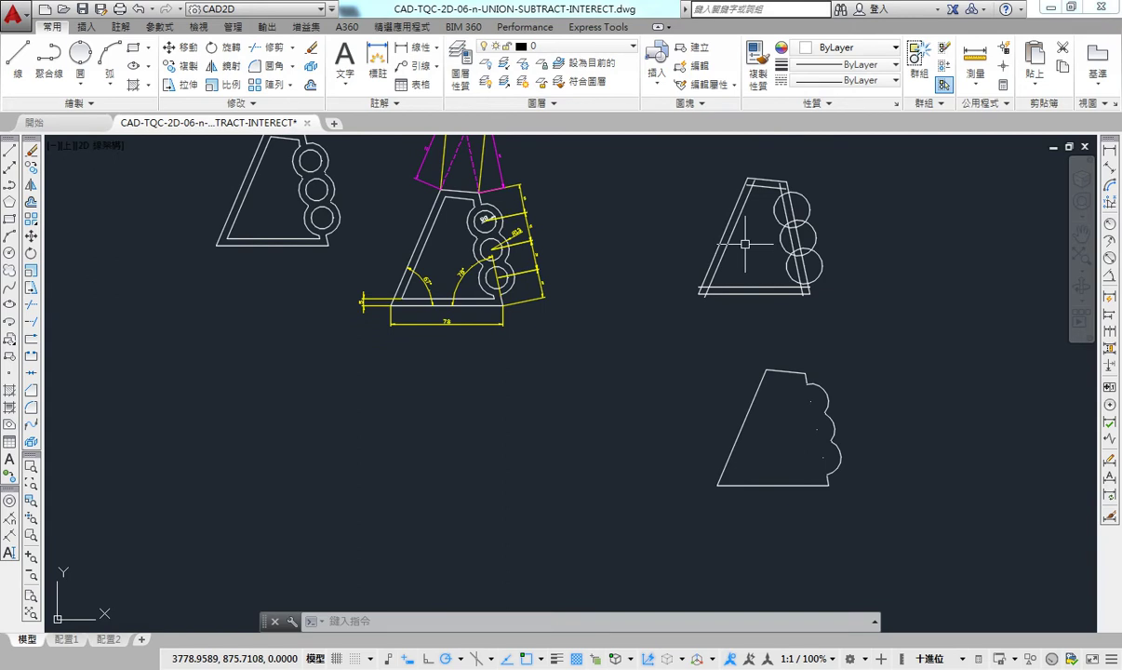
Use BOUNDARY with Object type Region to create one region inside the offset lines and circles.
type("bo")
key("Return")
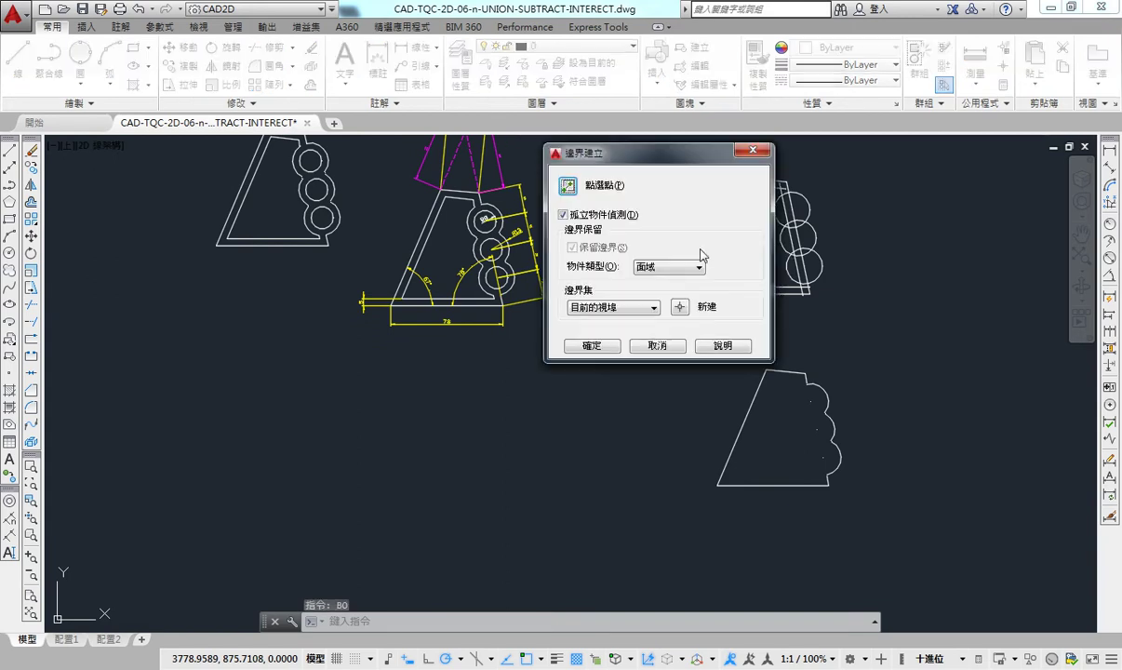
left_click(657, 269)
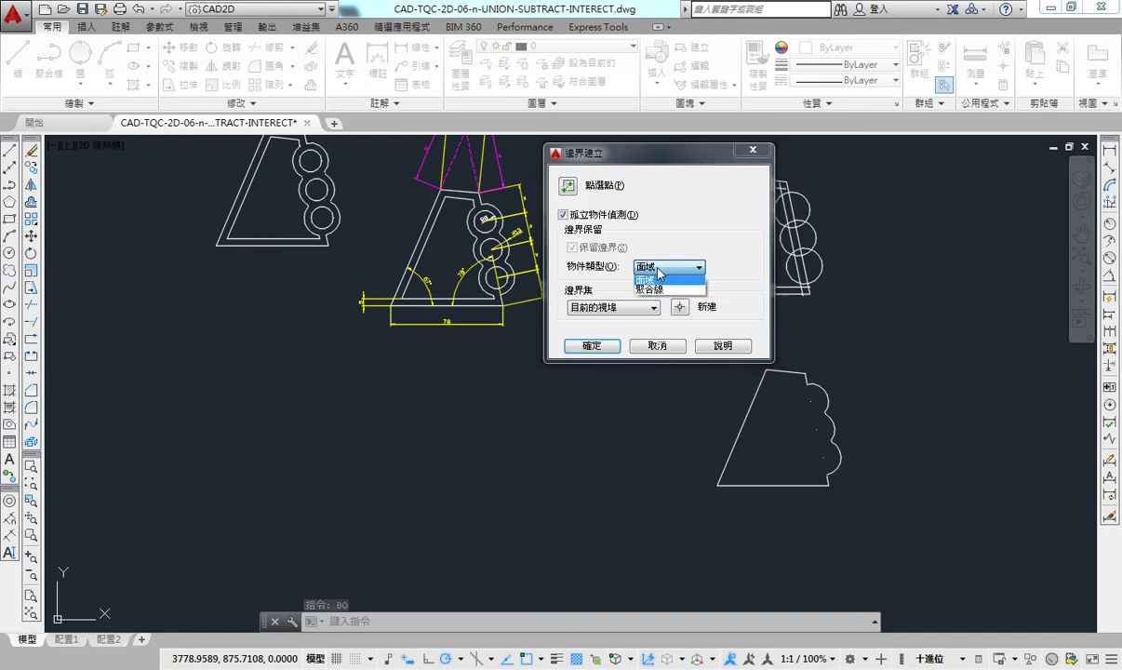
left_click(655, 270)
left_click(654, 268)
left_click(648, 281)
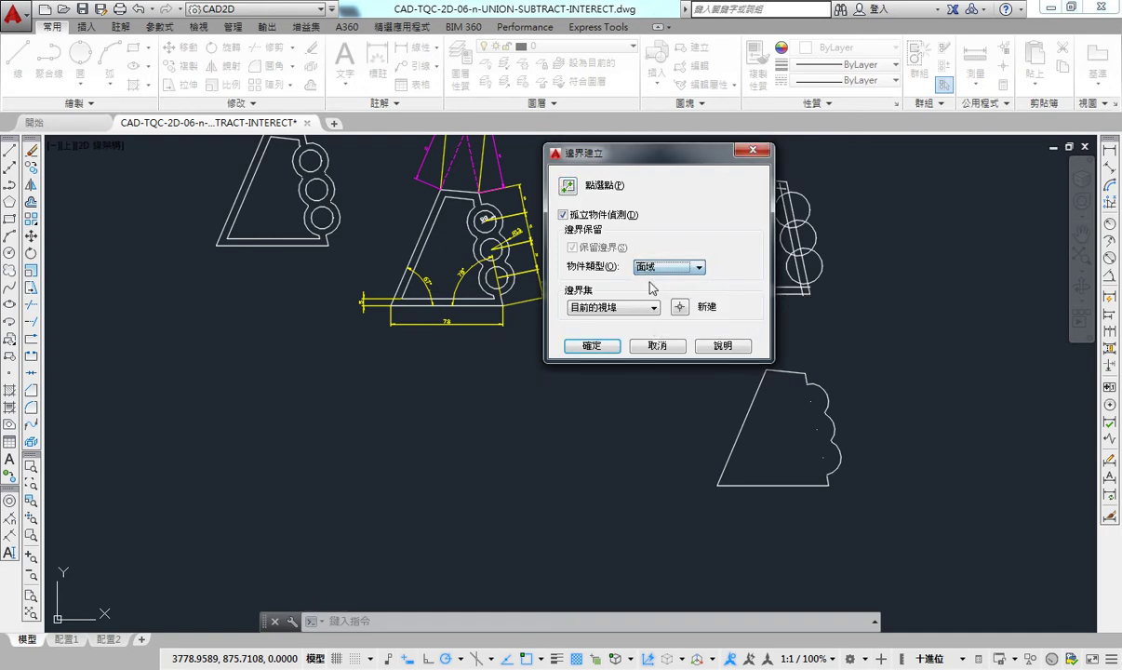
left_click(567, 189)
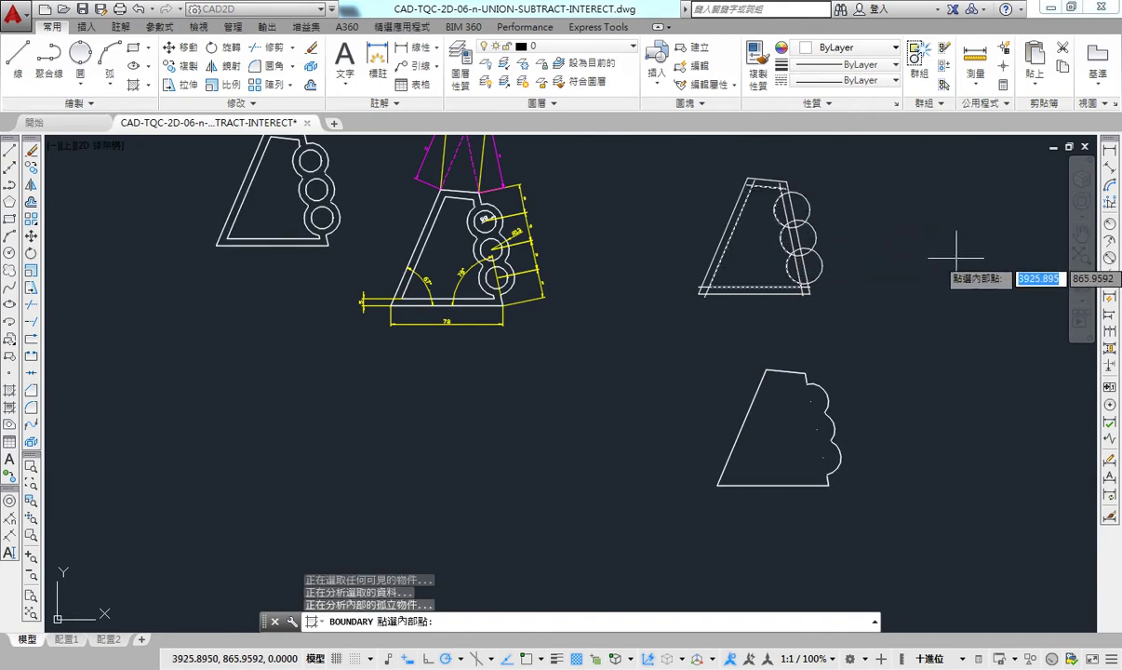
key("Return")
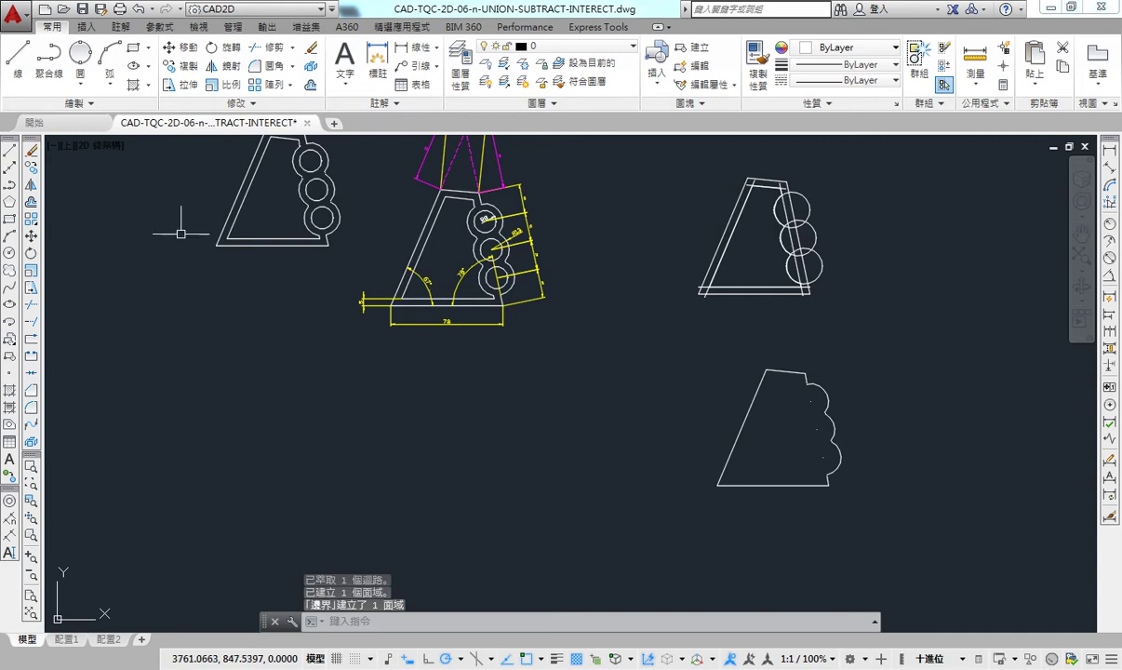
left_click(98, 145)
left_click(137, 202)
scroll(714, 232, "up", 2)
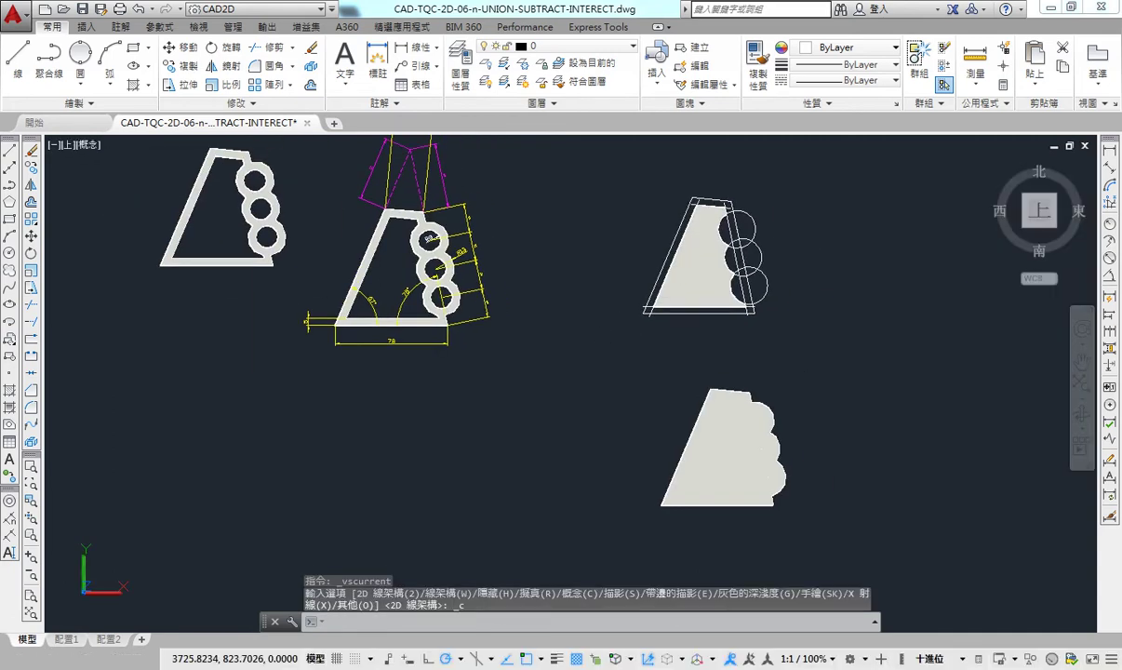
scroll(696, 260, "down", 1)
left_click(674, 251)
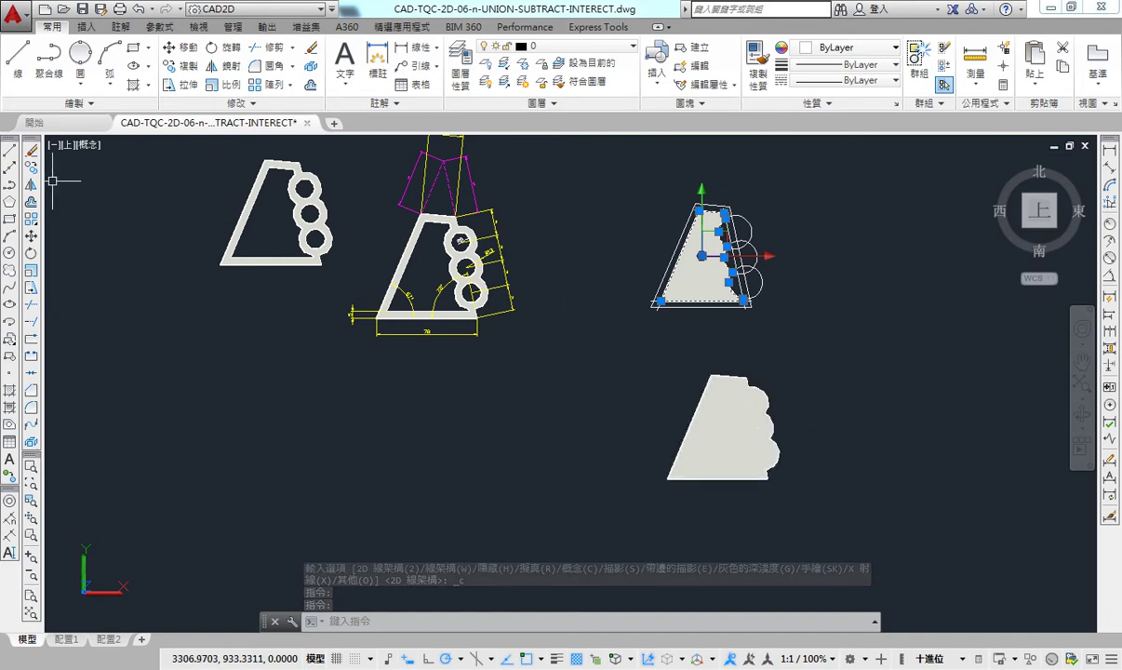
left_click(88, 144)
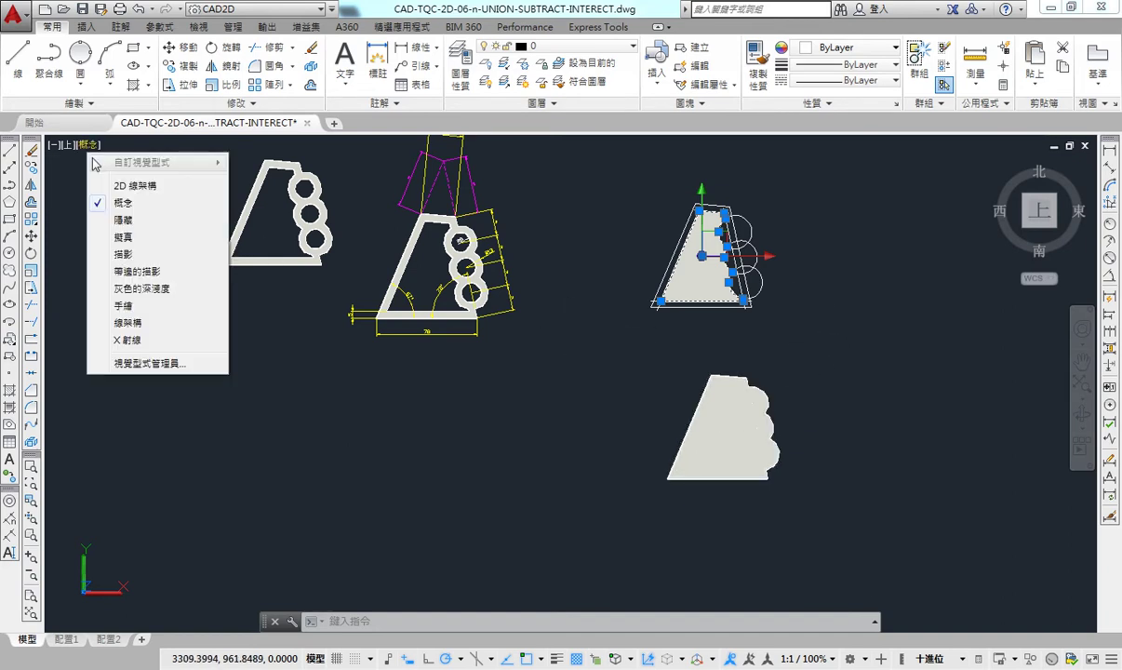
left_click(135, 186)
scroll(656, 244, "up", 5)
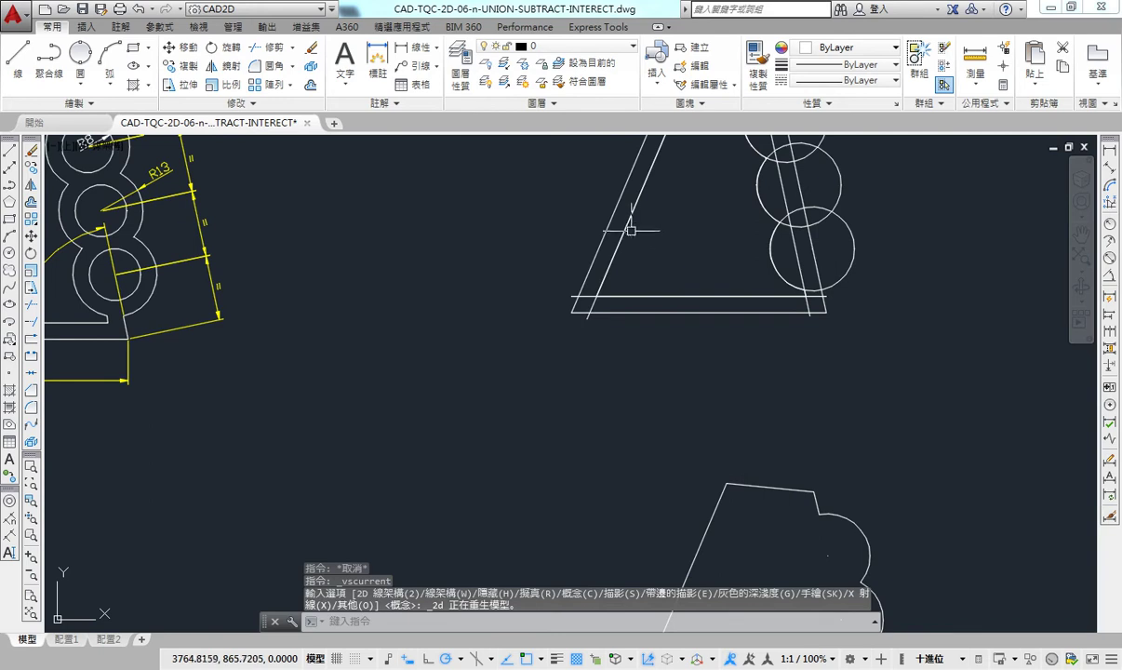
left_click(628, 228)
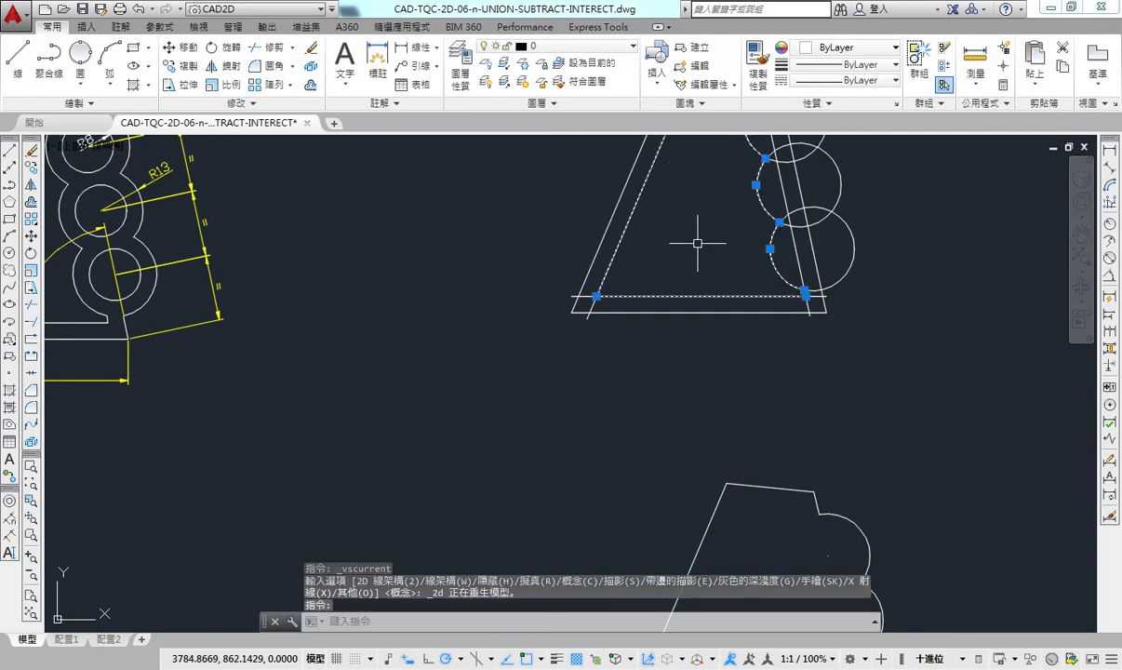
Move the inner boundary region down so it nests inside the lower united outline.
type("m")
key("Return")
left_click(571, 310)
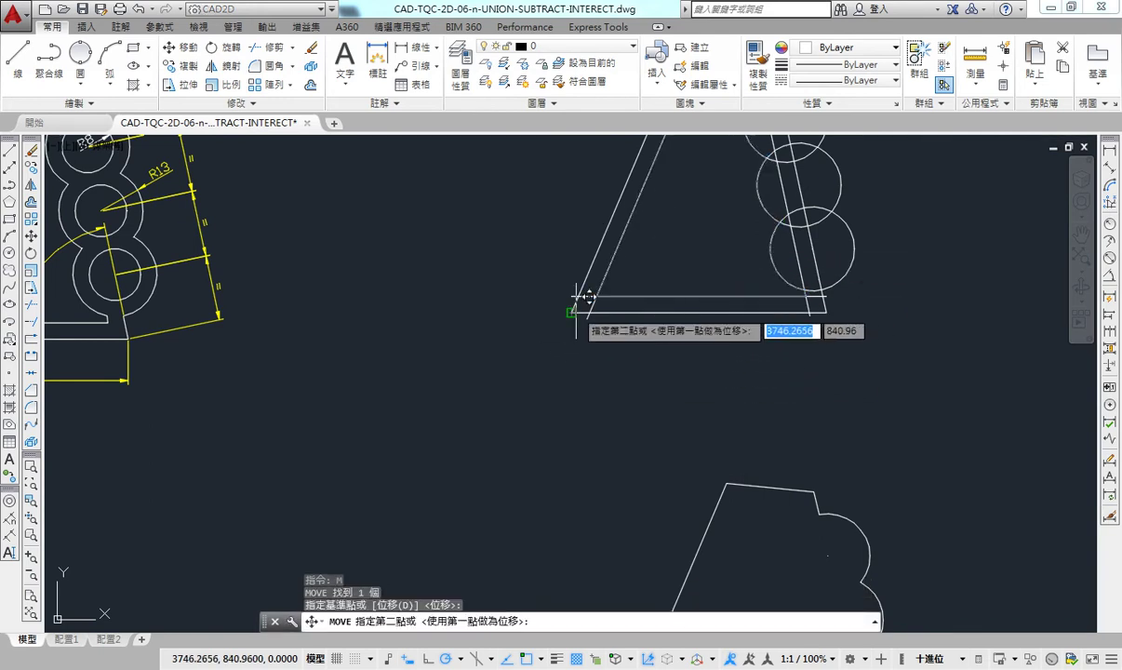
middle_click_drag(595, 470, 584, 220)
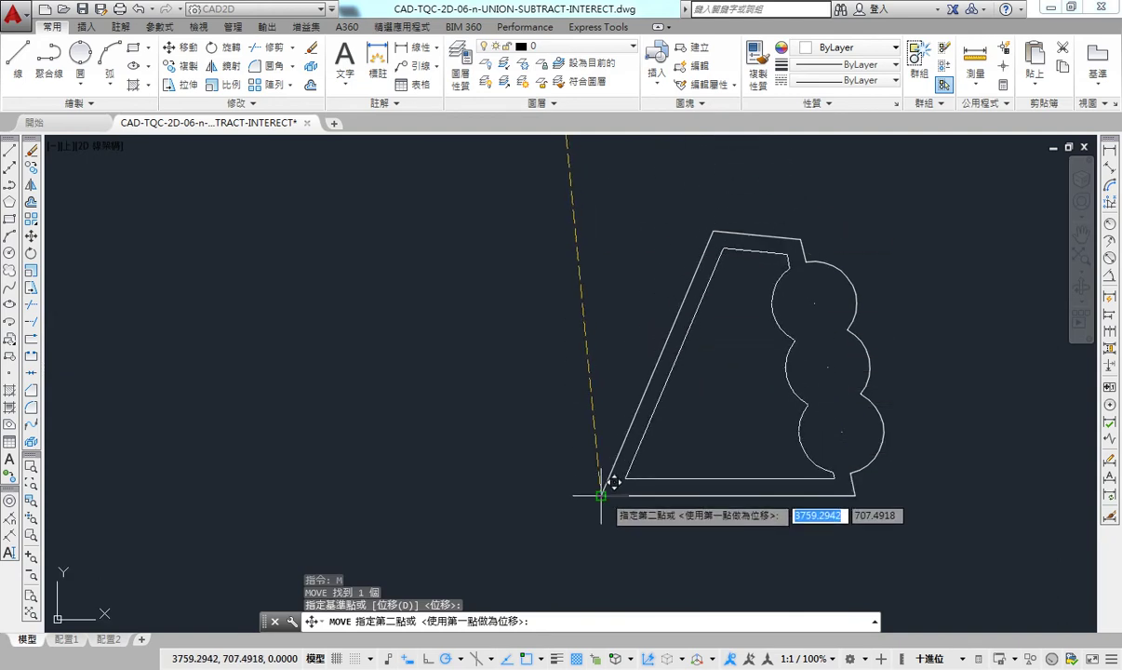
left_click(600, 494)
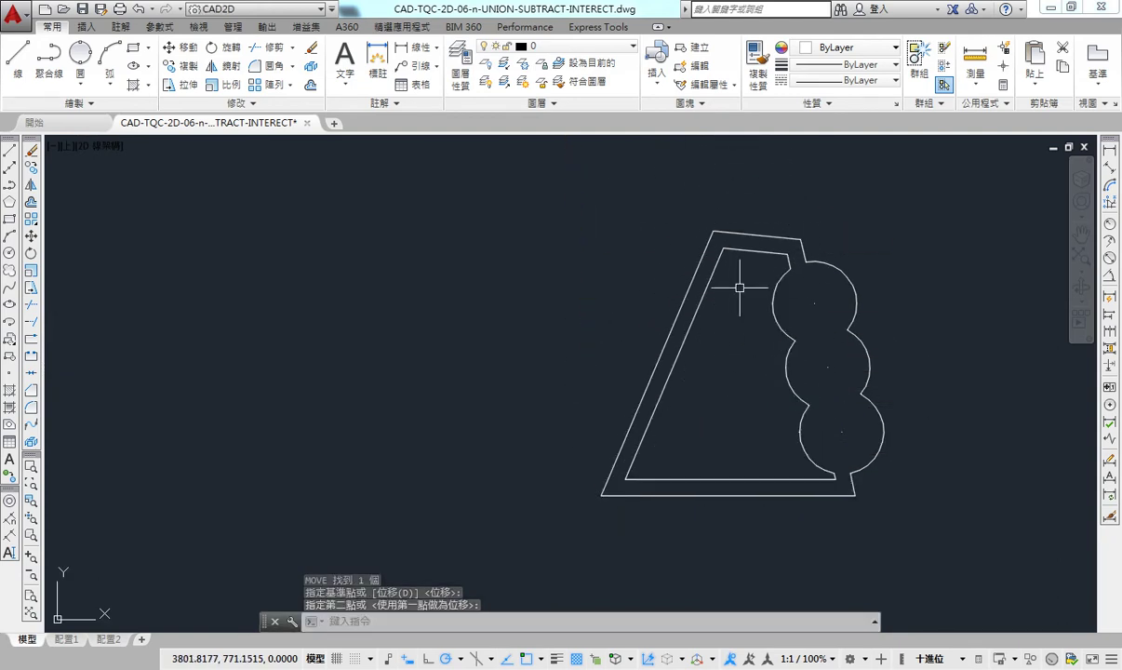
scroll(590, 242, "down", 1)
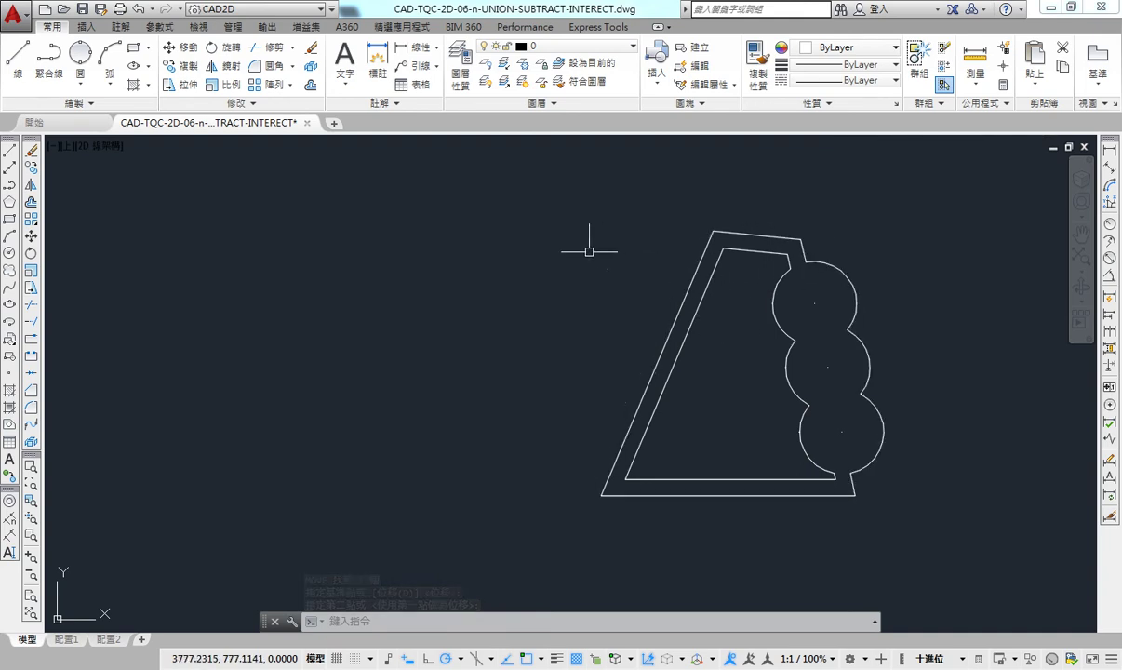
mouse_move(590, 243)
middle_mouse_down()
mouse_move(563, 351)
mouse_move(572, 445)
mouse_move(809, 357)
middle_mouse_up()
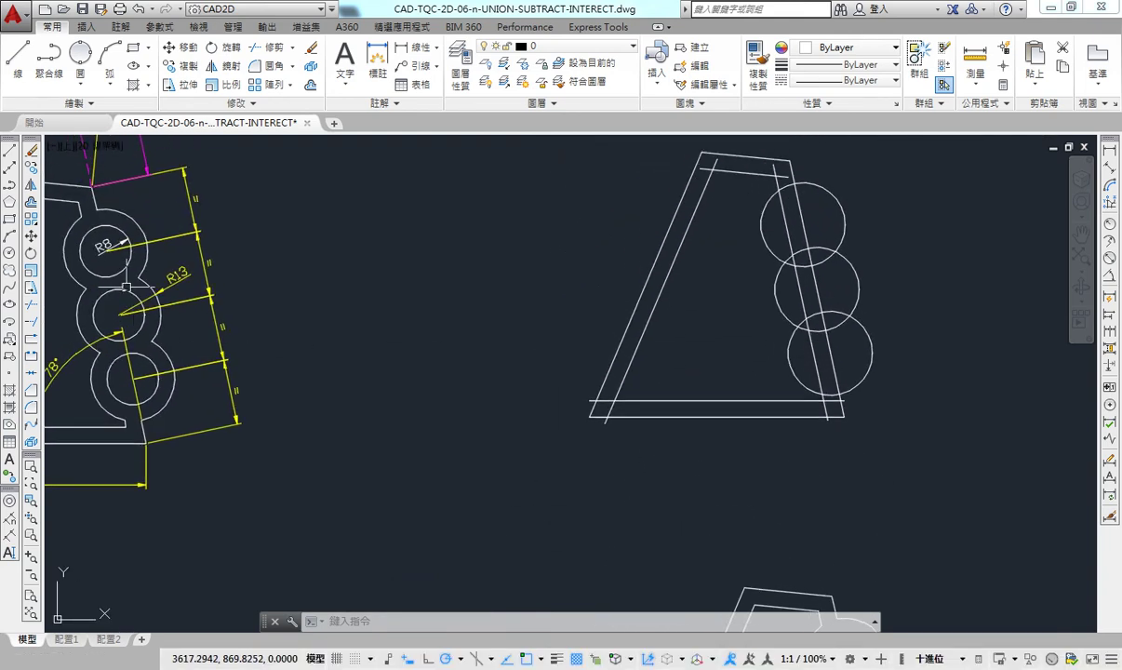
middle_click_drag(746, 305, 754, 292)
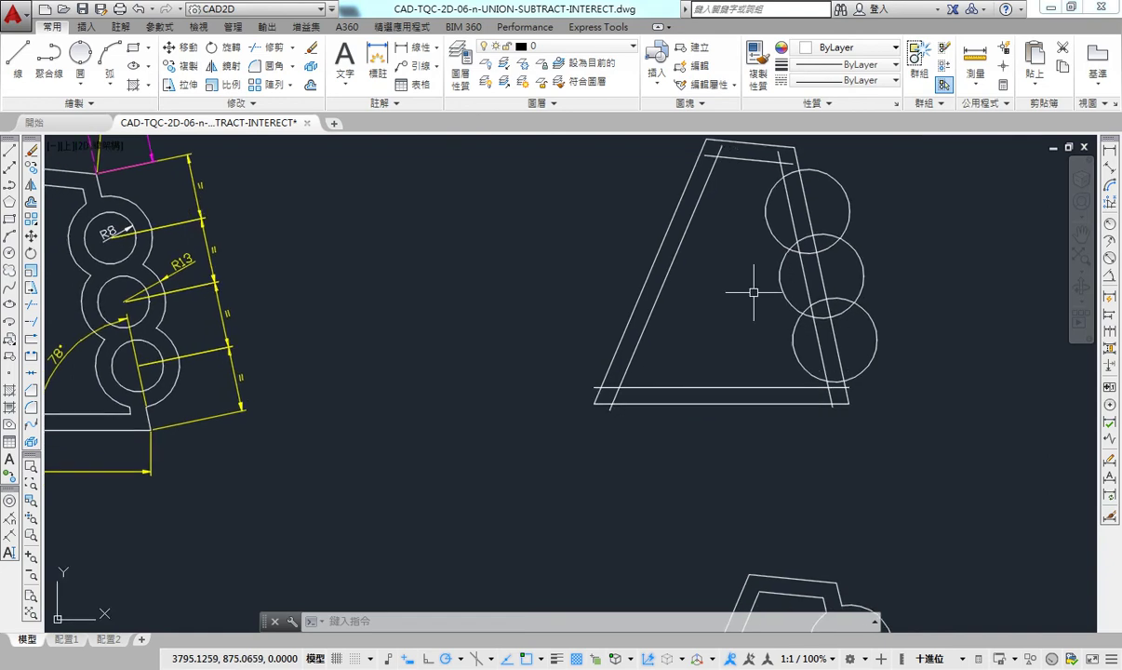
Draw a radius-8 circle at the top circle's centre and copy it to the middle and bottom centres.
type("c")
key("Return")
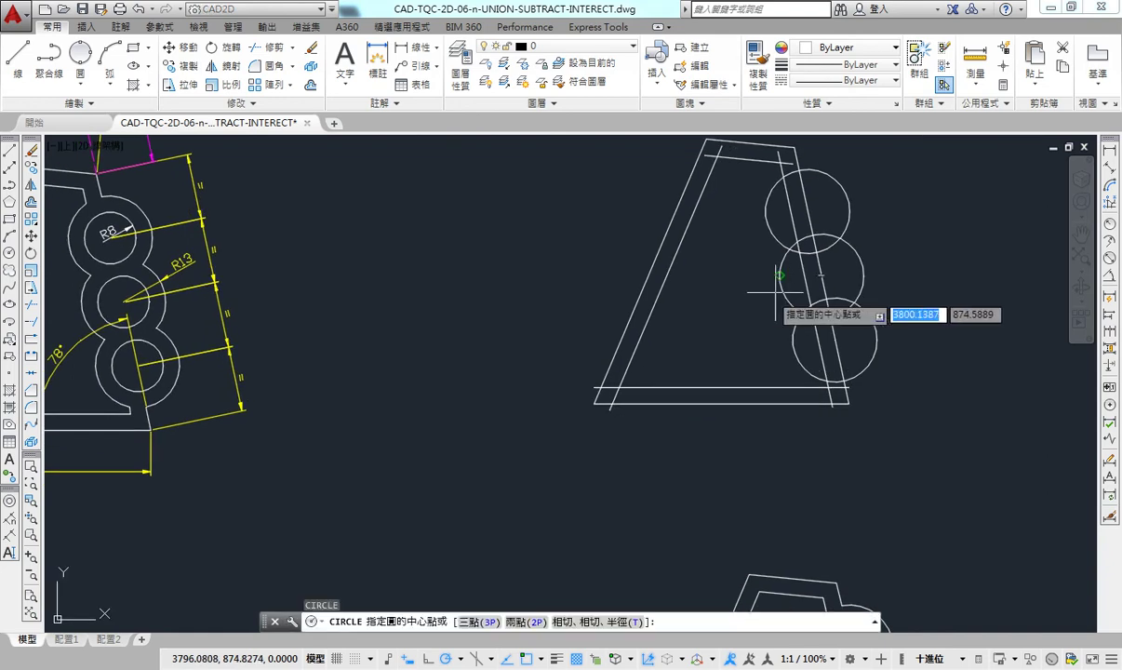
left_click(807, 212)
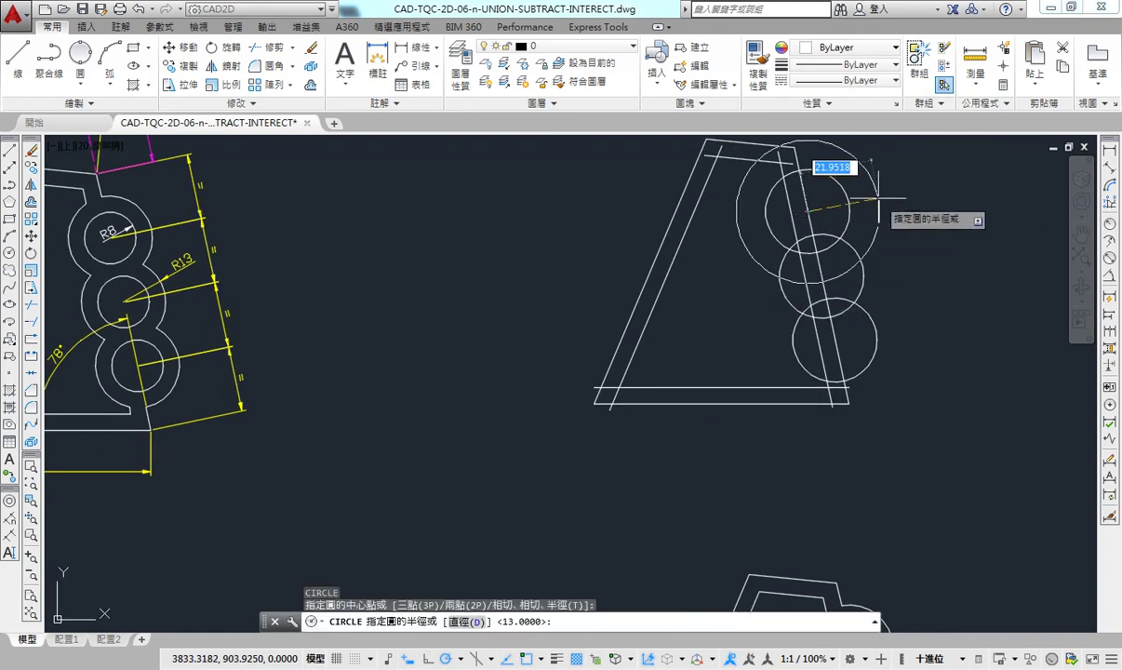
type("8")
key("Return")
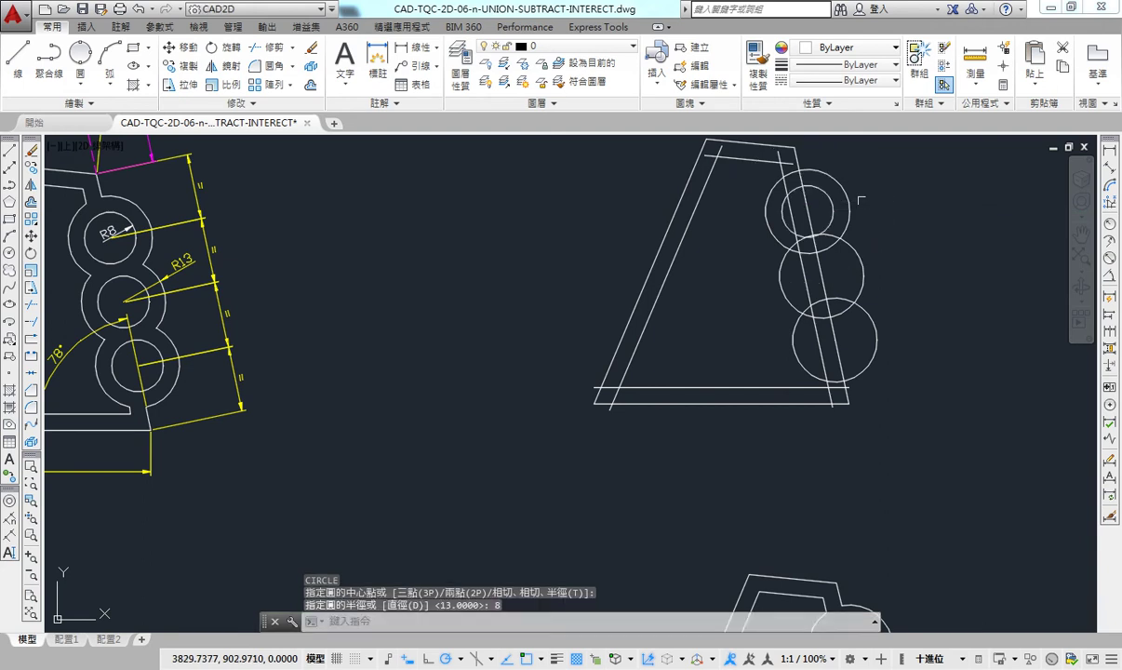
left_click_drag(720, 158, 842, 244)
type("C")
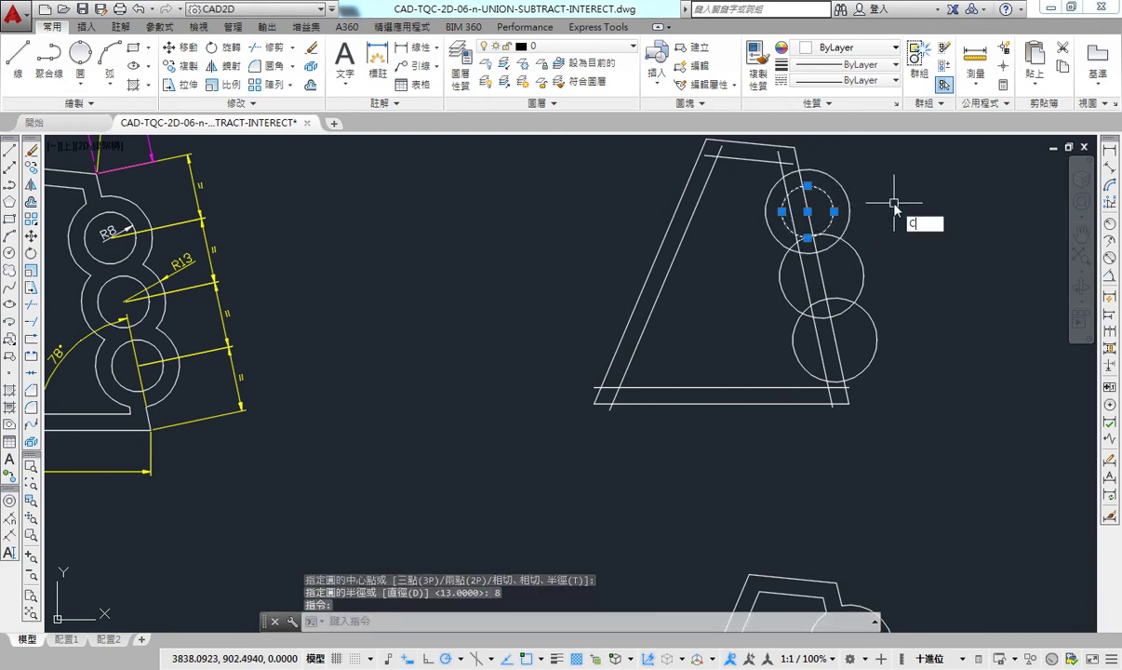
type("o")
key("Return")
left_click(807, 212)
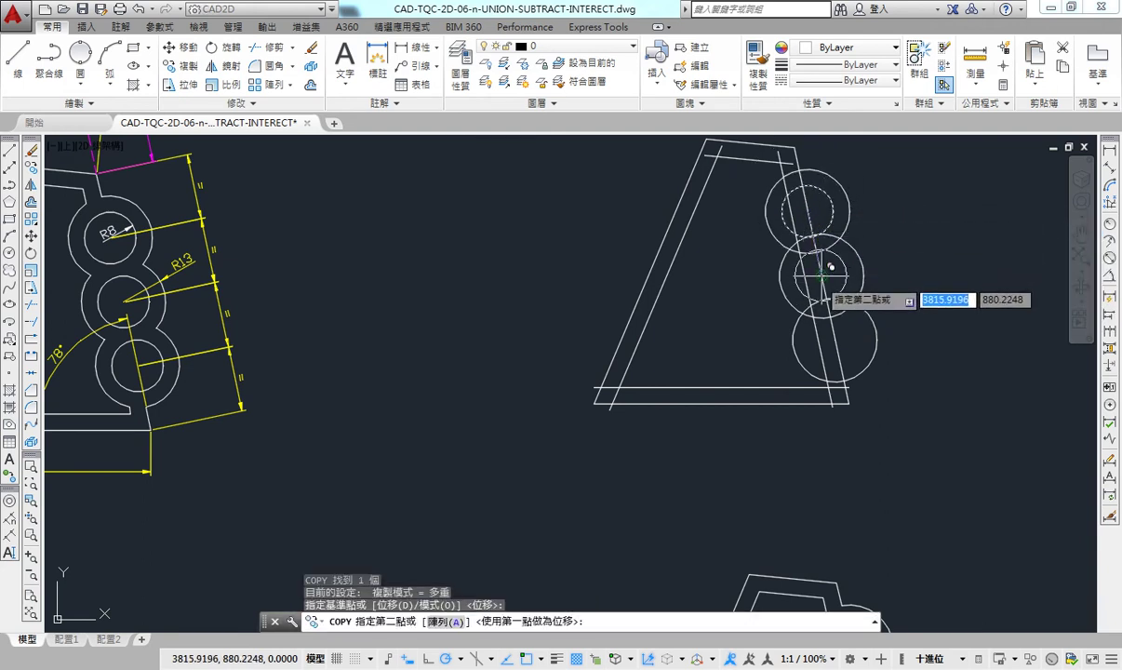
left_click(826, 271)
left_click(849, 333)
key("Return")
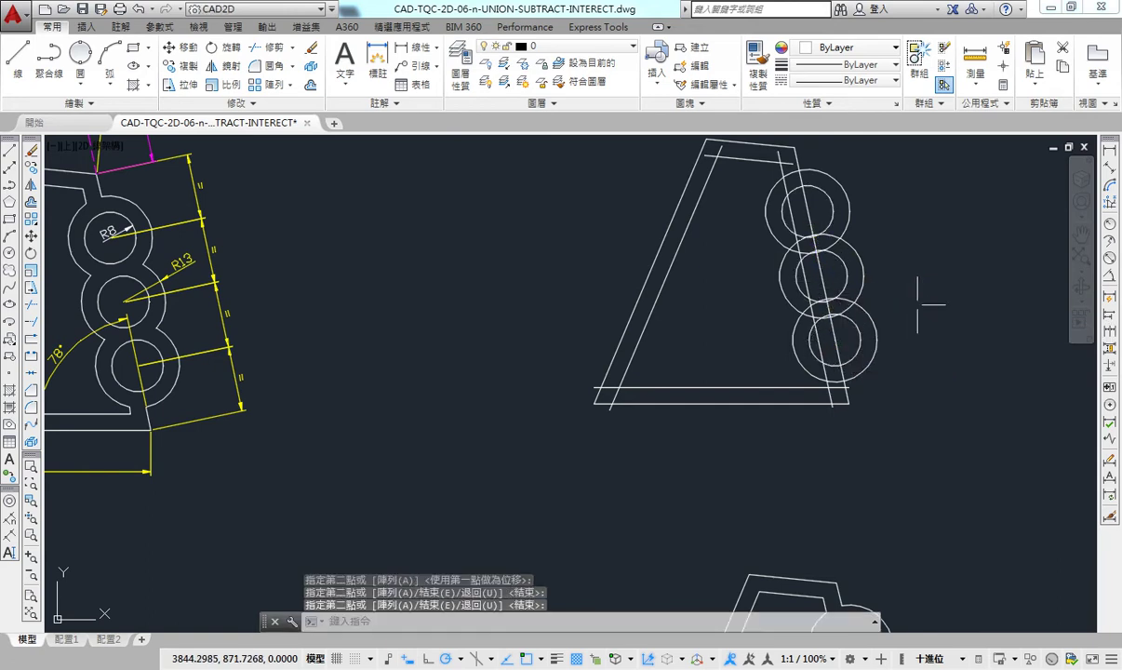
middle_click_drag(917, 303, 843, 324)
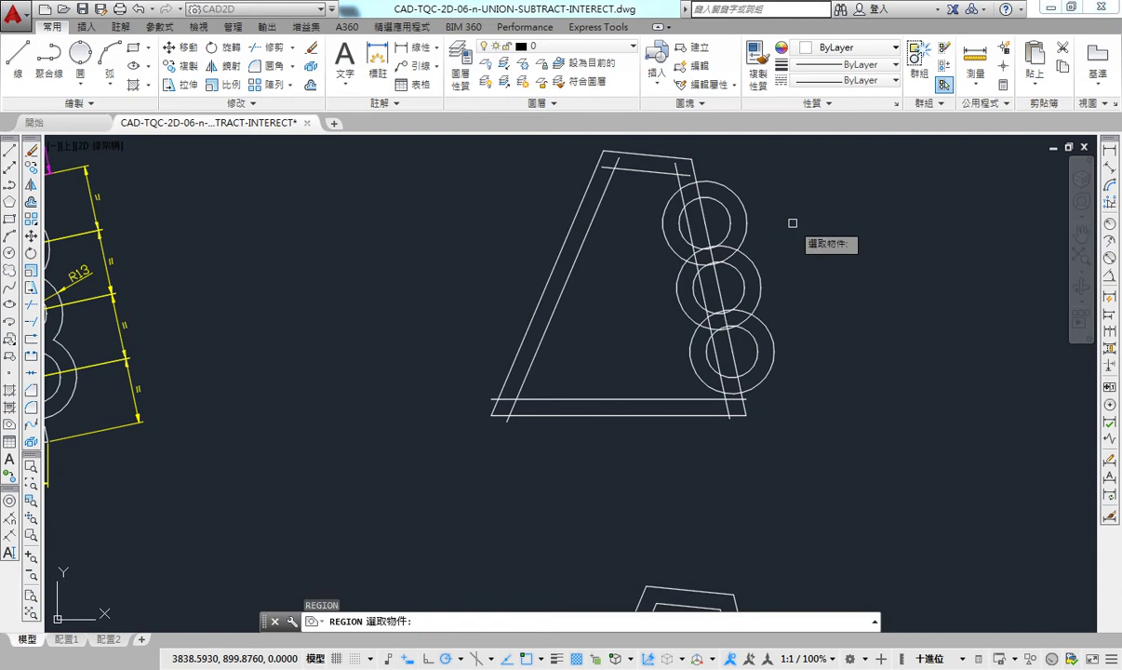
Convert the three R8 circles into regions.
left_click(743, 224)
left_click(744, 294)
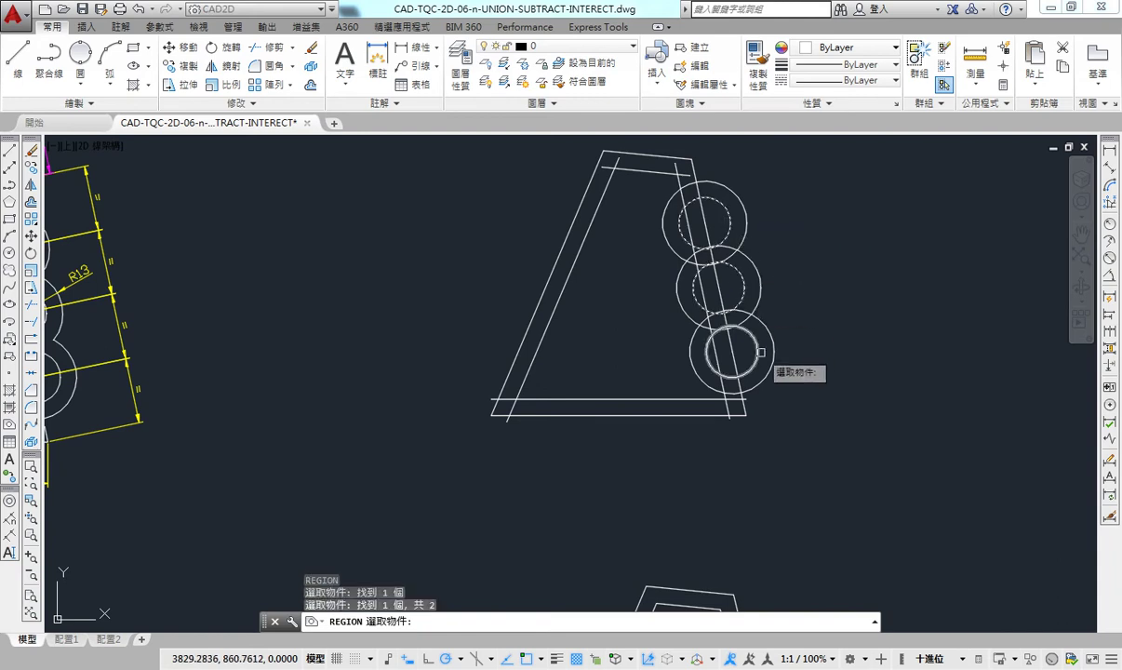
left_click(761, 352)
key("Return")
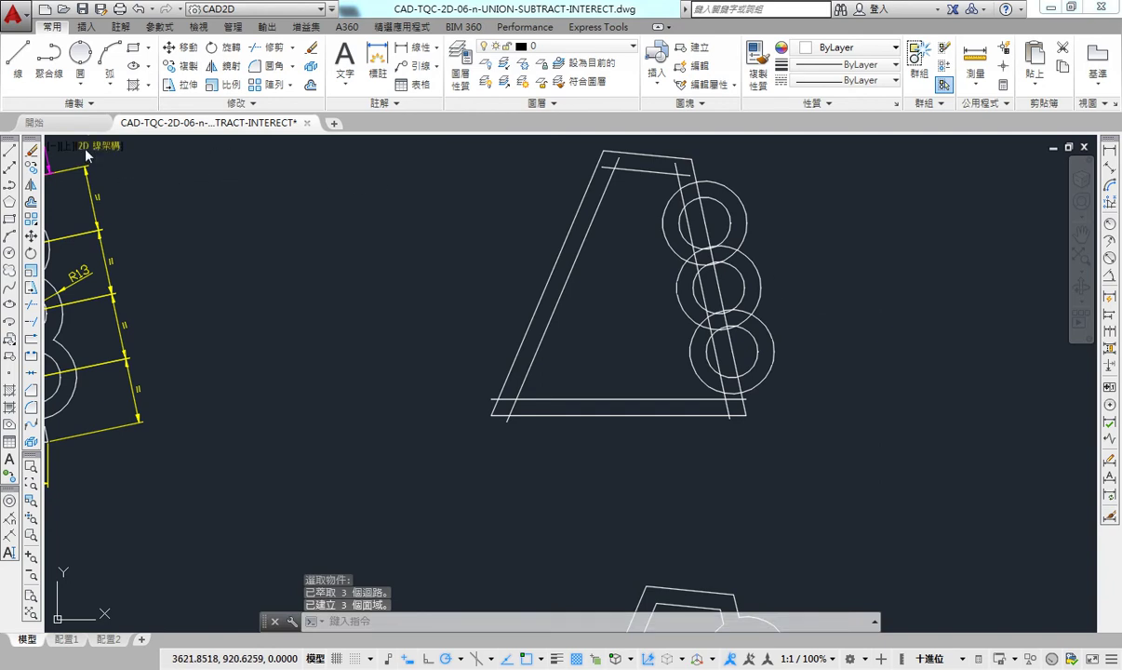
Check the regions in Conceptual visual style, then return to 2D Wireframe.
left_click(108, 147)
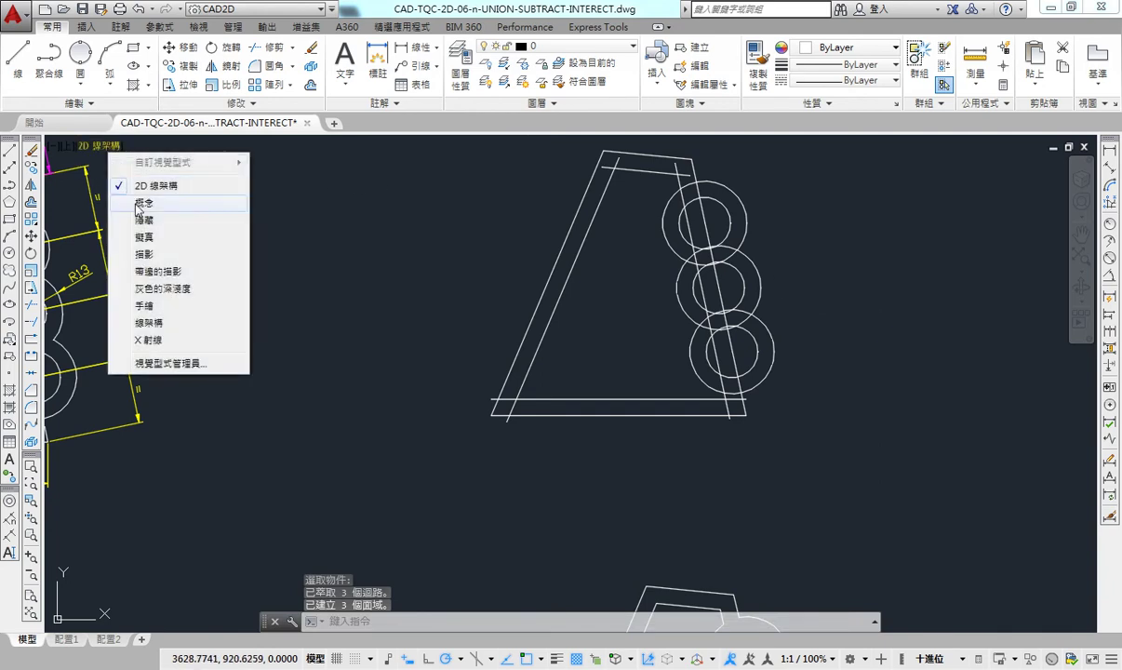
left_click(140, 193)
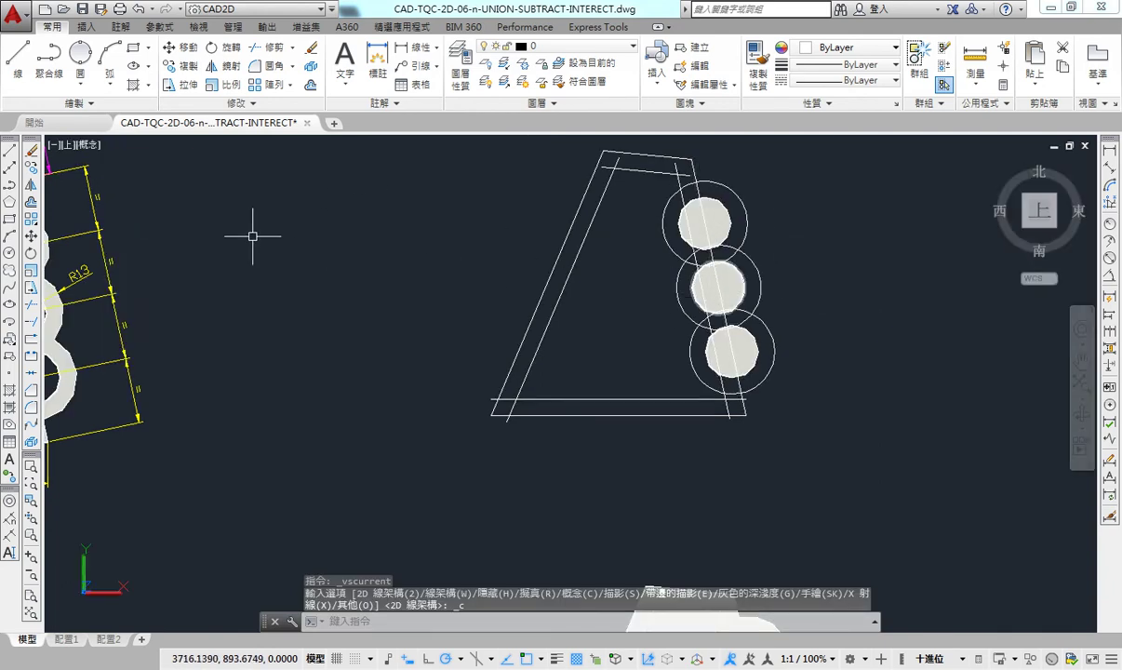
left_click(92, 147)
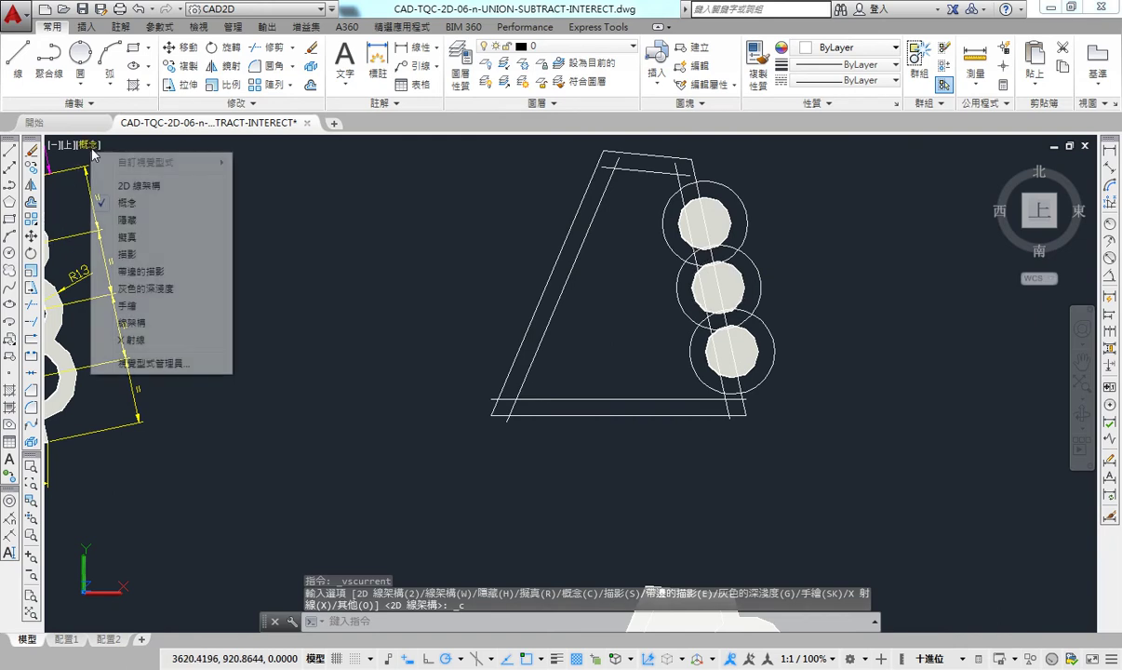
left_click(139, 181)
Select the three R8 circle regions and start MOVE on them.
left_click(730, 223)
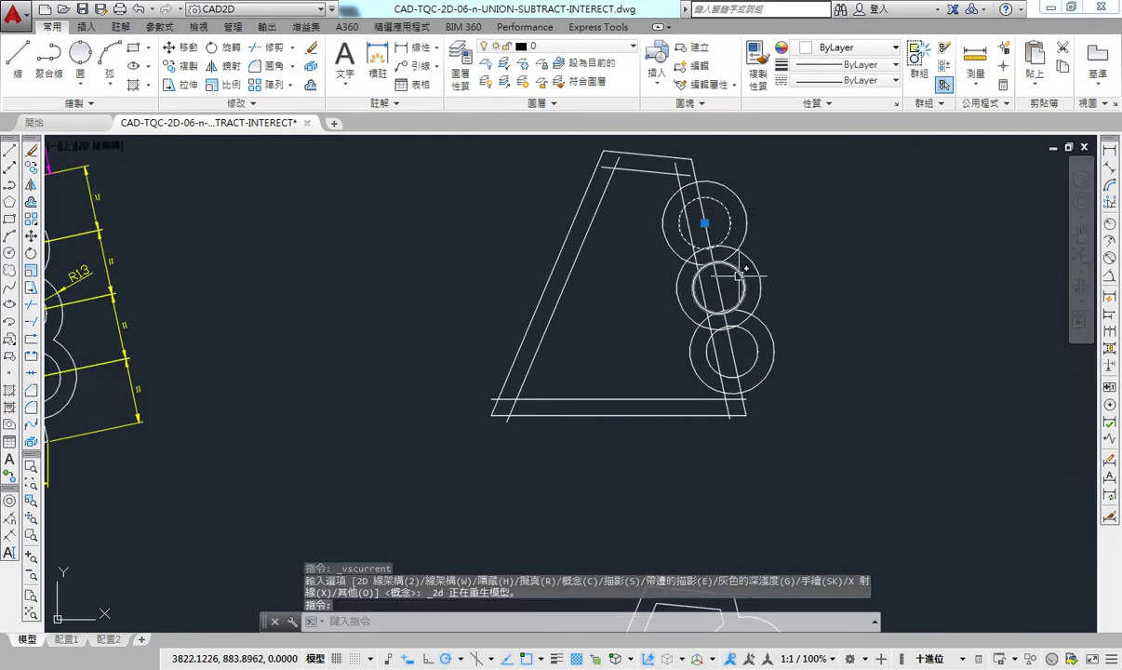
left_click(744, 288)
left_click(752, 354)
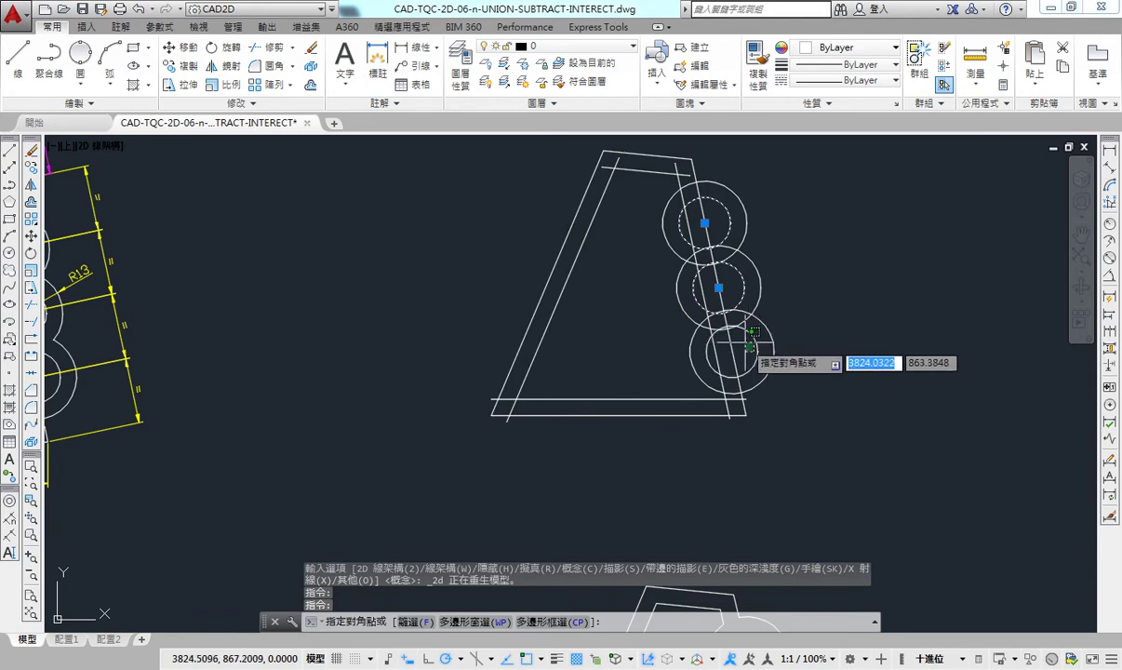
left_click(731, 349)
type("M")
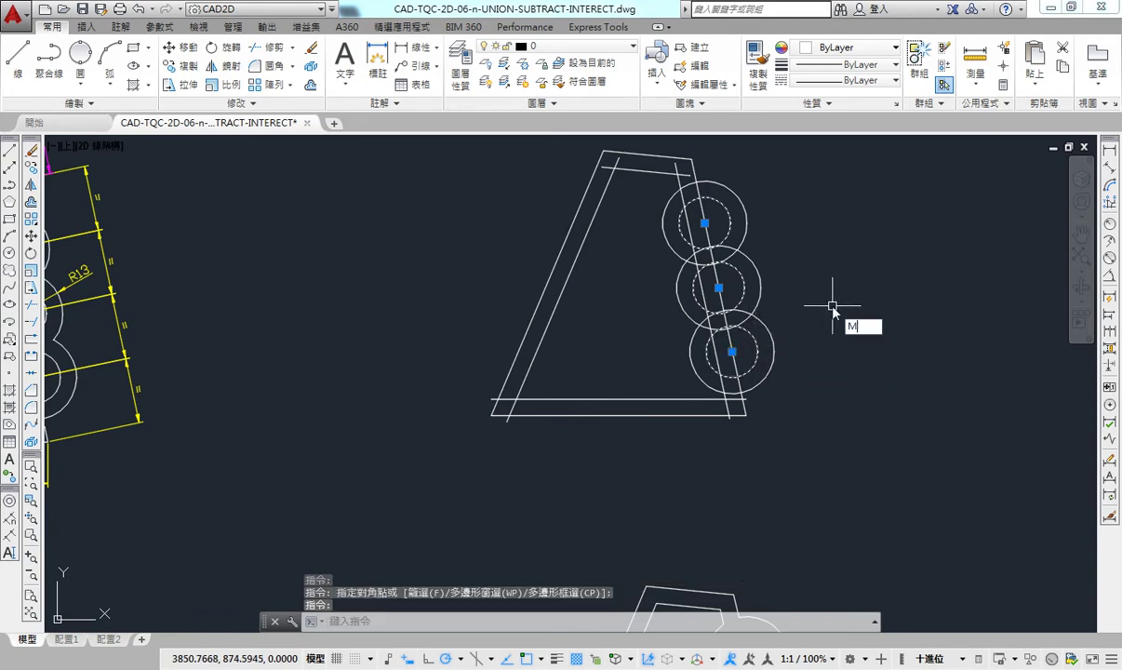
key("Return")
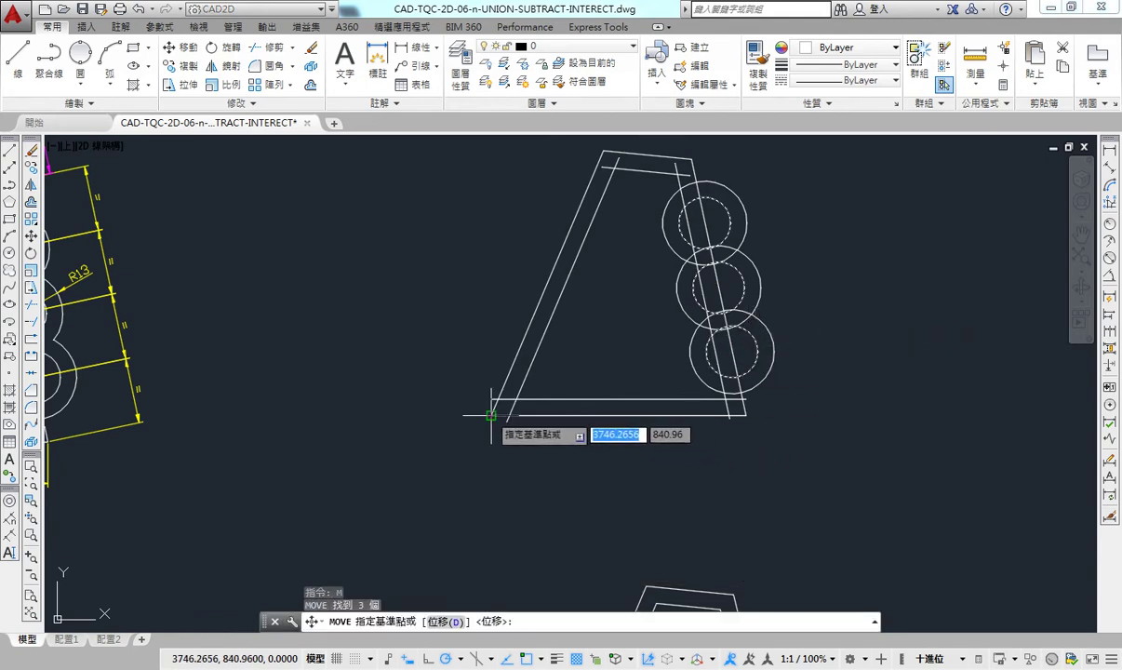
Move the three R8 regions from the bracket's lower-left corner into the lower bracket's lobes.
left_click(490, 415)
middle_click_drag(530, 446, 540, 327)
middle_click_drag(535, 521, 524, 327)
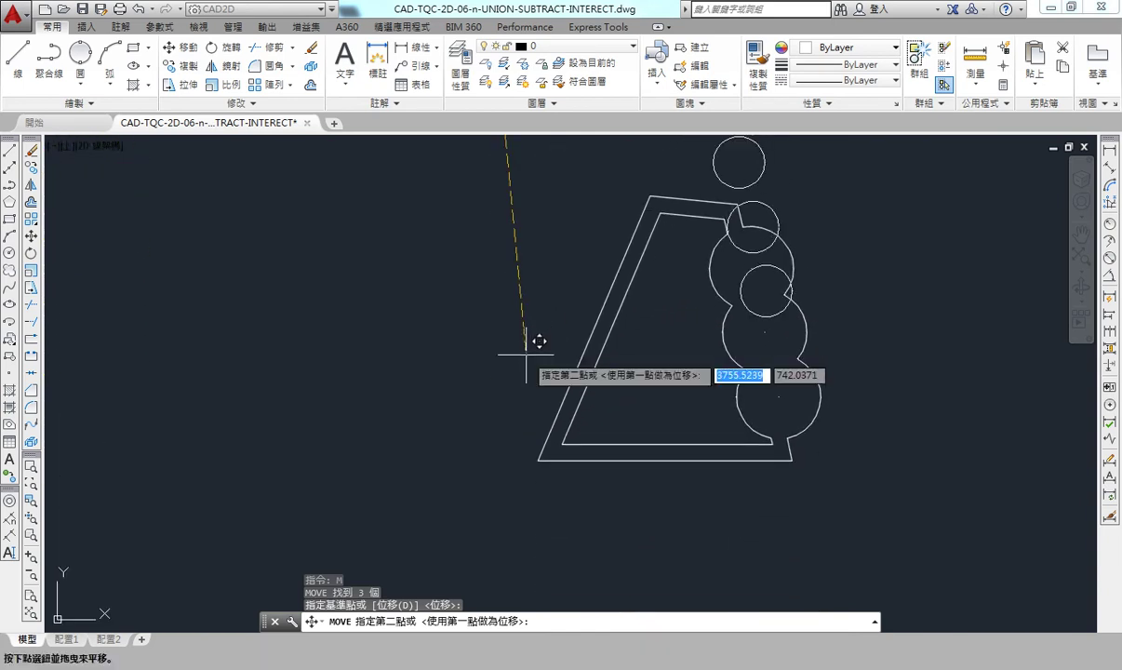
left_click(539, 460)
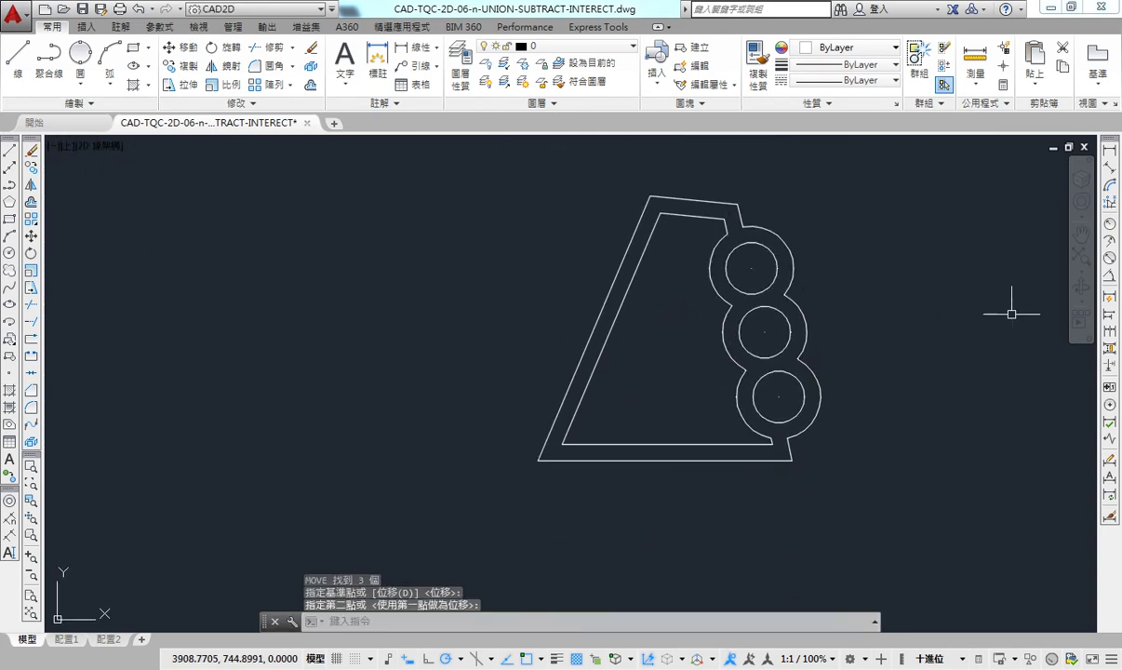
middle_click_drag(825, 321, 790, 339)
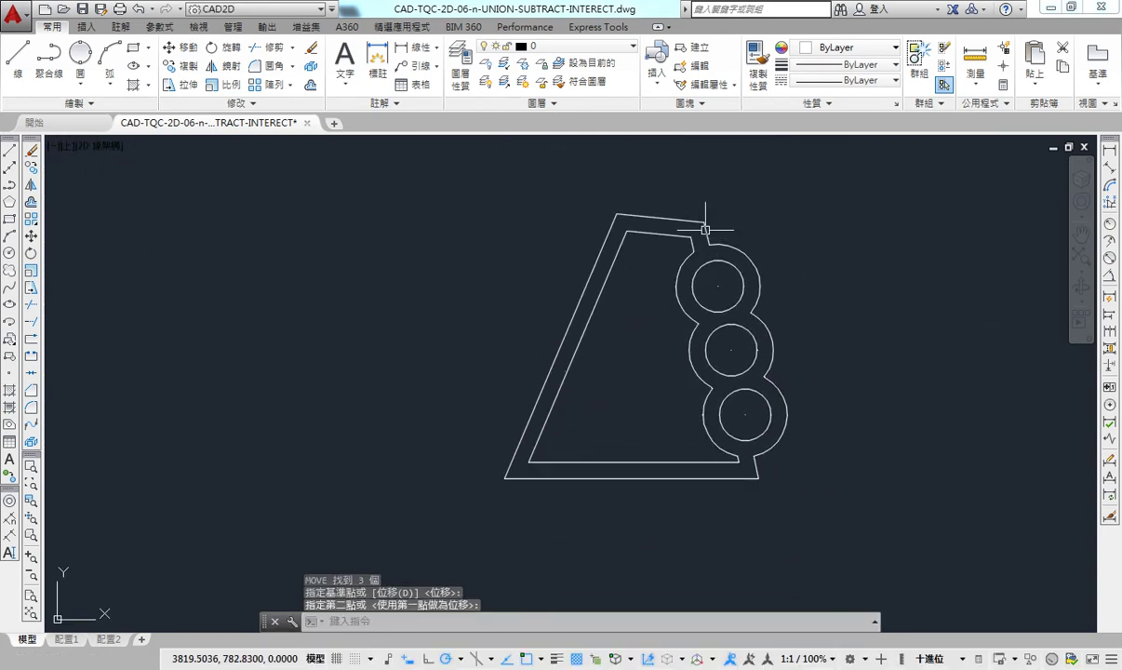
Trial-move the outer boundary and shade the view, then undo both changes.
left_click(705, 229)
key("space")
left_click(902, 344)
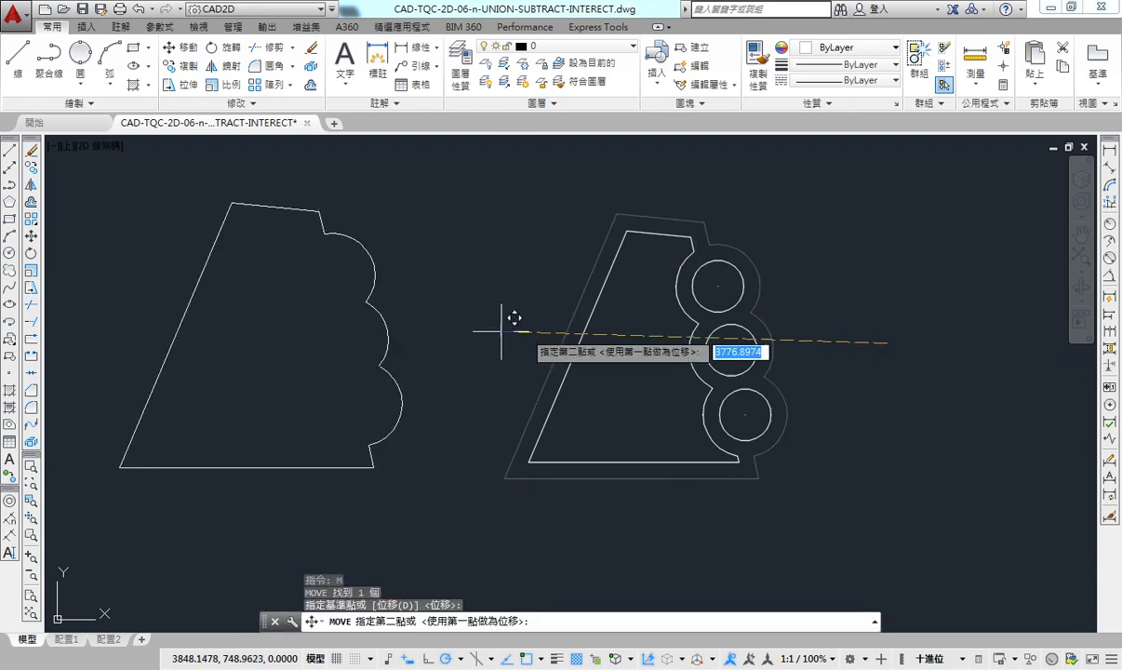
left_click(431, 325)
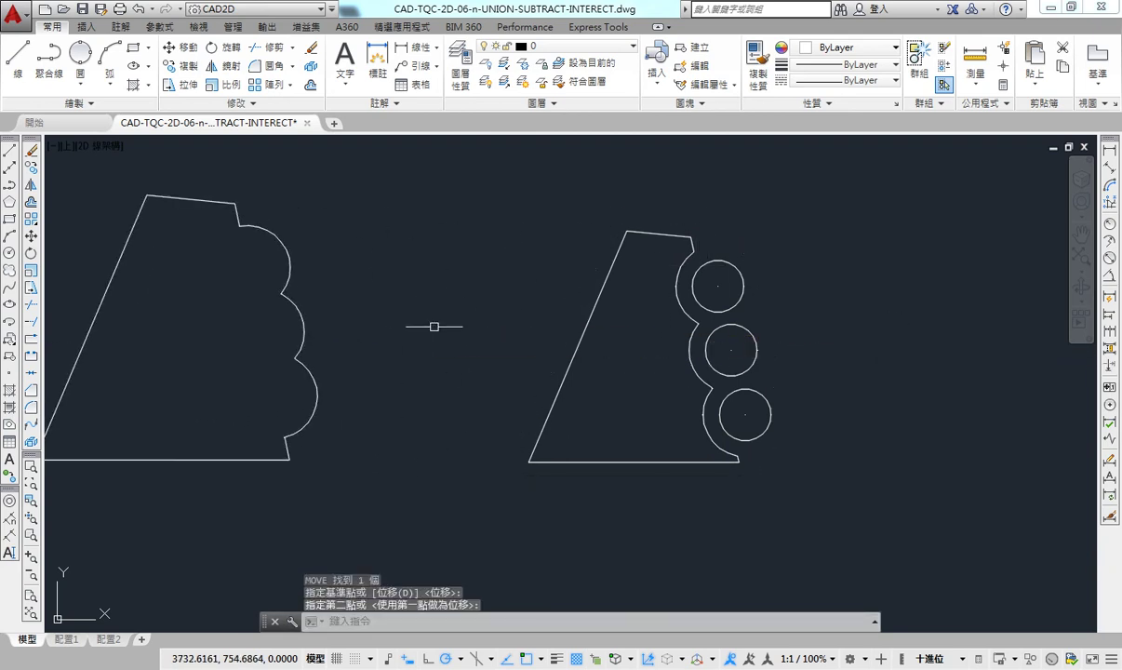
left_click(108, 147)
left_click(146, 205)
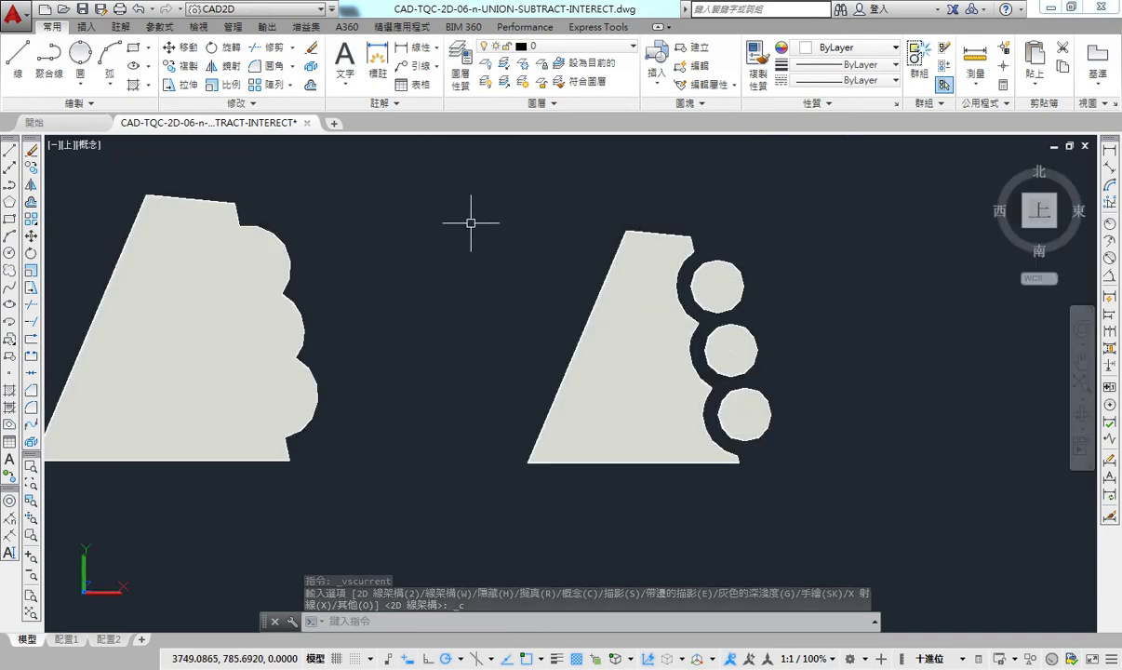
key("ctrl+z")
key("ctrl+z")
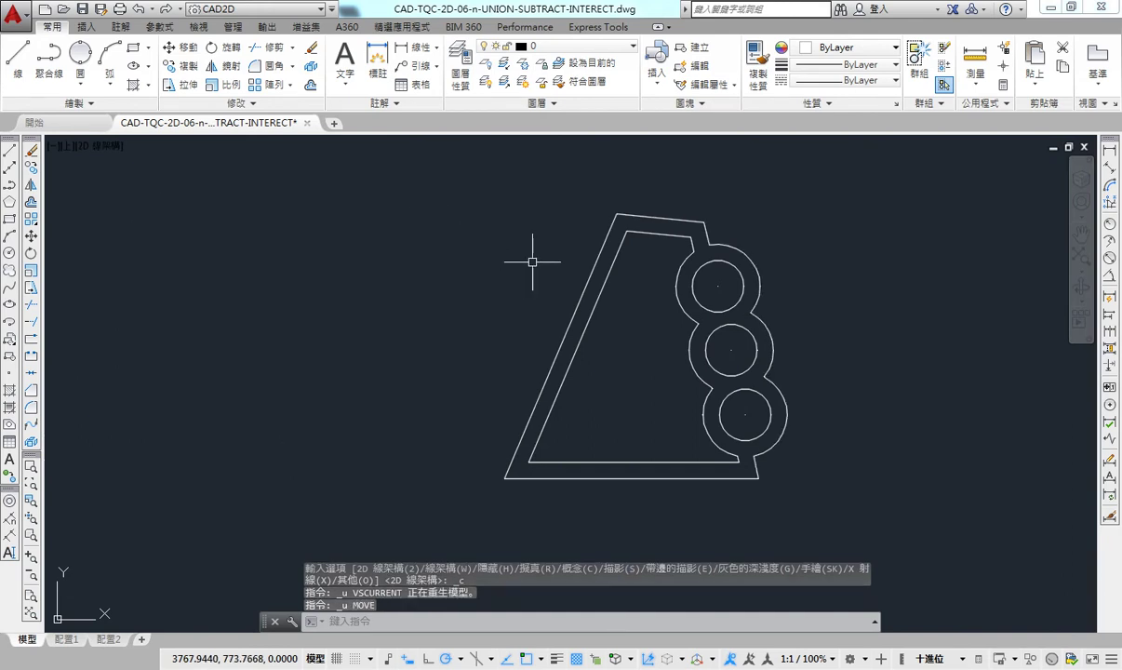
Subtract the inner boundary and the top, middle and bottom R8 circles from the outer bracket region.
type("R")
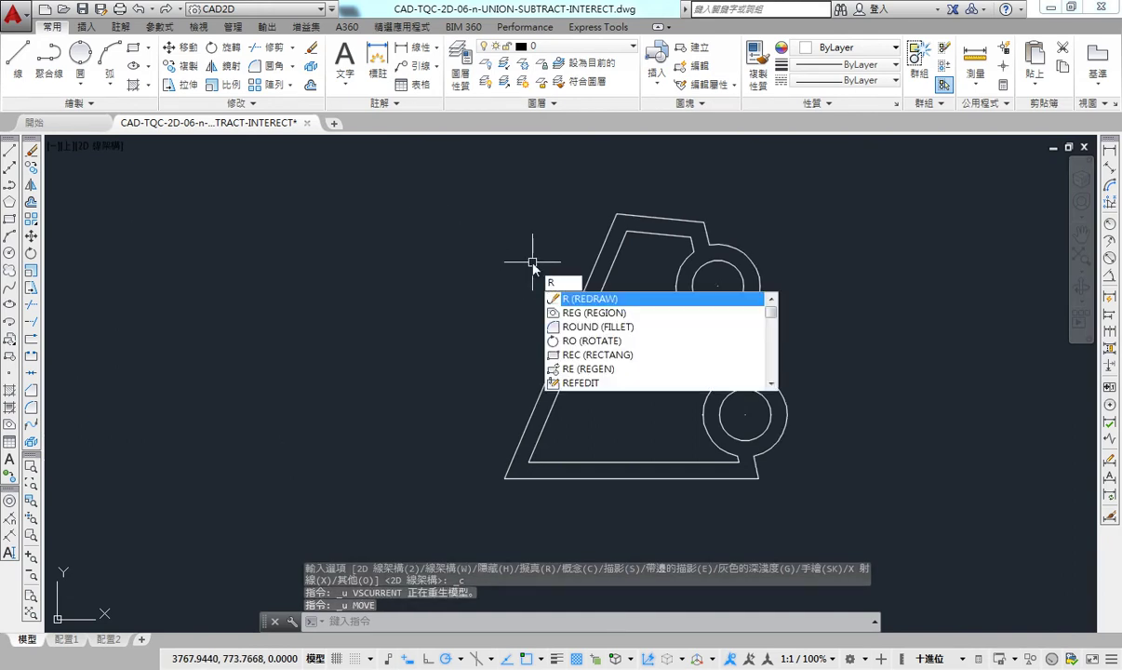
key("Escape")
type("S")
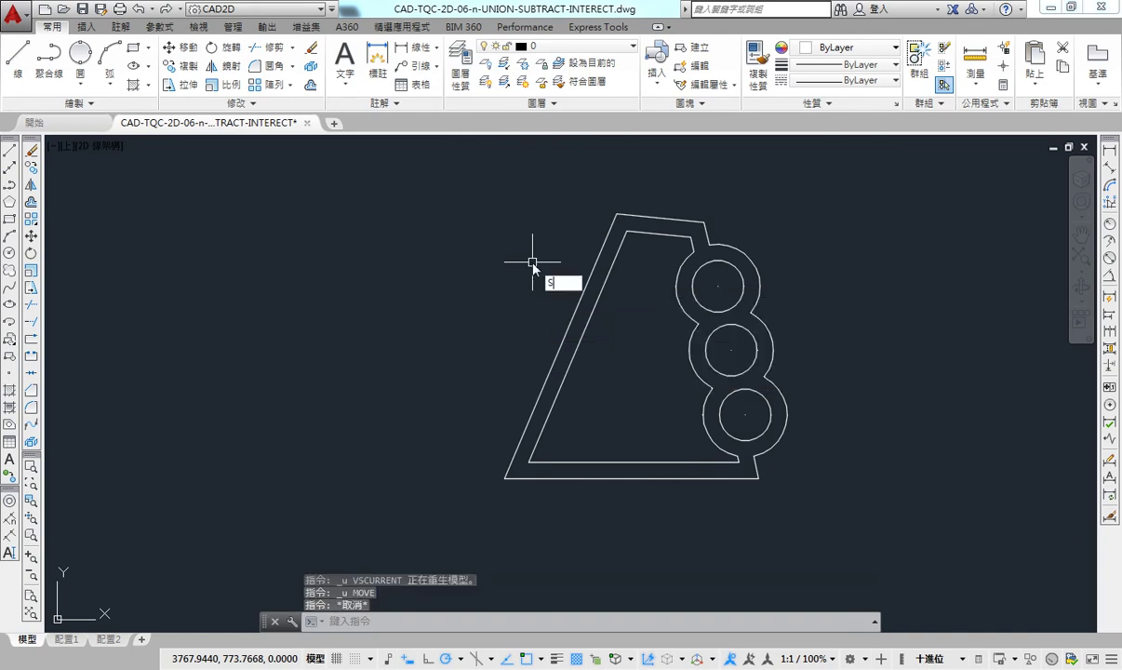
type("u")
key("Return")
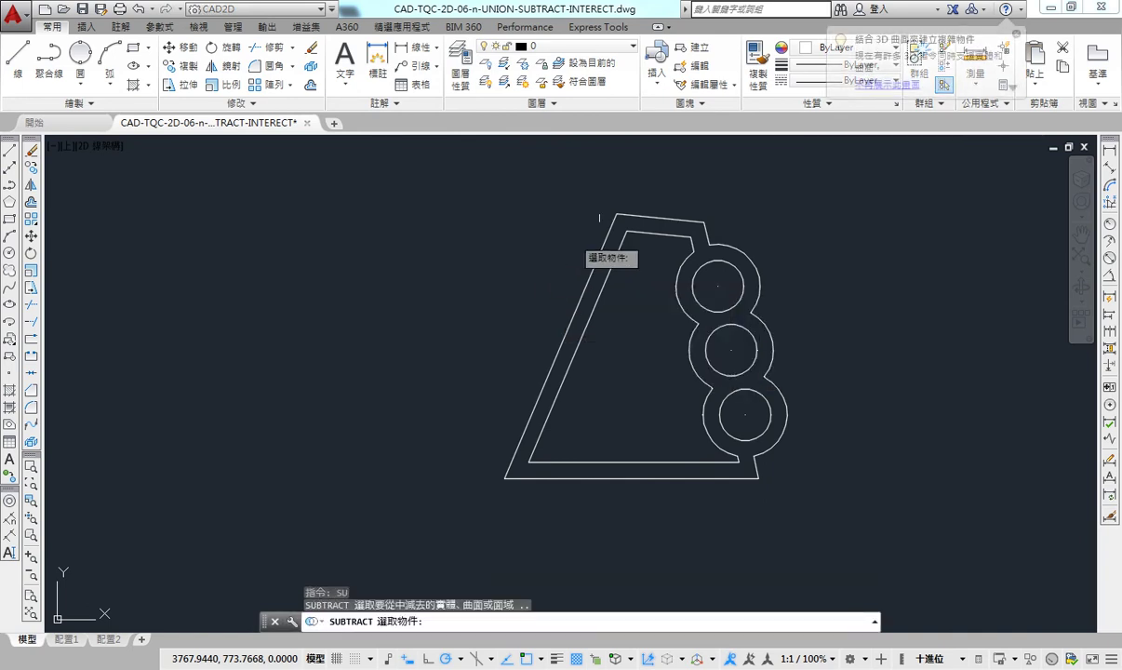
left_click(683, 219)
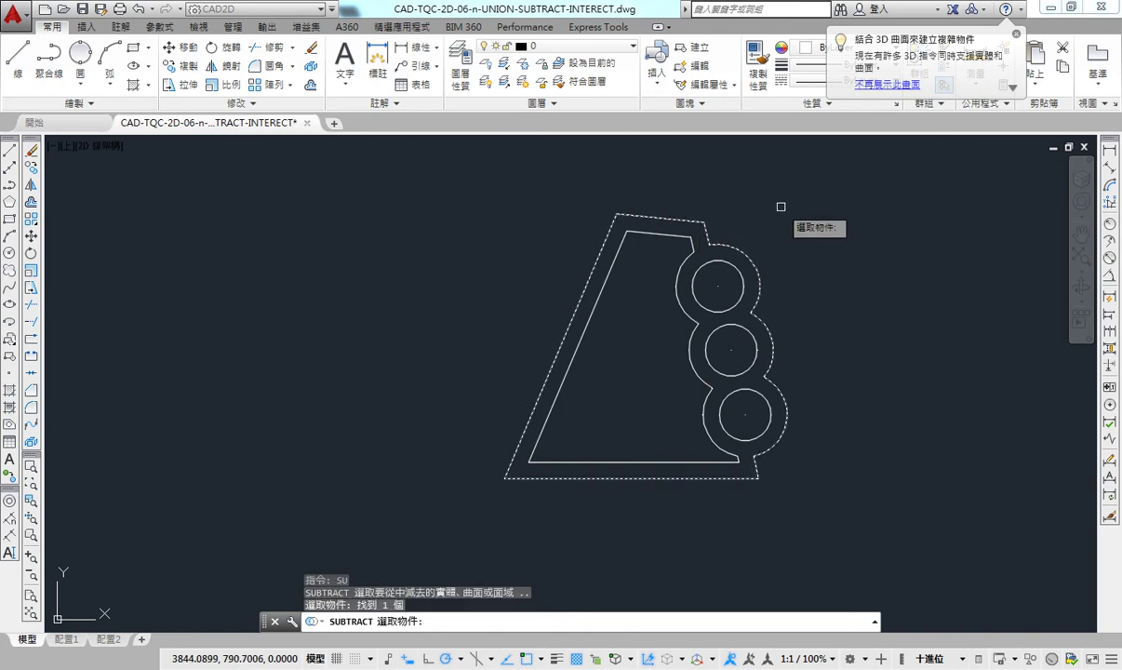
key("Return")
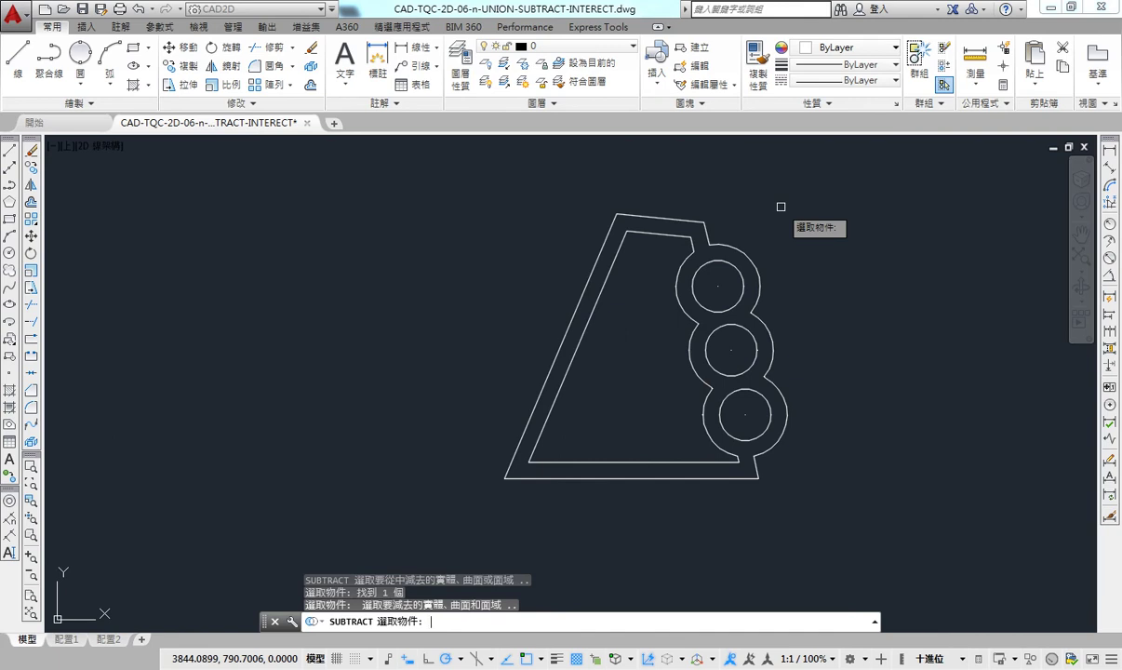
left_click(693, 244)
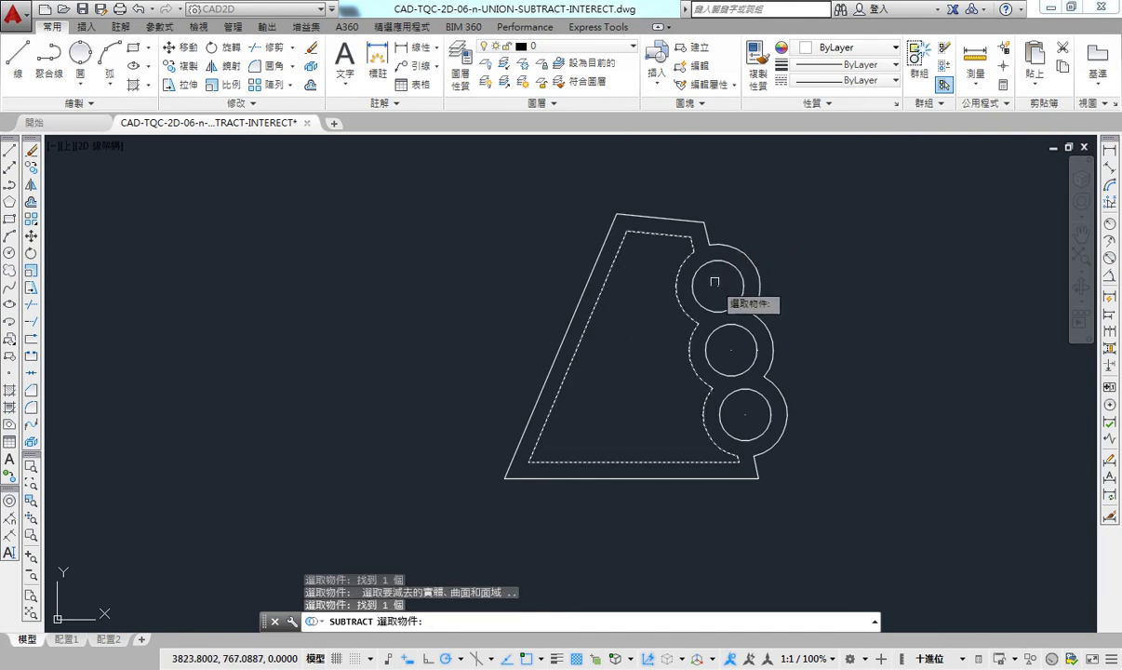
left_click(709, 263)
left_click(732, 323)
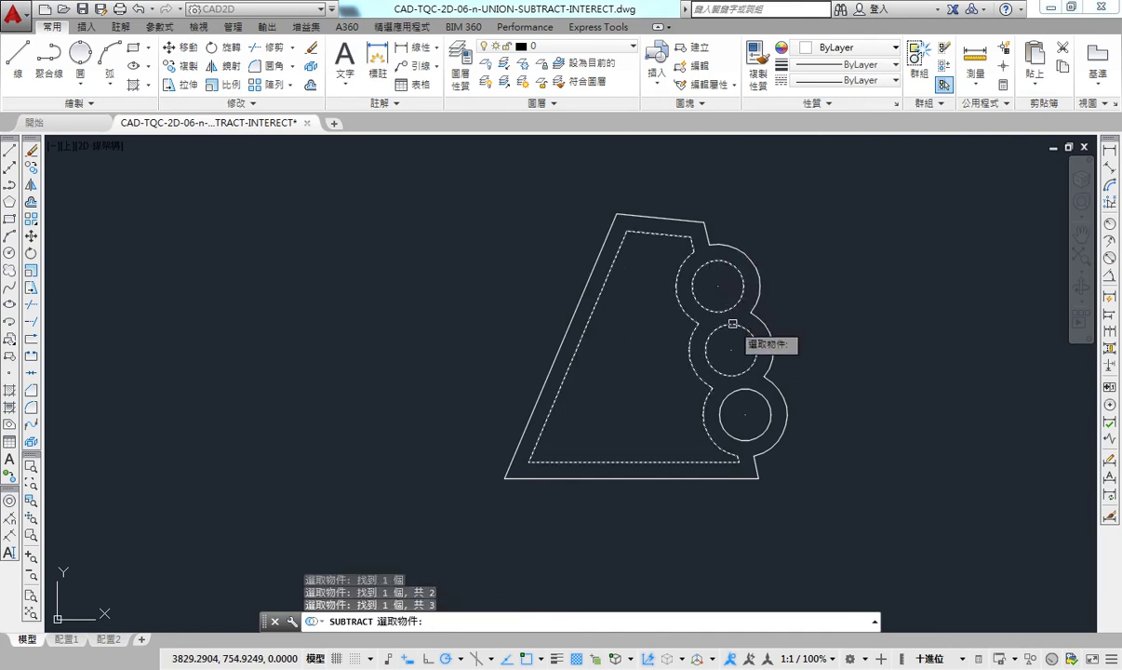
left_click(741, 391)
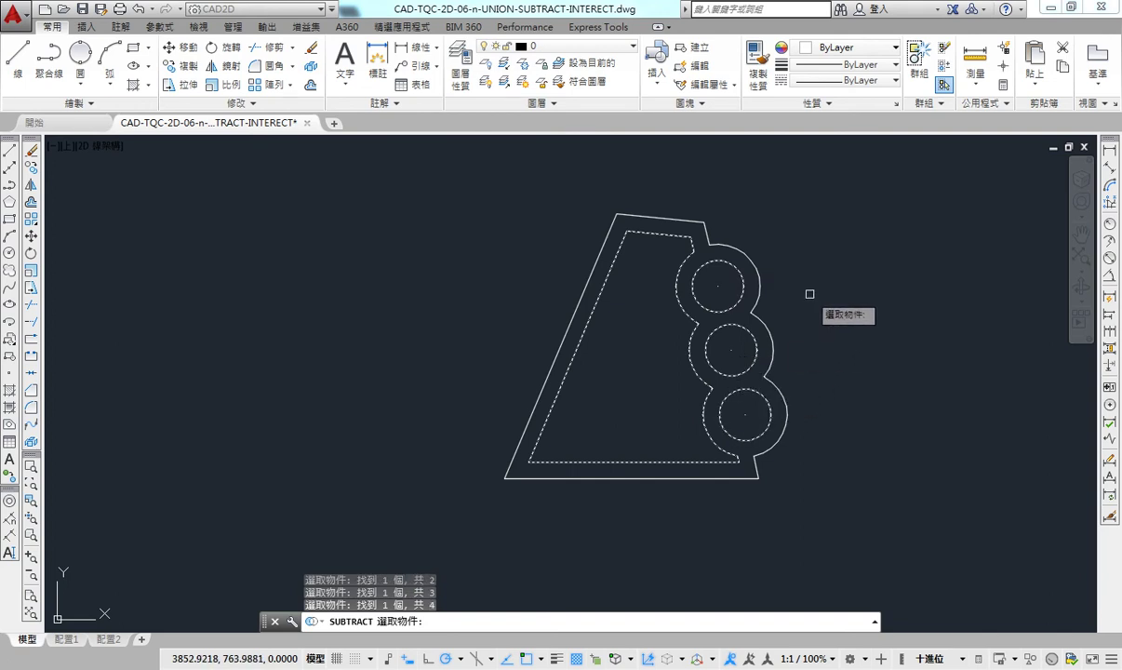
key("Return")
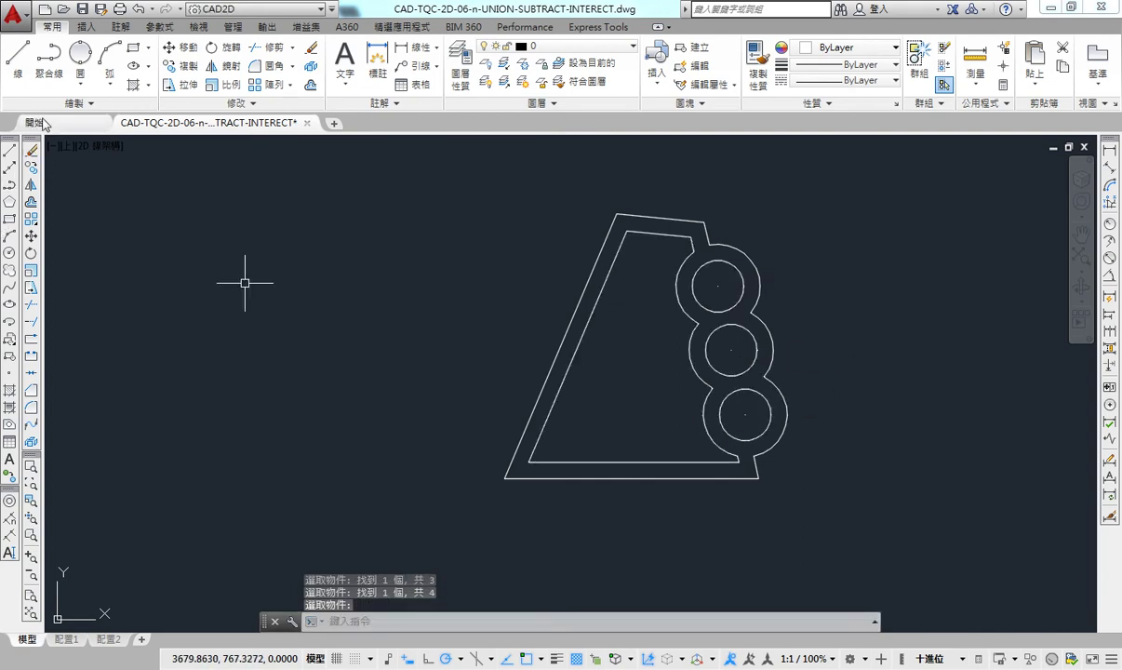
left_click(102, 146)
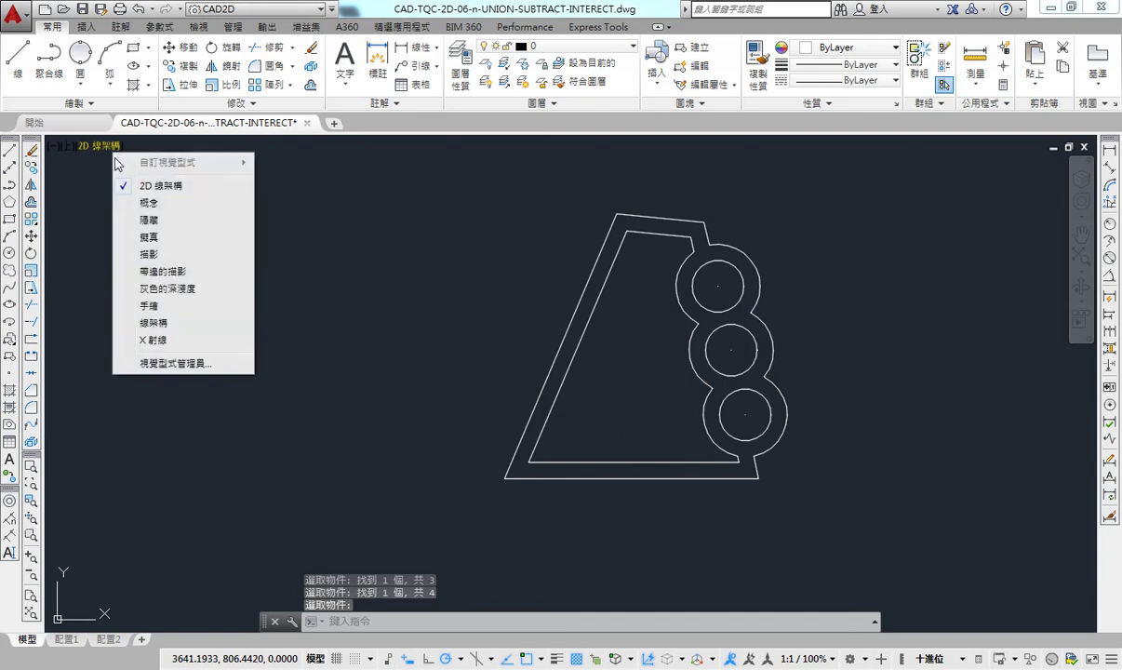
left_click(149, 203)
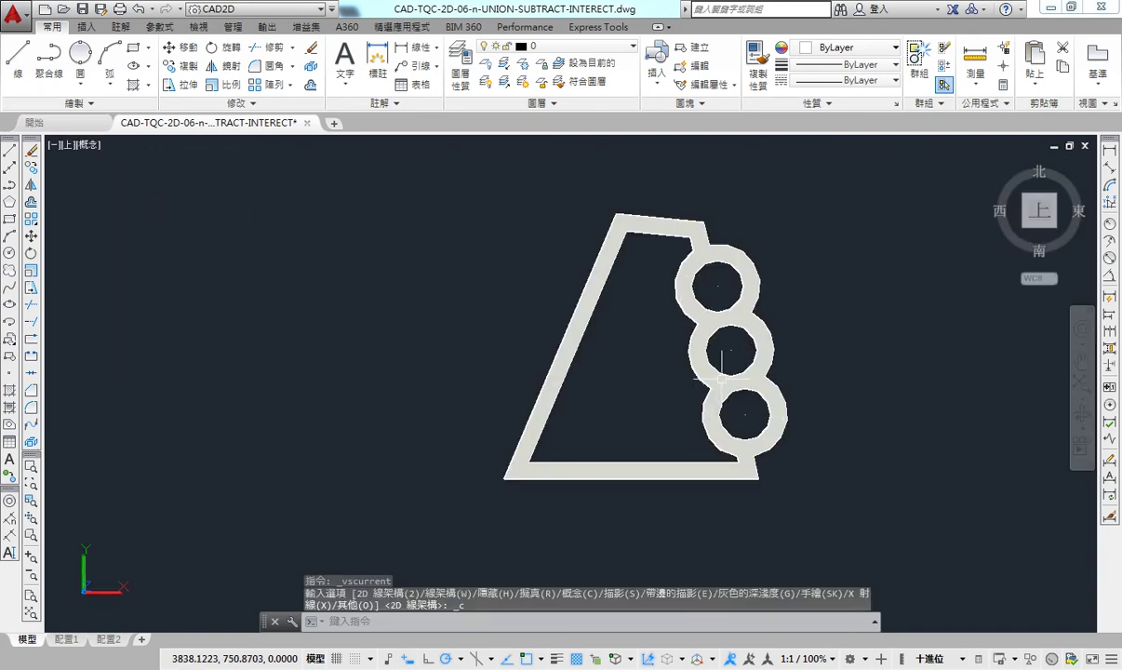
left_click(96, 146)
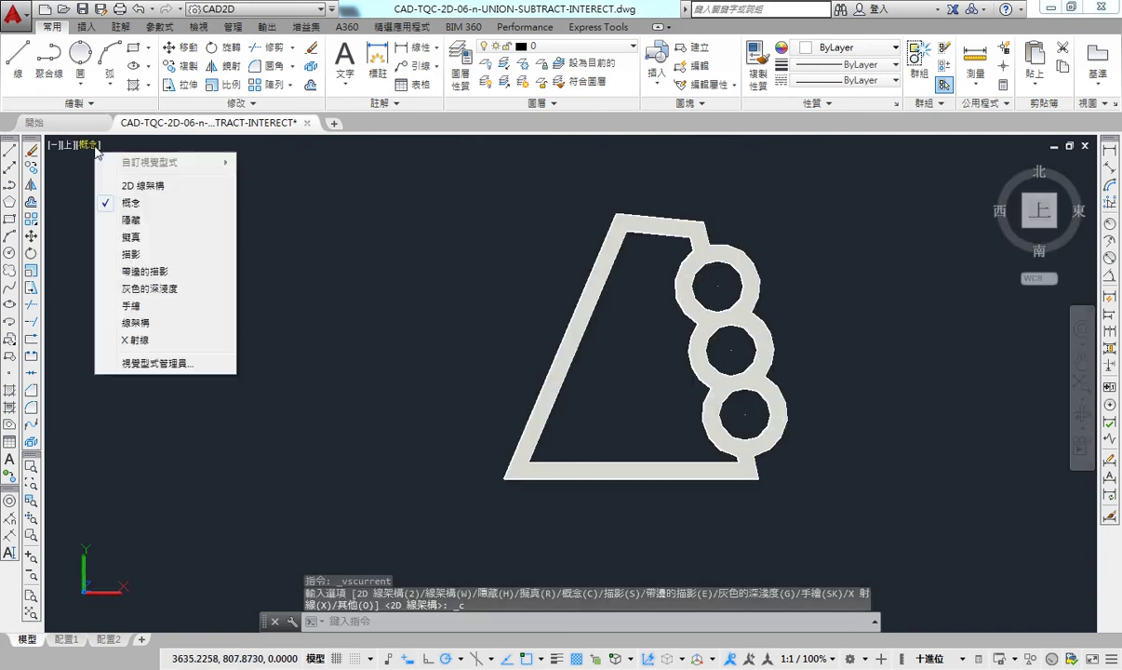
left_click(131, 182)
scroll(648, 331, "down", 3)
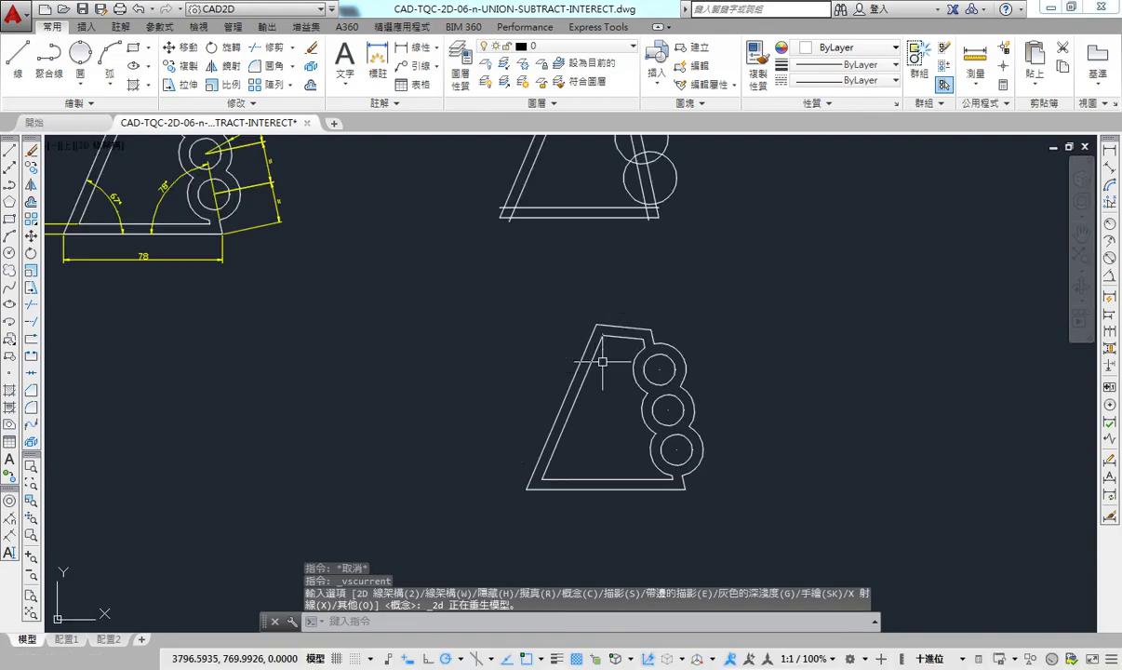
middle_click_drag(188, 284, 534, 430)
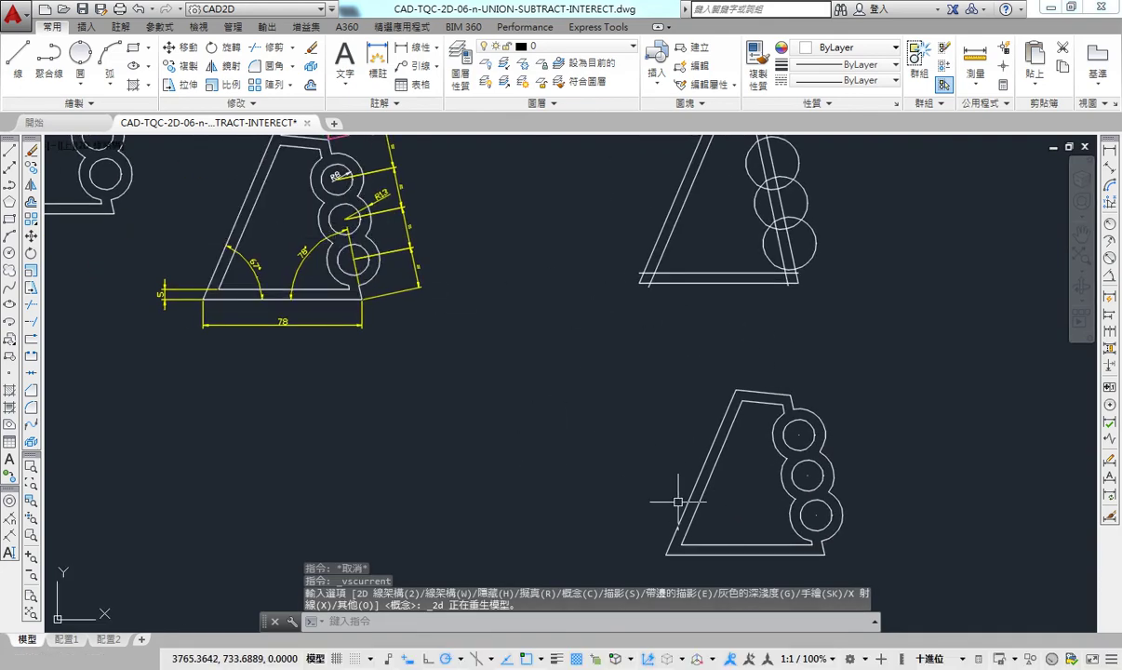
middle_click_drag(641, 469, 591, 471)
middle_click_drag(704, 232, 684, 244)
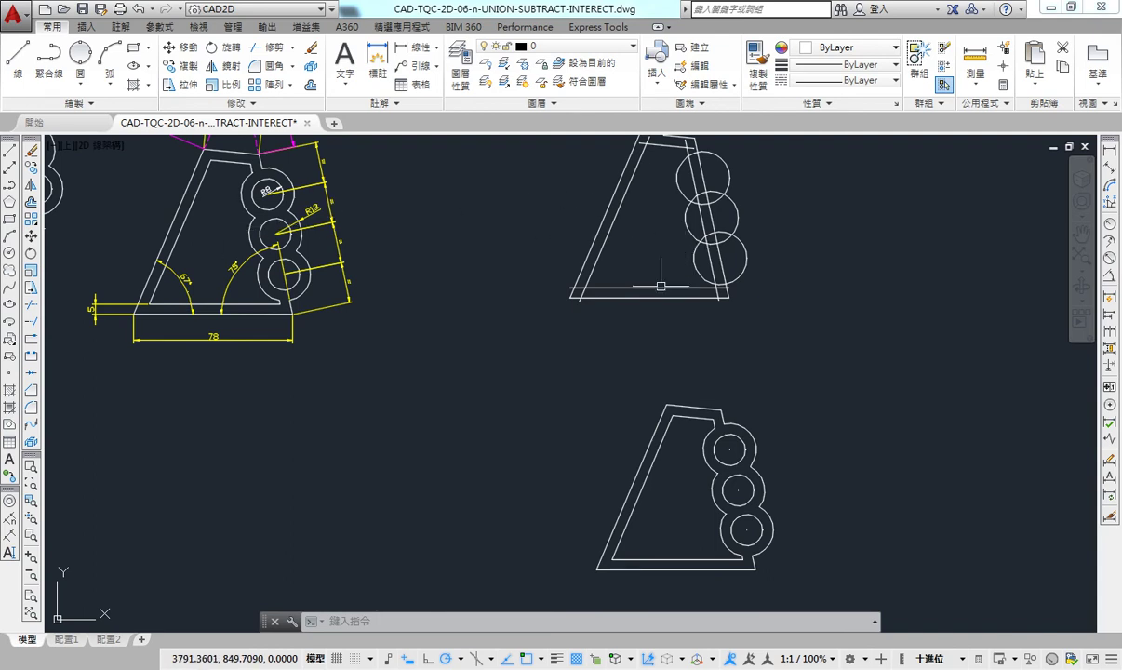
middle_click_drag(654, 301, 644, 323)
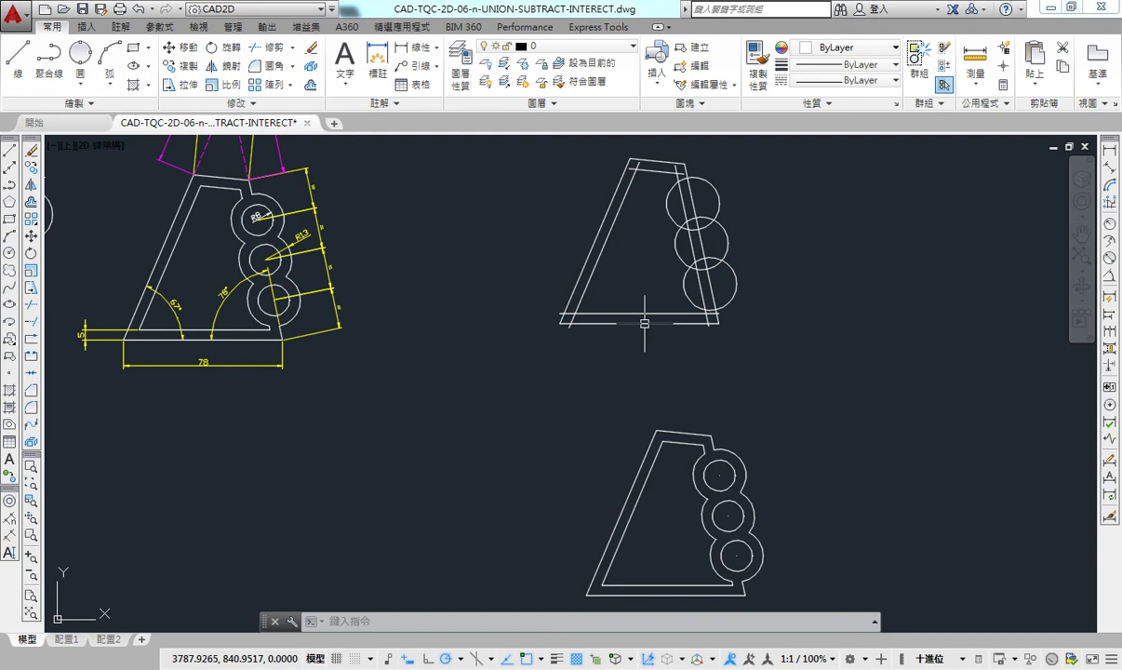
middle_click_drag(658, 428, 605, 351)
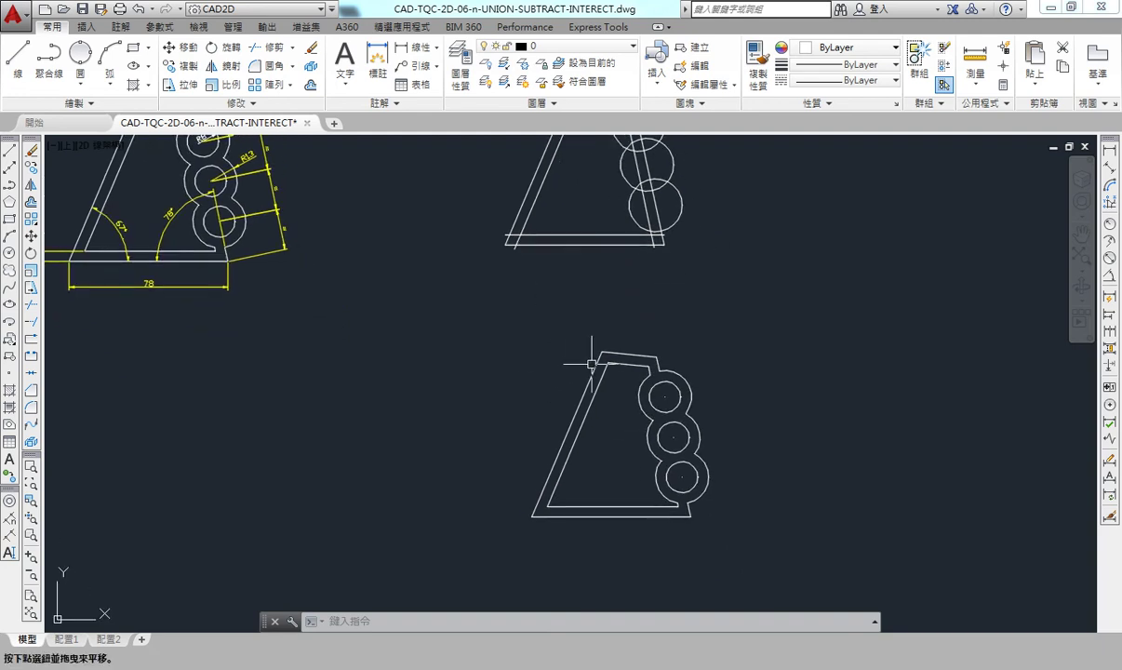
left_click(104, 150)
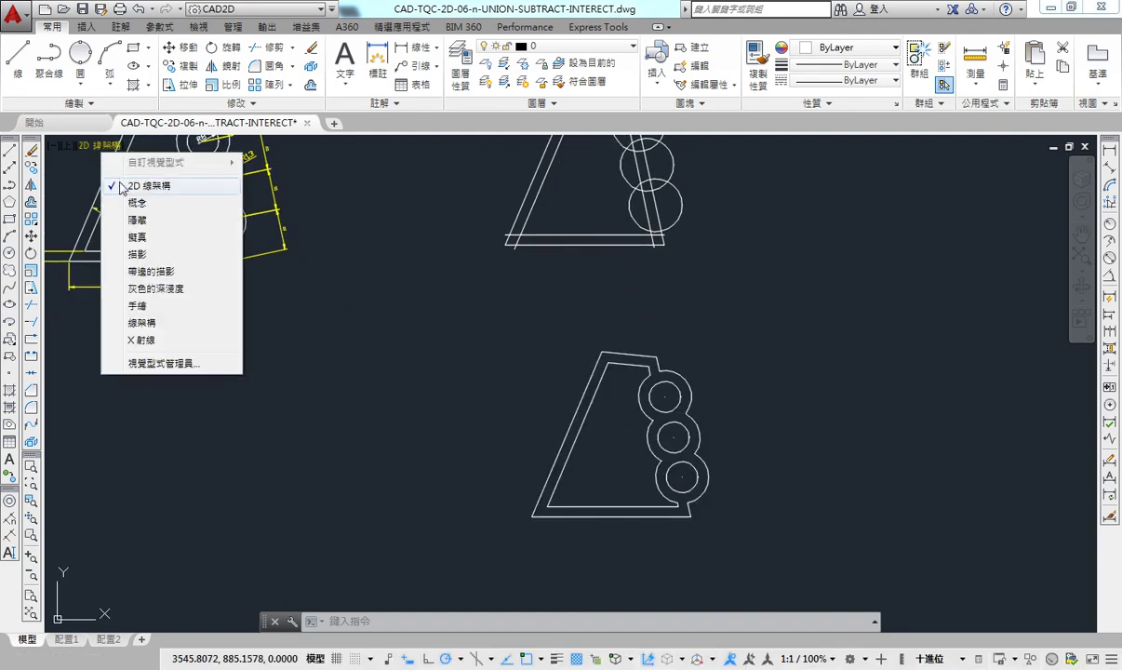
left_click(140, 202)
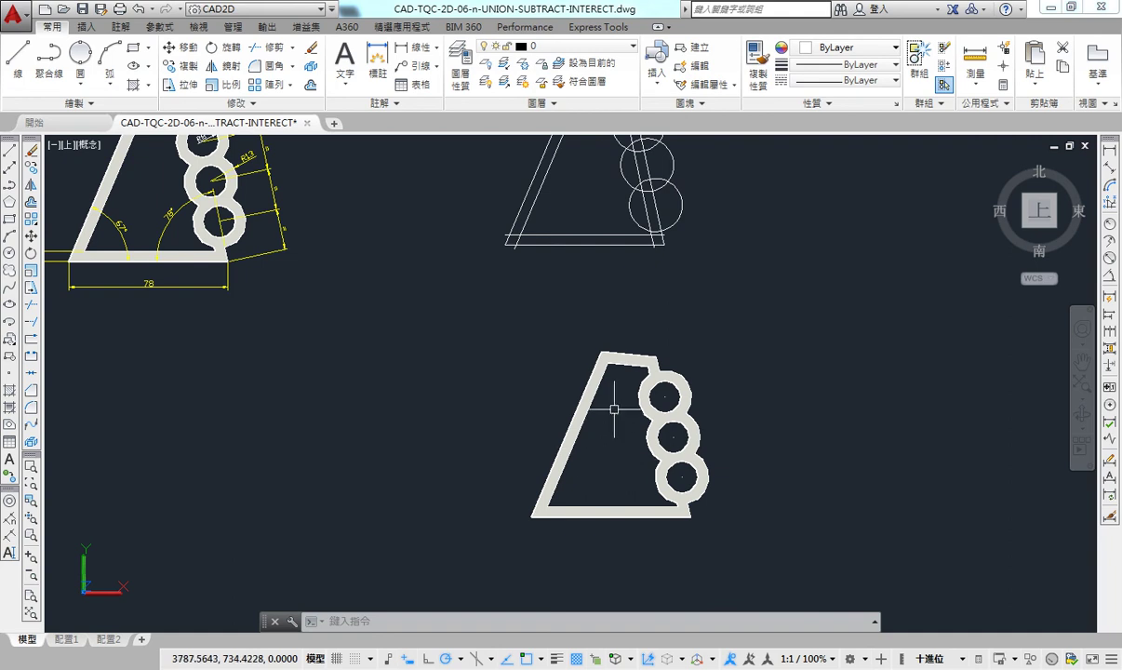
left_click(91, 147)
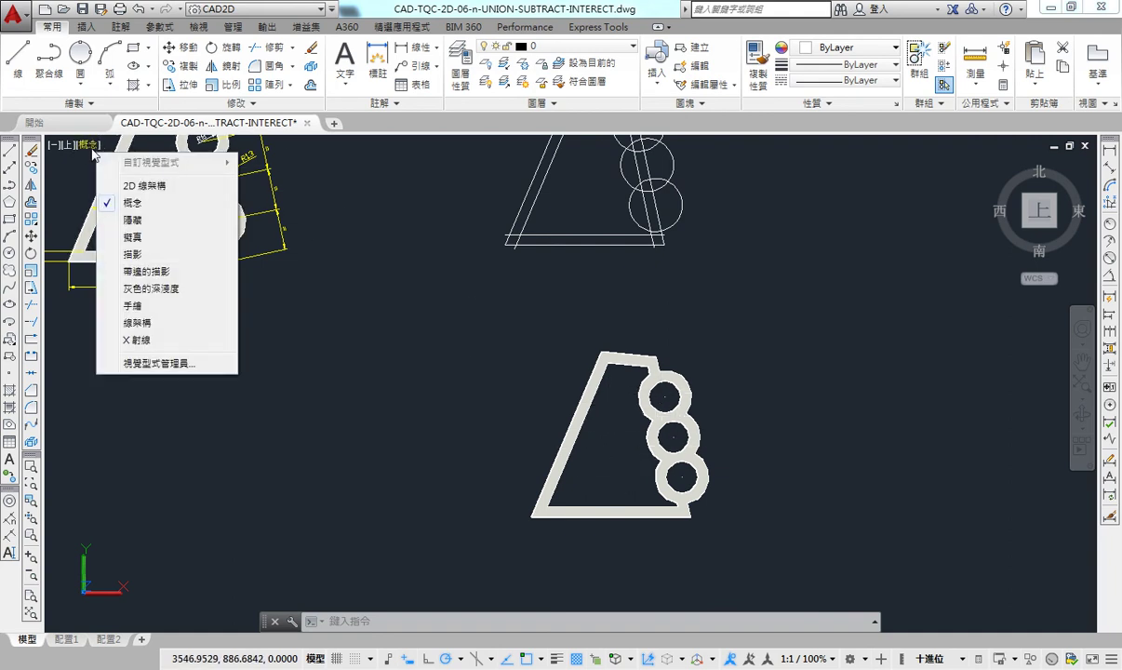
left_click(126, 190)
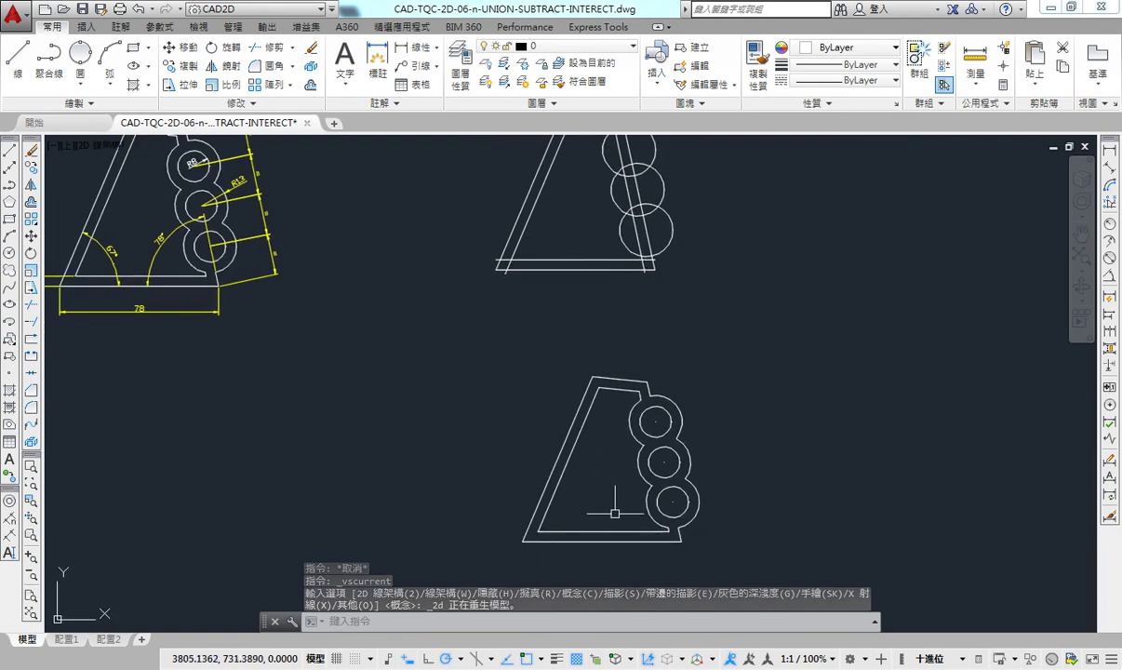
middle_click_drag(592, 383, 605, 349)
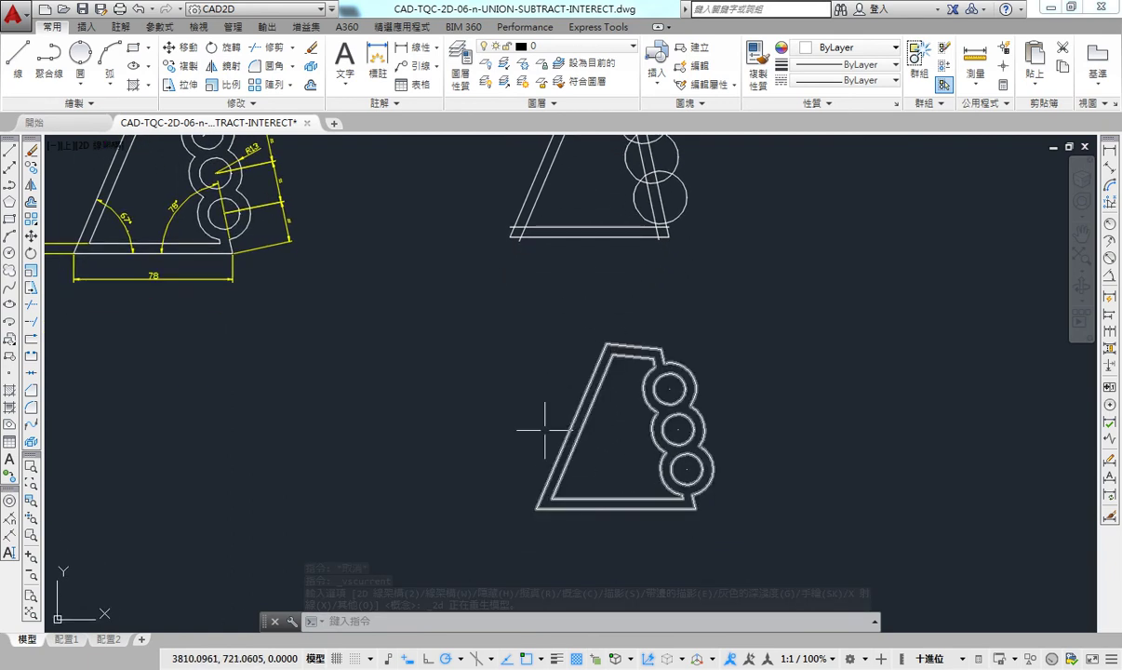
middle_click_drag(533, 426, 636, 453)
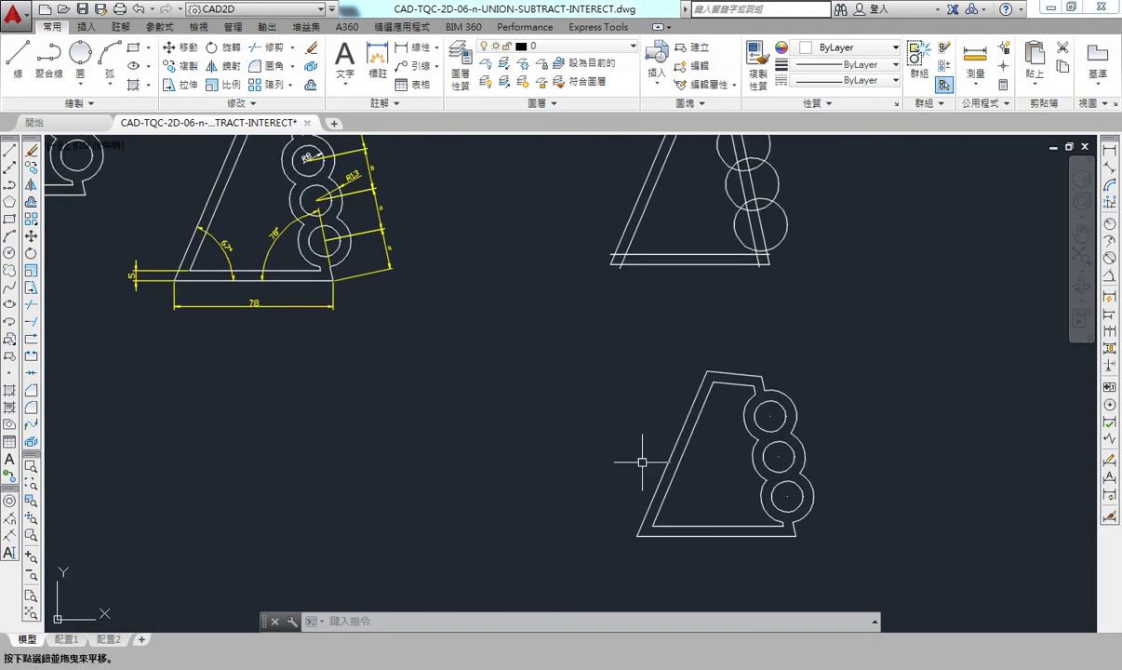
Move the bracket region by its top-left corner onto the reference drawing's matching corner.
left_click(709, 502)
type("m")
key("Return")
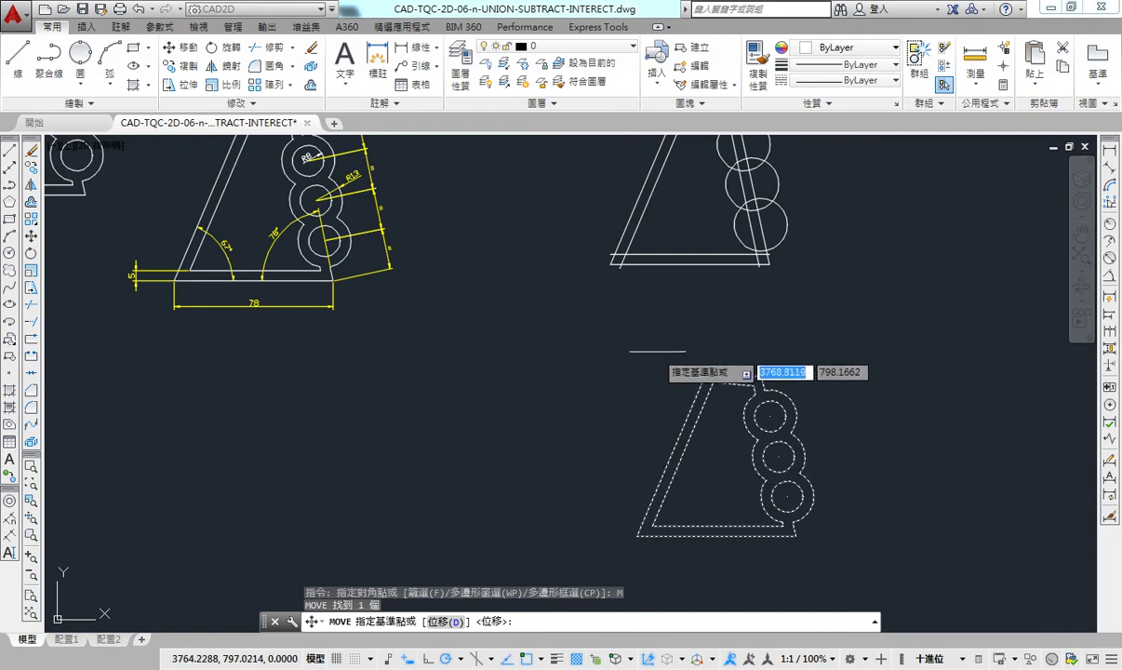
left_click(707, 372)
middle_click_drag(514, 254, 647, 431)
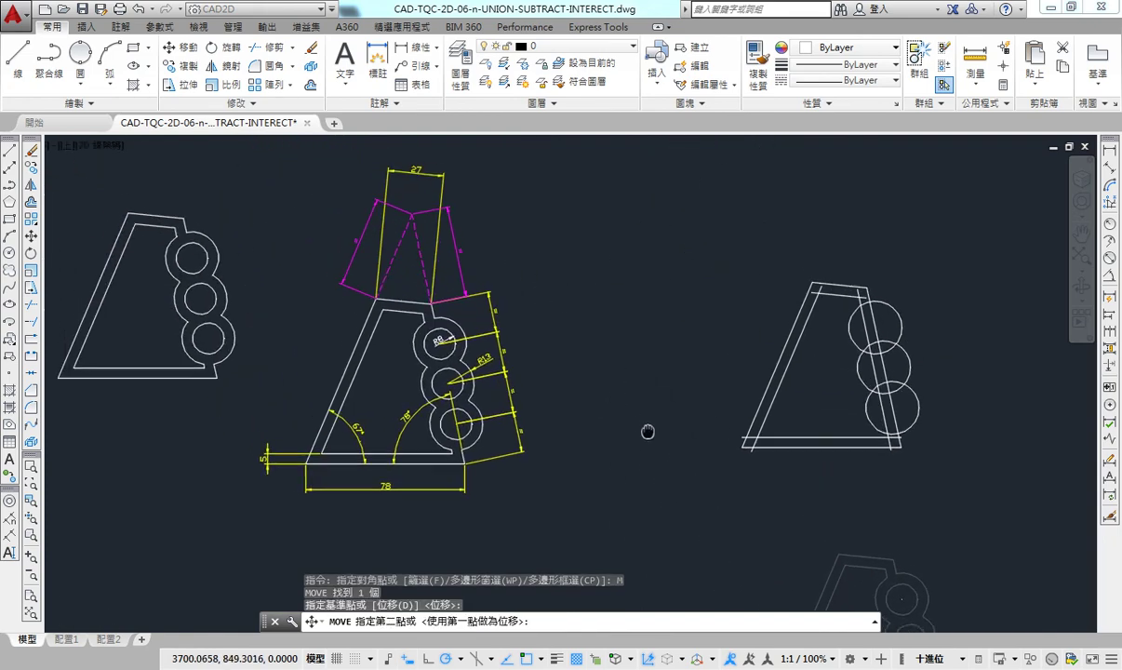
scroll(306, 319, "up", 2)
left_click(434, 292)
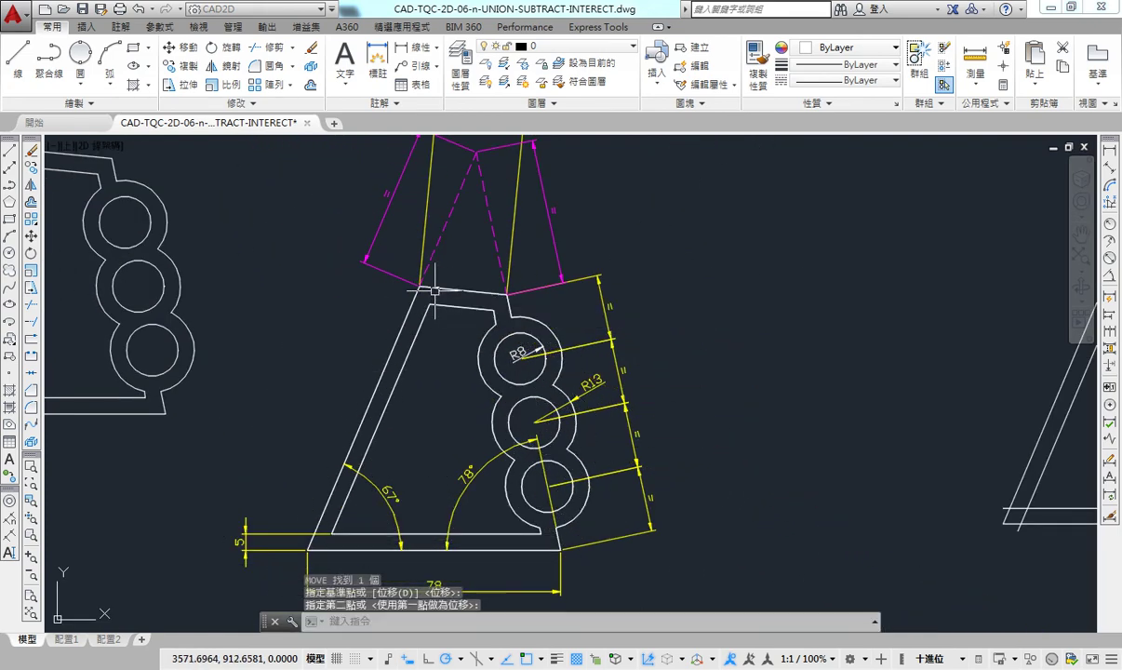
middle_click_drag(814, 458, 743, 343)
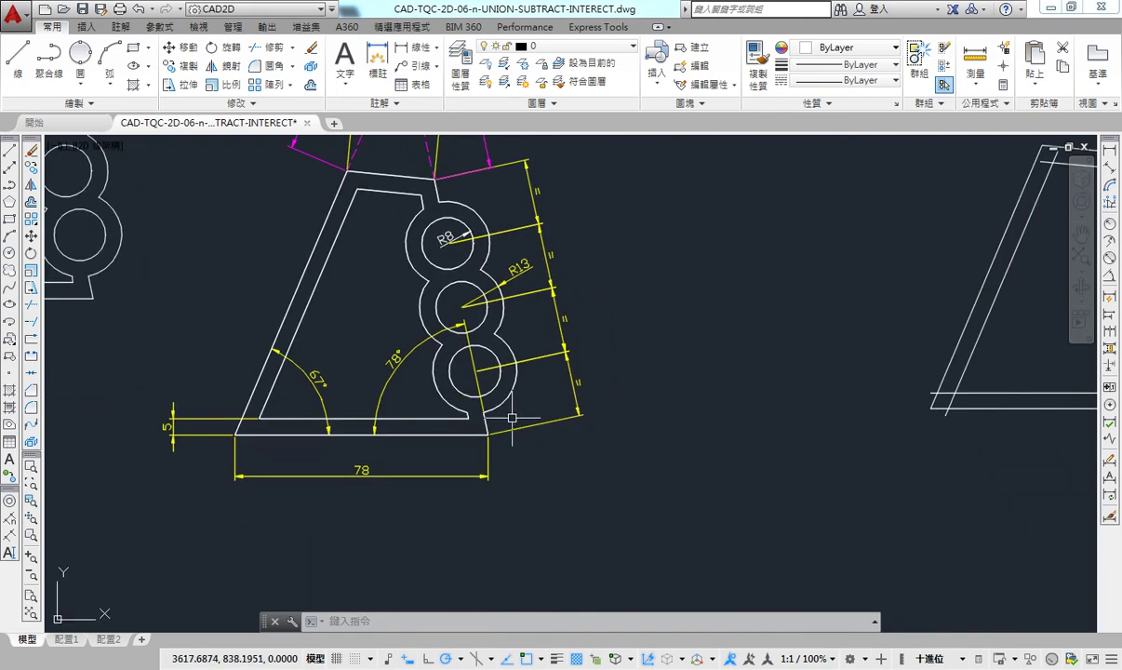
type("AA")
Use AREA's Object option on the bracket region, reading 1789.9432 area and 688.3408 perimeter.
key("Return")
type("o")
key("Return")
left_click(313, 270)
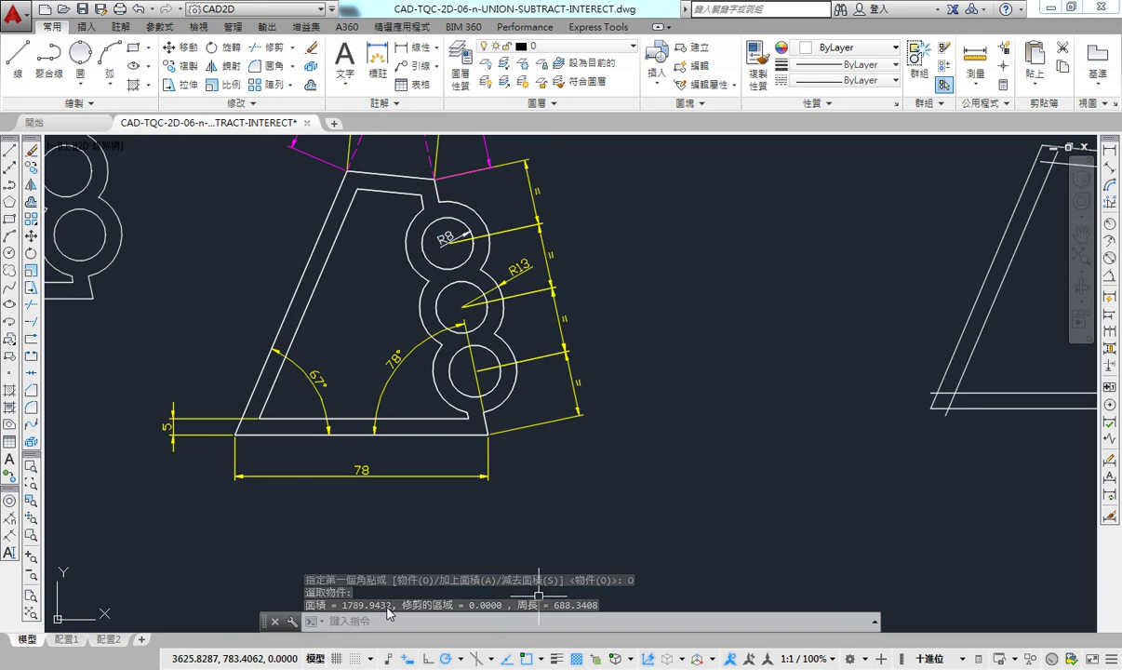
scroll(524, 357, "down", 2)
scroll(543, 327, "down", 2)
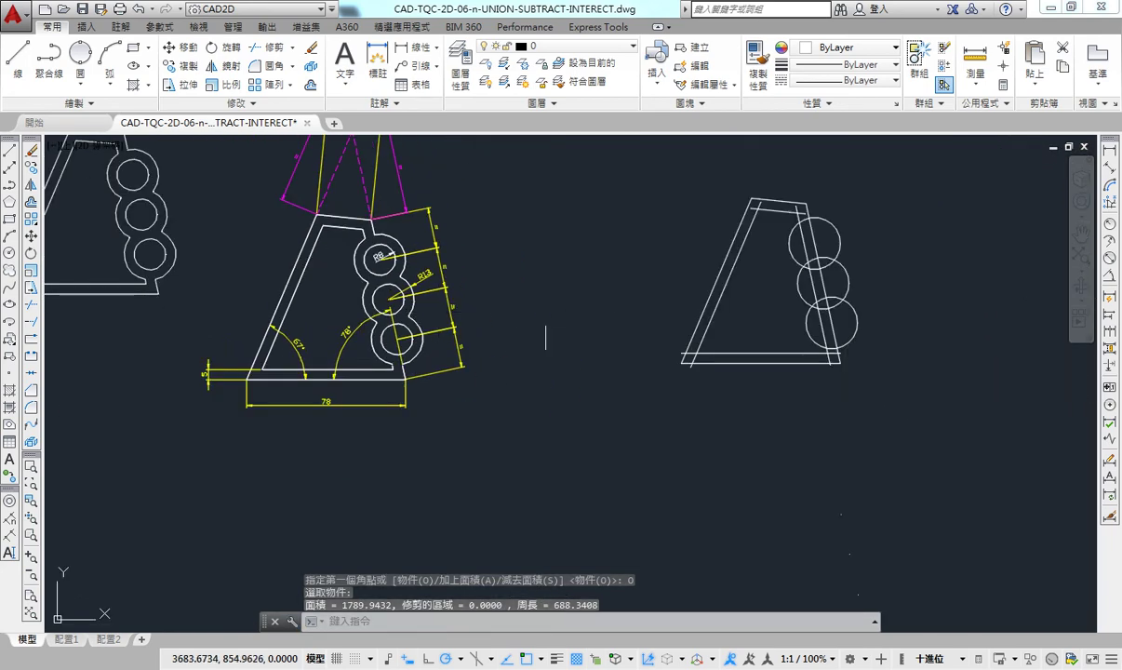
scroll(612, 285, "up", 2)
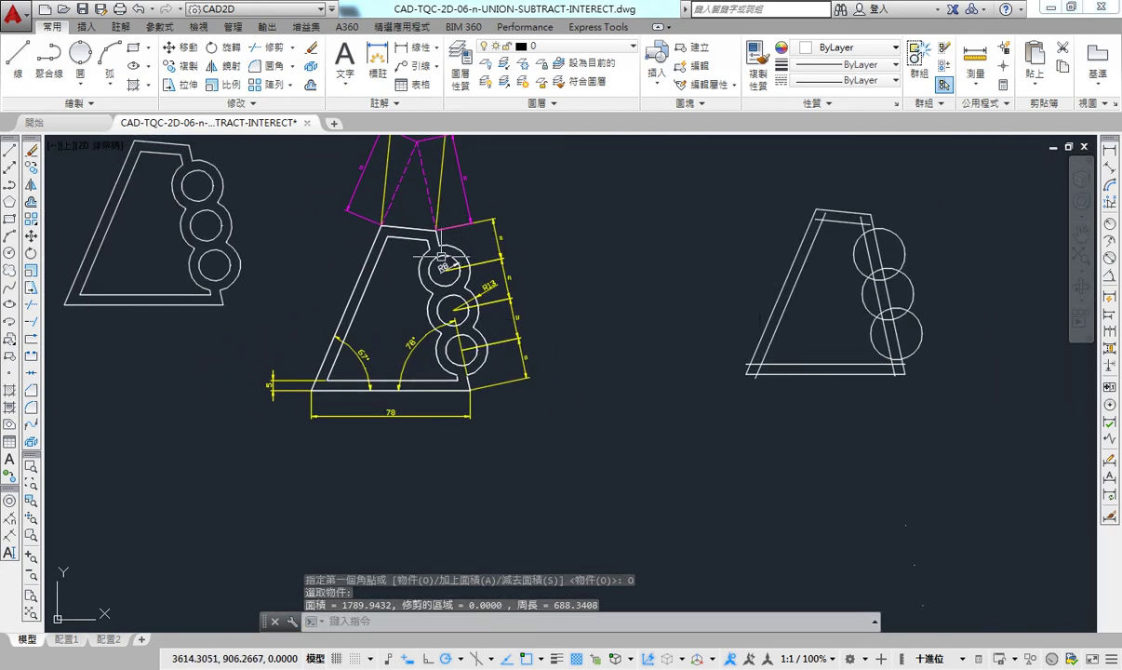
middle_click_drag(641, 327, 598, 278)
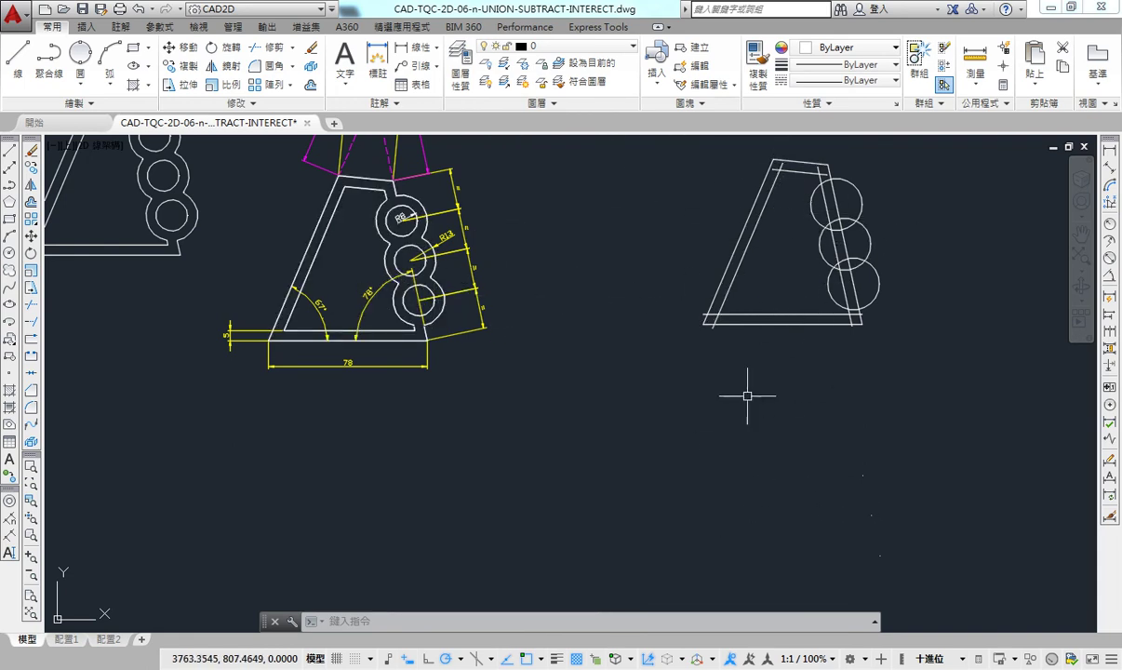
Preview the drawings in Conceptual visual style, then return to 2D Wireframe.
left_click(97, 145)
left_click(136, 201)
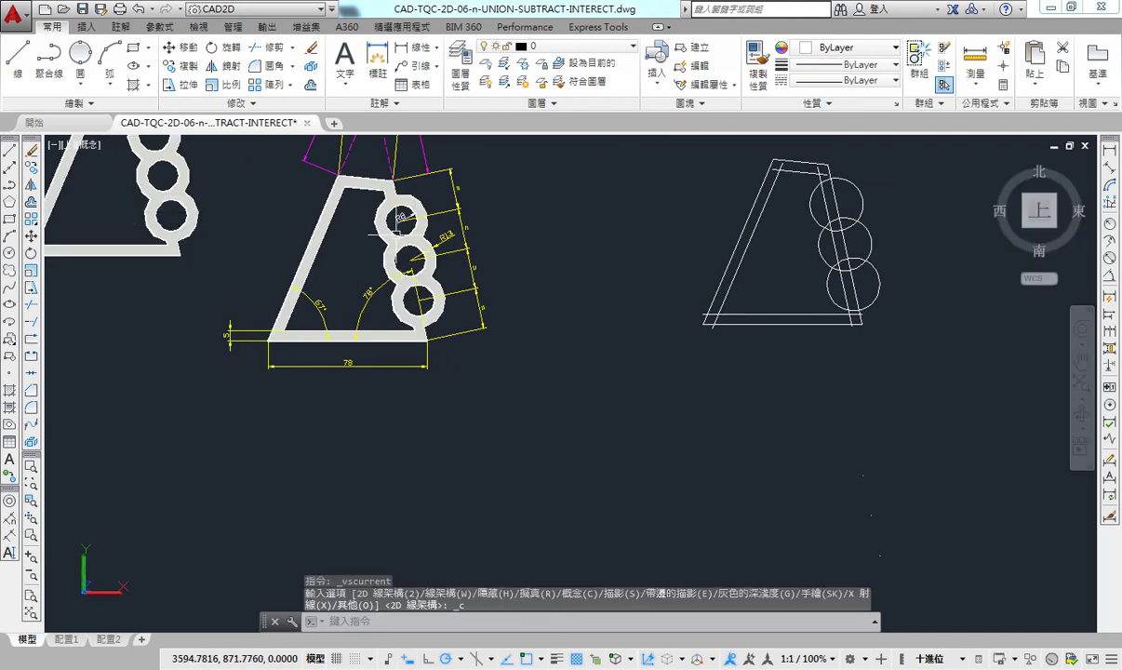
left_click(89, 145)
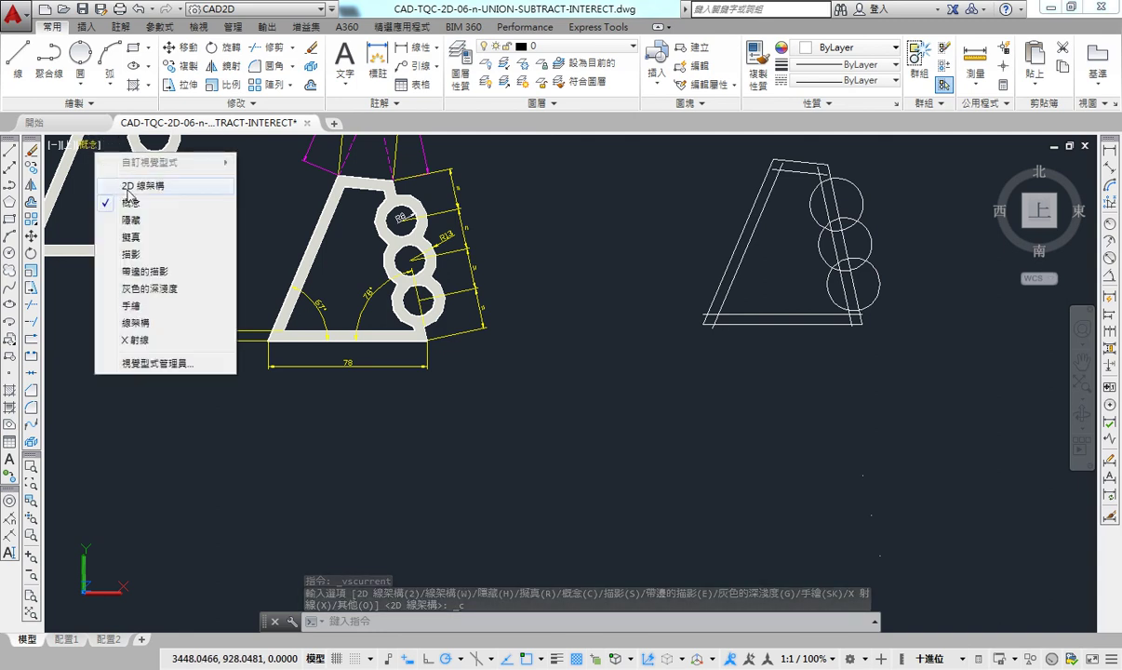
left_click(126, 185)
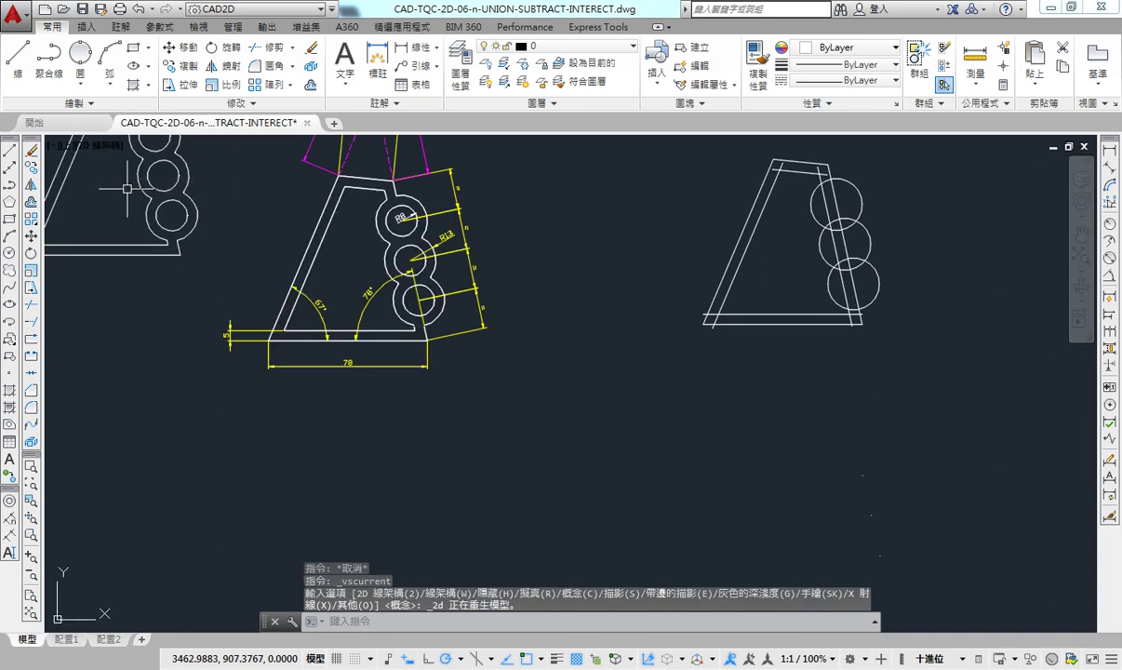